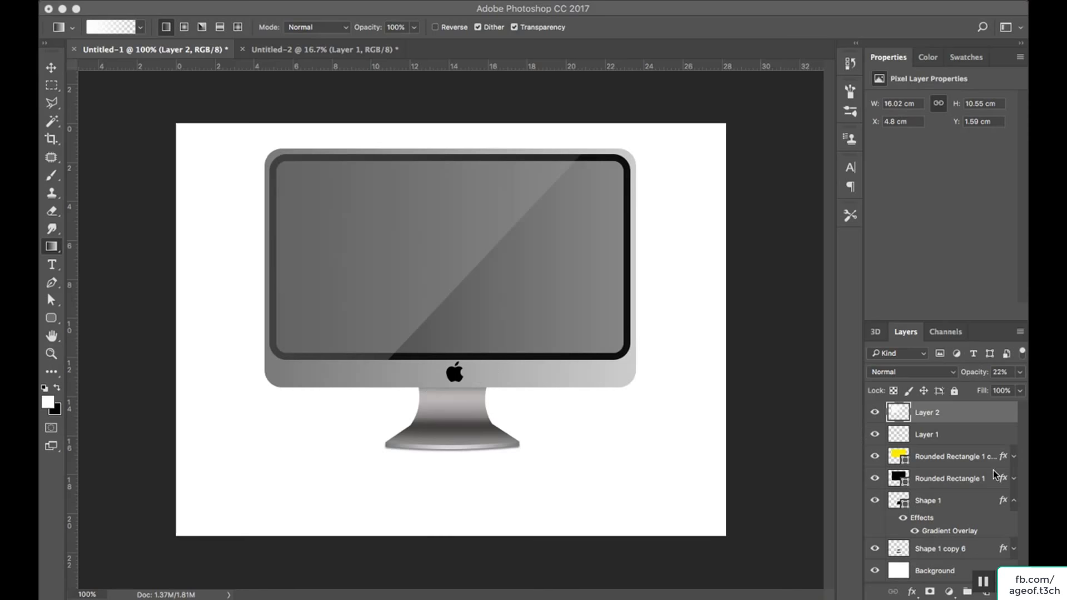
Group all monitor layers above the Background layer and hide the group
left_click(970, 553, "shift")
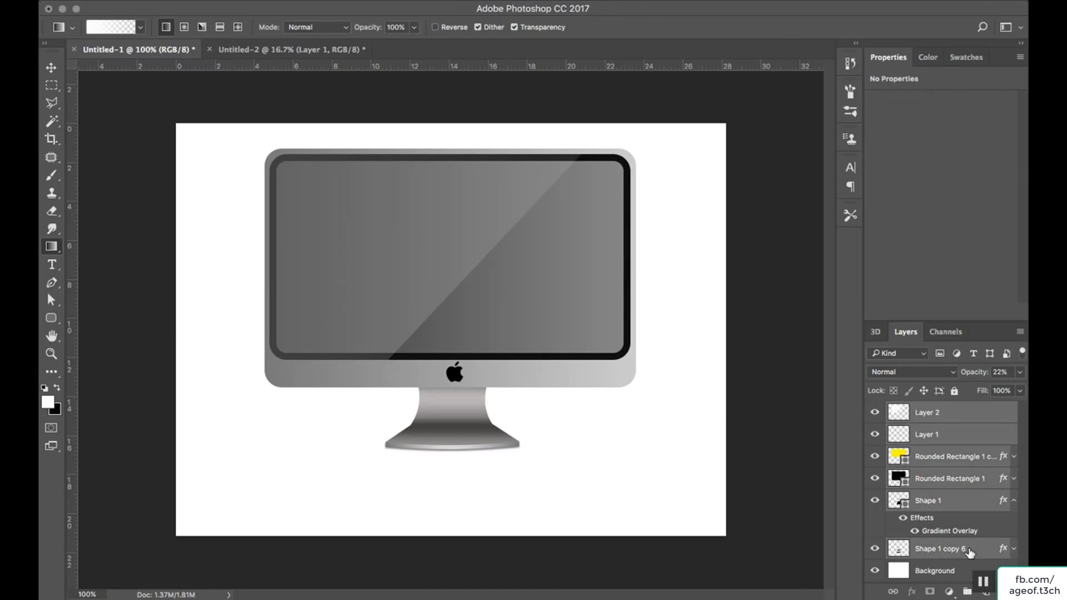
key("ctrl+g")
left_click(875, 410)
Draw a white rounded rectangle about 566 by 365 px with a 25 px corner radius and shift it to the right
key("u")
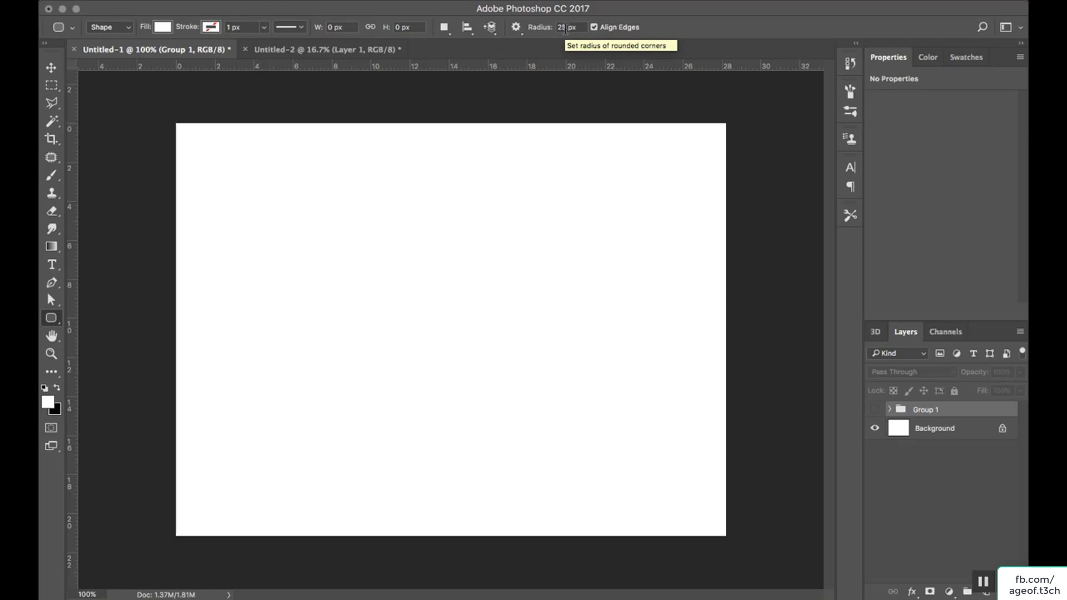
left_click_drag(226, 159, 616, 410)
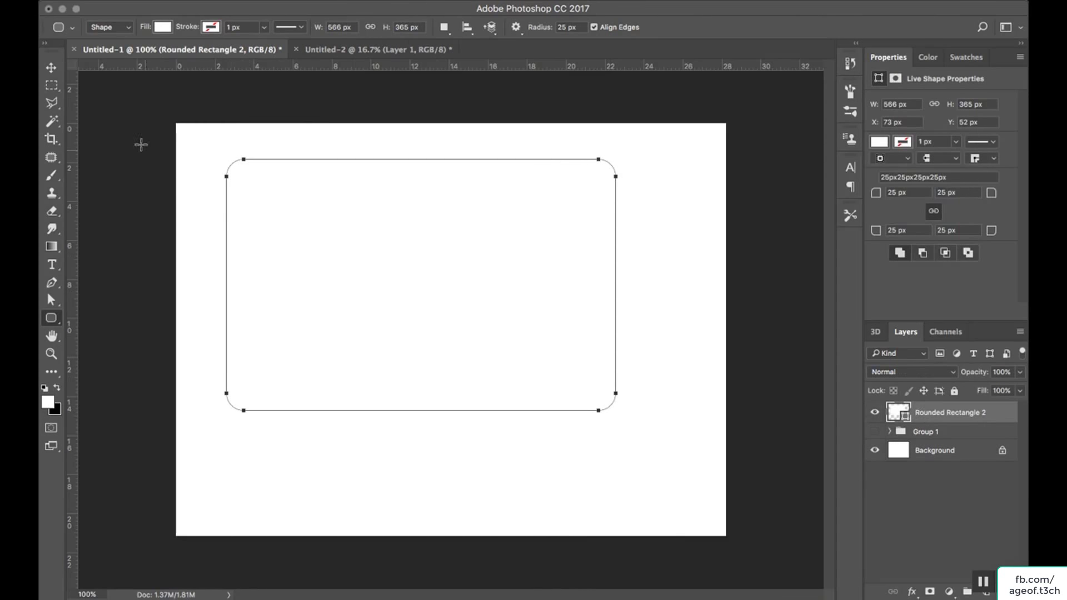
left_click(51, 67)
left_click_drag(381, 250, 477, 254)
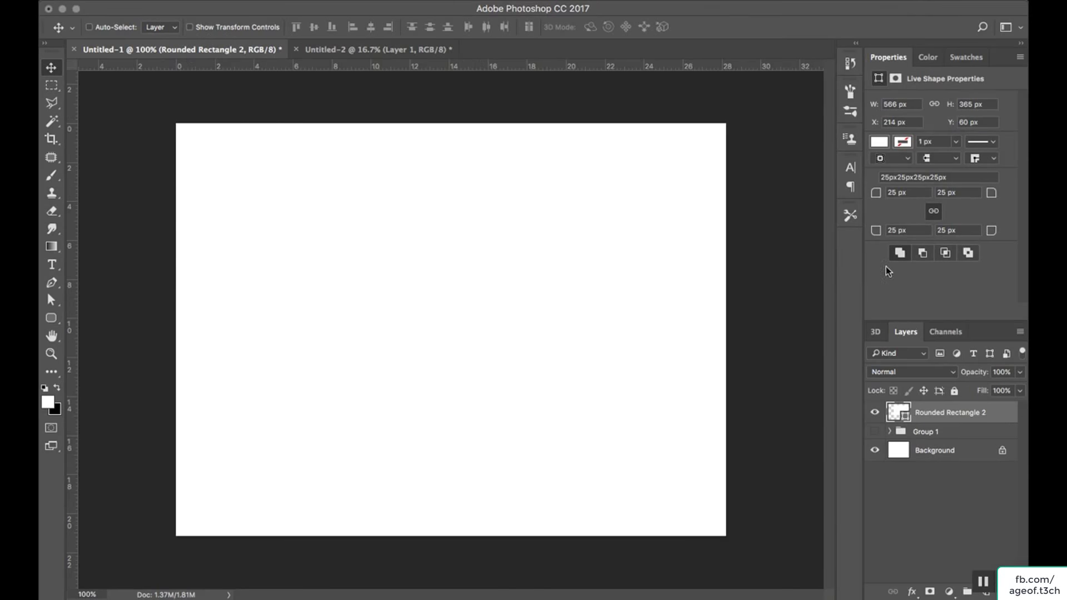
Fill the rounded rectangle with orange and reposition it near the horizontal centre of the canvas
left_click(880, 145)
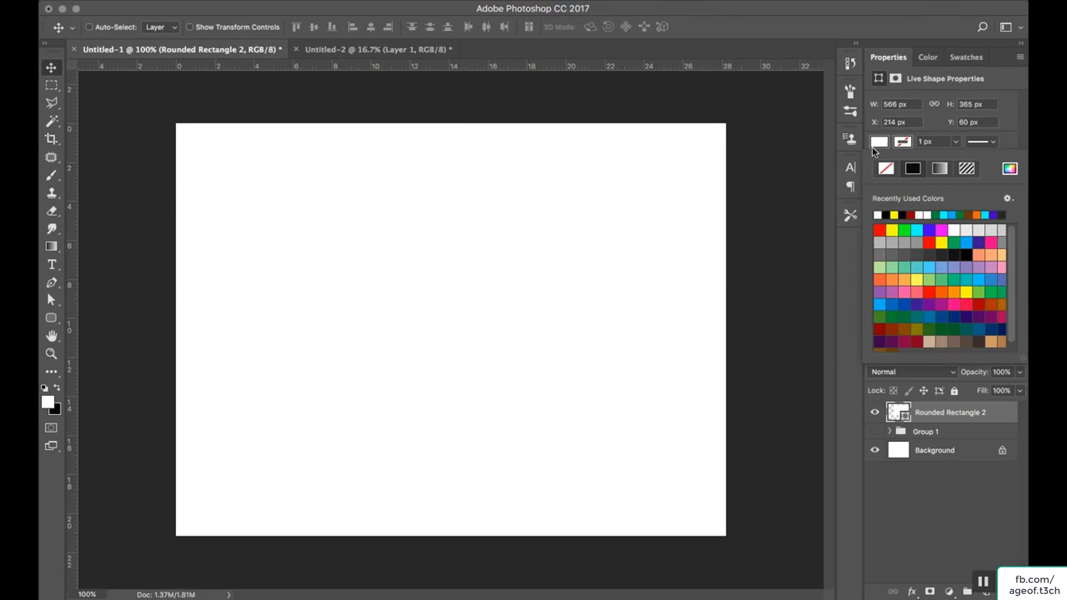
left_click(881, 280)
left_click_drag(452, 307, 400, 322)
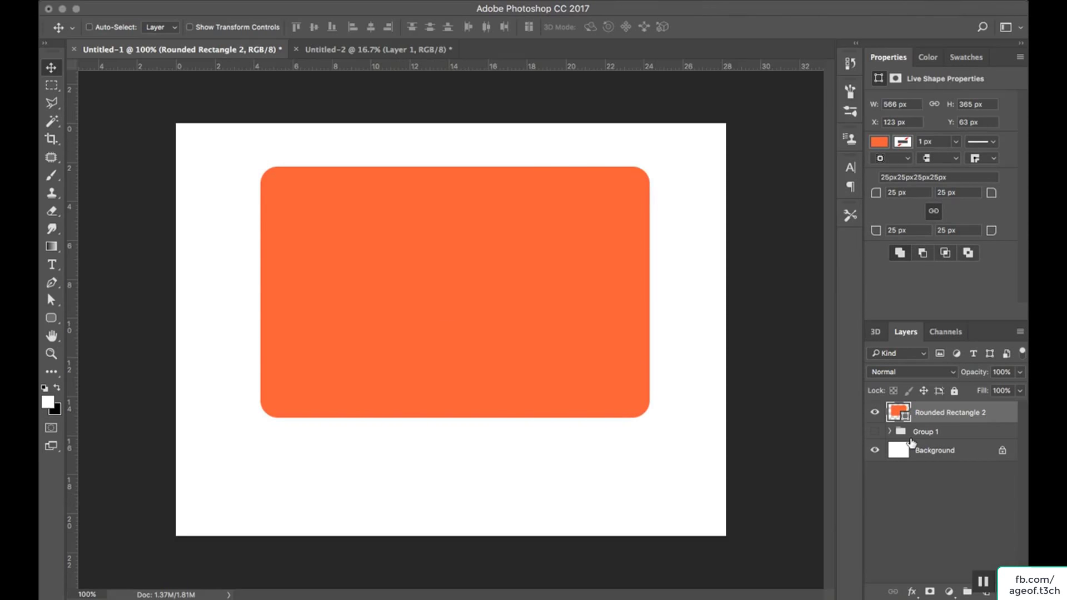
Enlarge the orange rectangle to about 591 by 384 px and move it up near the canvas's upper edge
key("super+t")
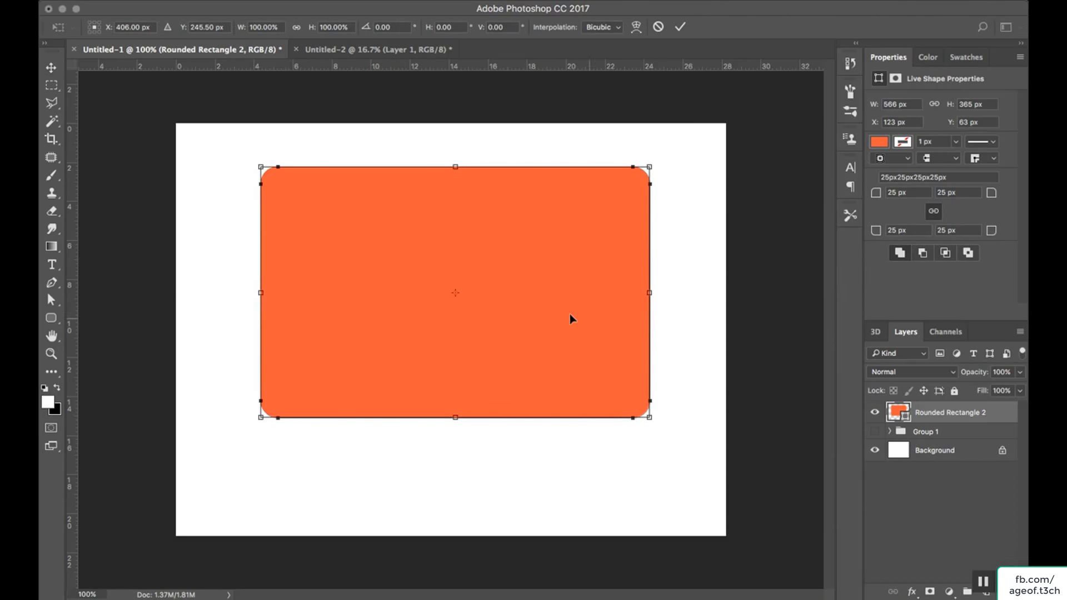
left_click_drag(643, 291, 652, 291)
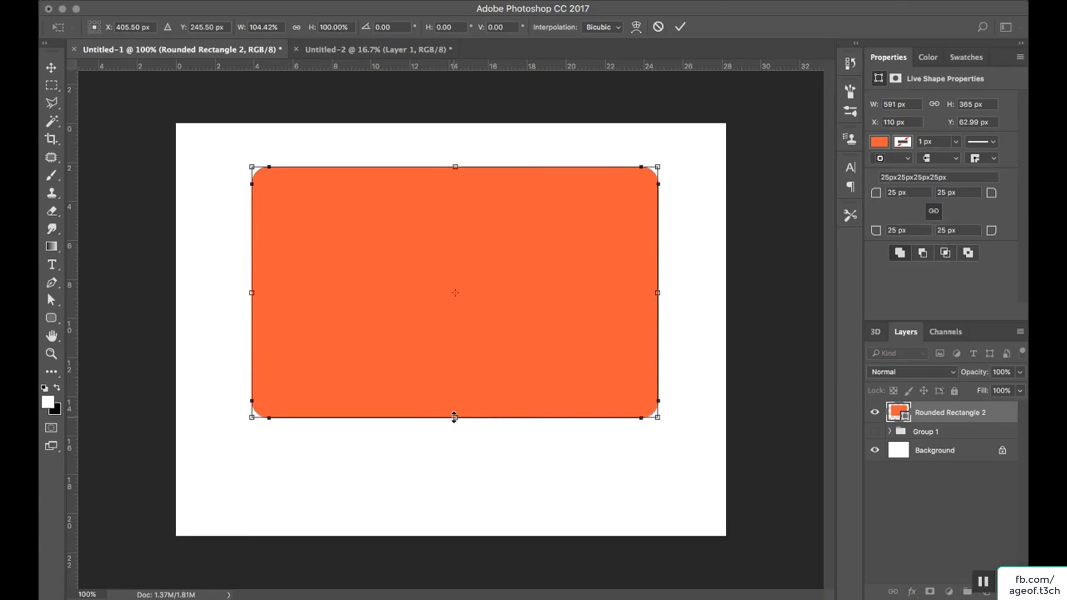
left_click_drag(455, 418, 453, 427)
key("Return")
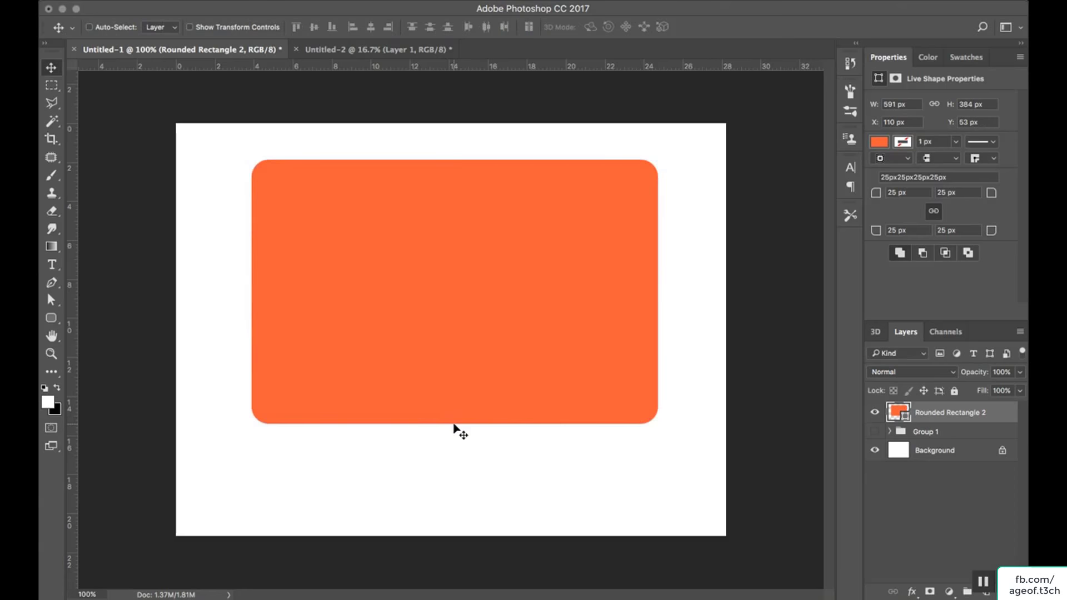
left_click_drag(443, 374, 443, 356)
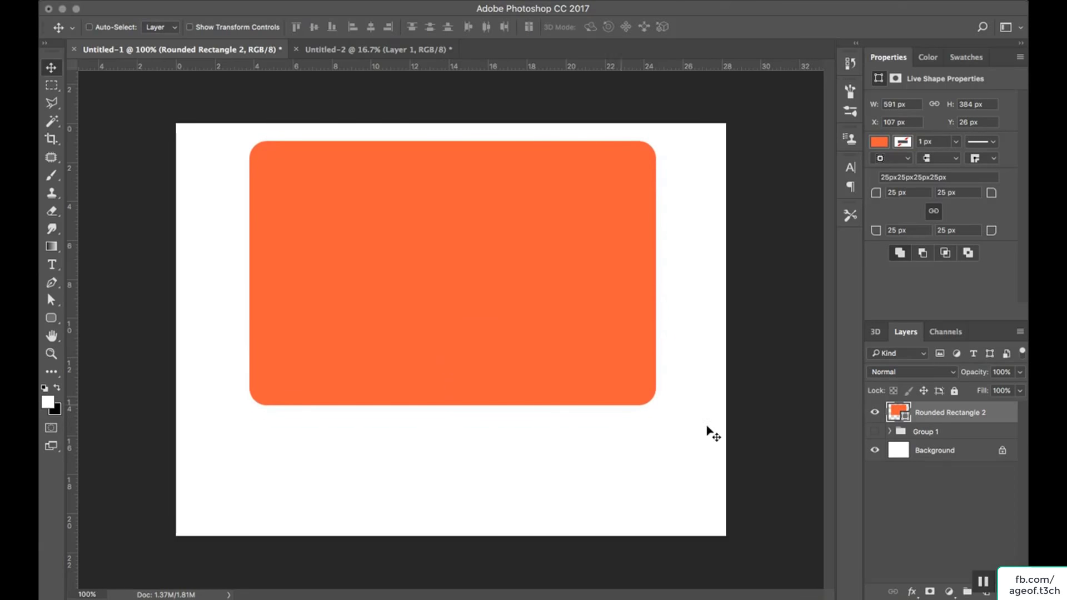
Duplicate the orange rectangle and raise the copy's bottom anchor points until it is about 339 px high
key("ctrl+j")
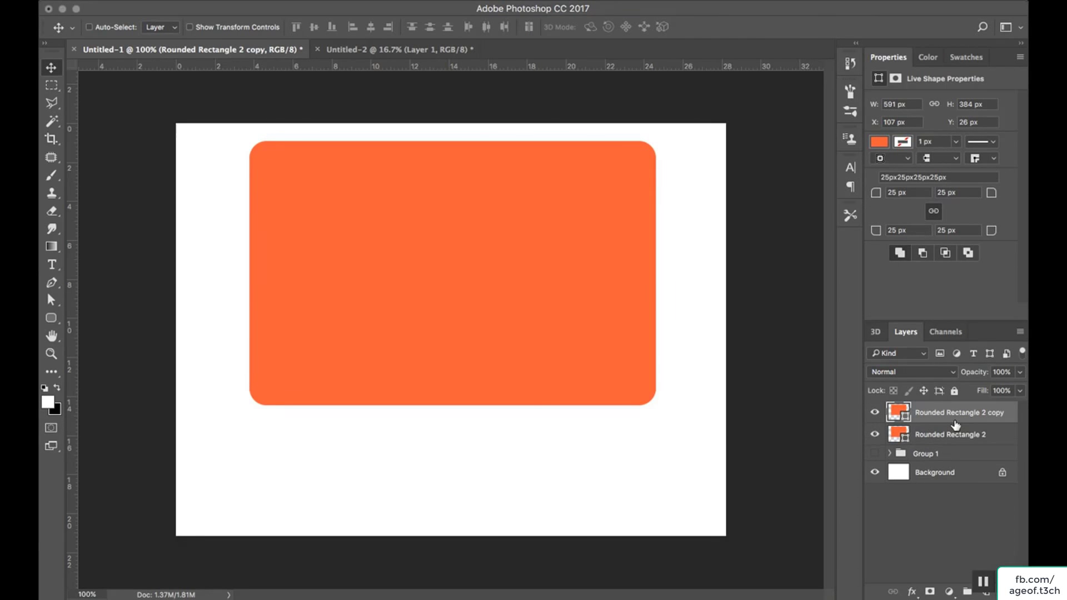
left_click(51, 300)
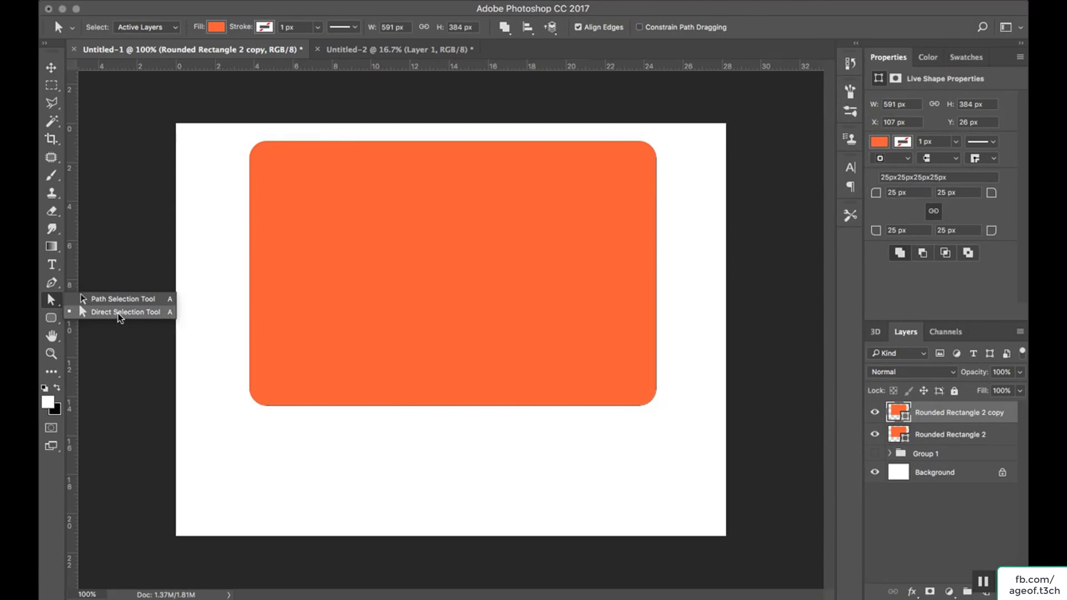
left_click(120, 311)
left_click_drag(200, 449, 703, 362)
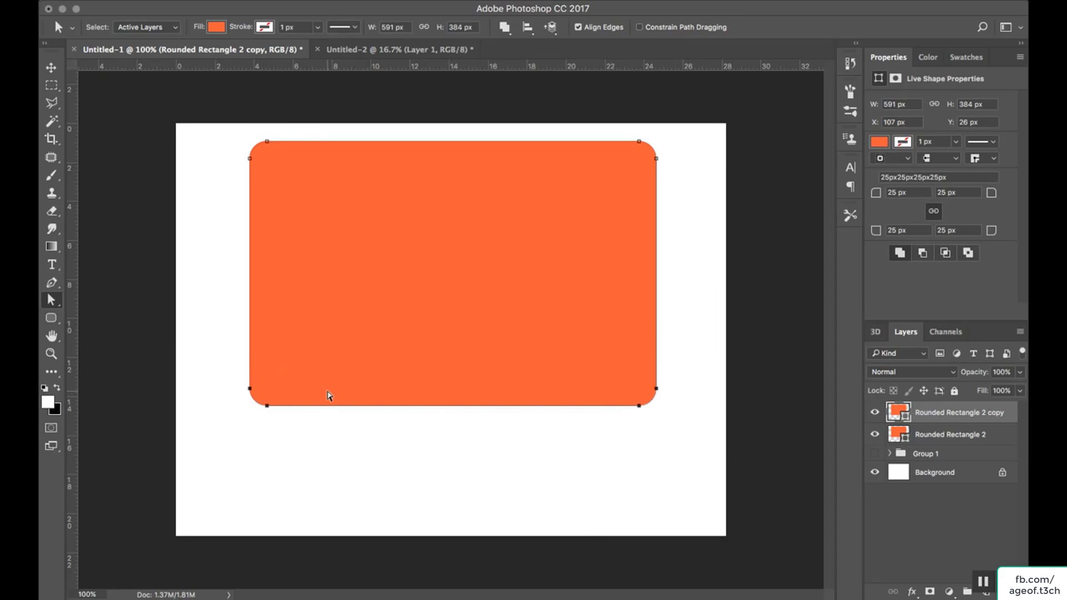
key("Up")
key("Up")
key("Up")
key("Up")
key("Up")
key("Up")
key("Up")
key("Up")
key("Up")
key("Up")
key("Up")
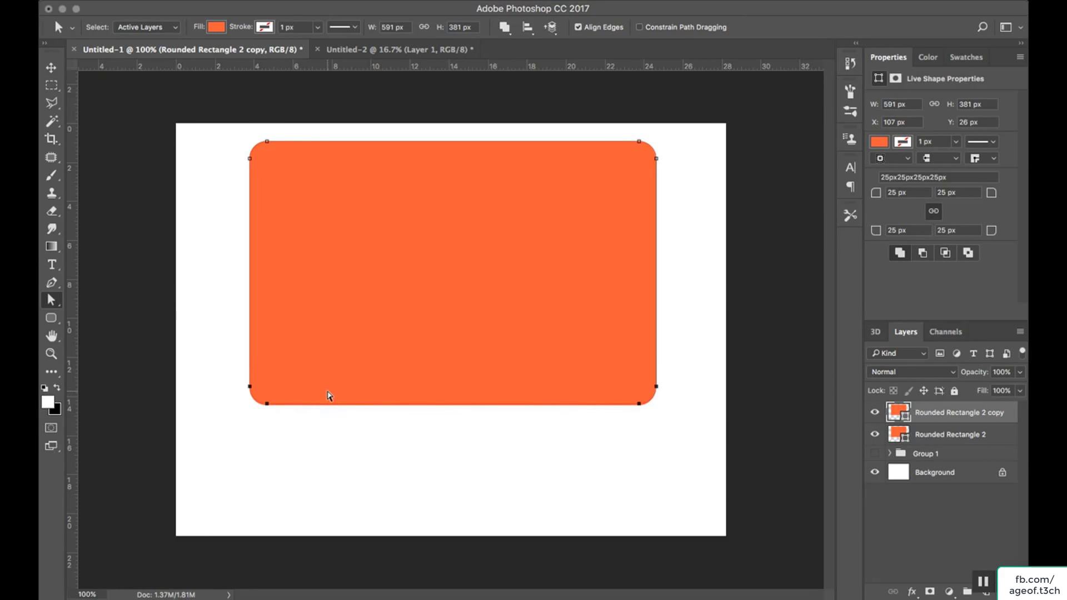
key("Up")
key("Up")
key("Up")
key("Up")
key("Up")
key("Up")
key("Up")
key("Up")
key("Up")
key("Up")
key("Up")
key("Up")
key("Up")
key("Up")
key("Up")
key("Up")
key("Up")
key("Up")
key("Up")
key("Up")
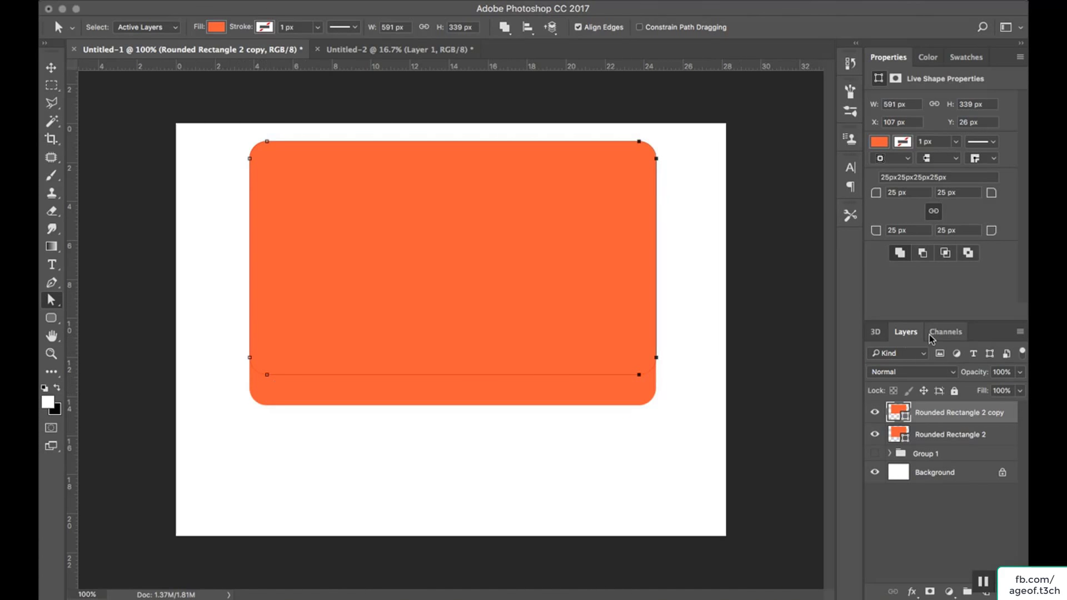
Move the copy's right-hand anchor points inward until it is about 581 px wide
key("Left")
key("Left")
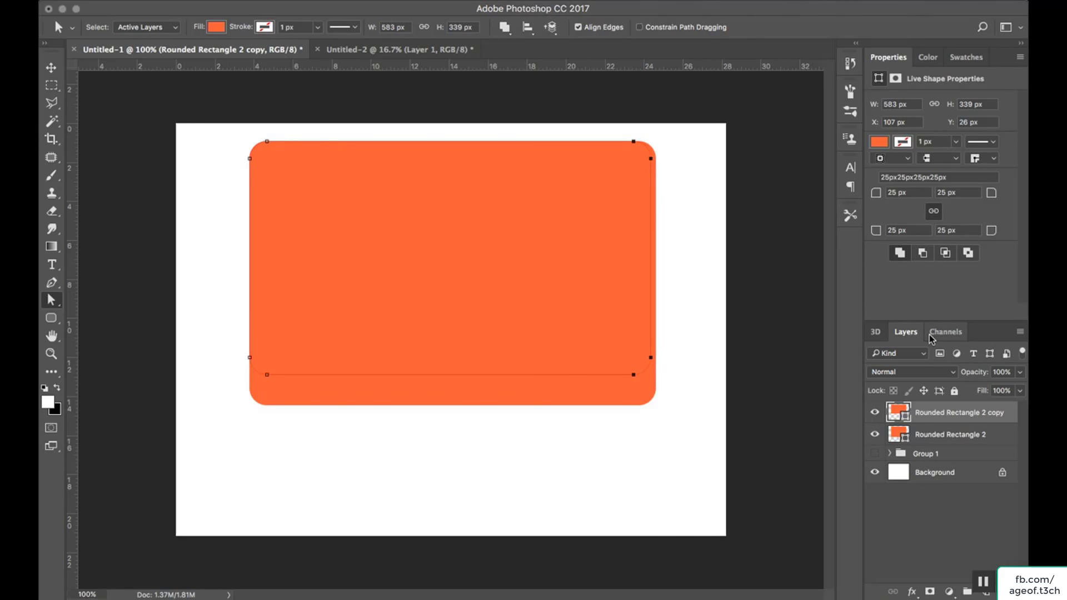
key("Left")
key("Left")
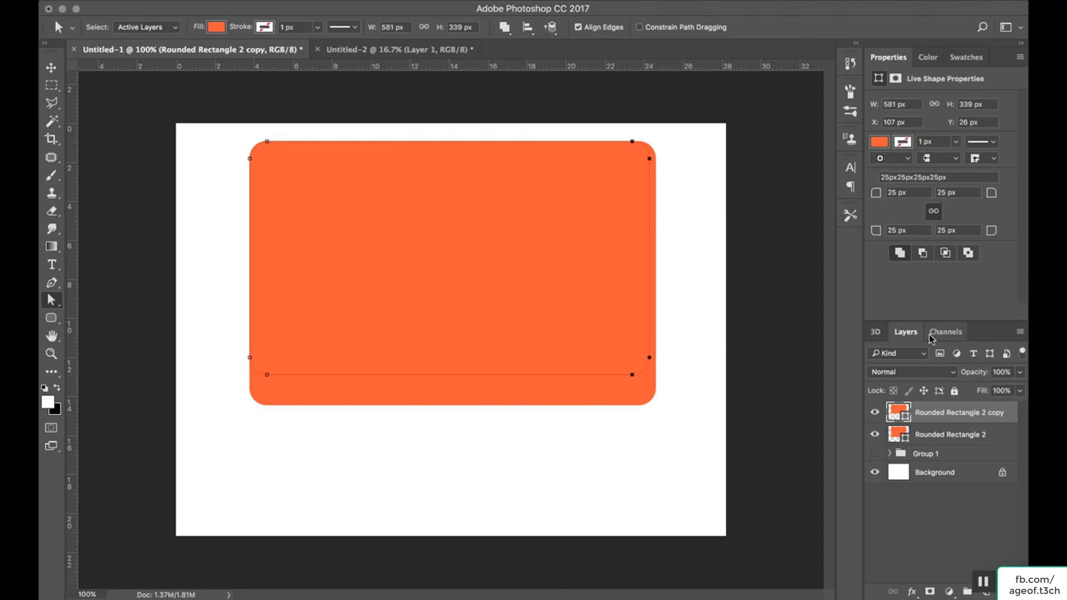
Move the copy's left-hand anchor points inward until it is about 571 px wide
left_click_drag(206, 128, 366, 415)
key("Right")
key("Right")
key("Right")
key("Right")
key("Right")
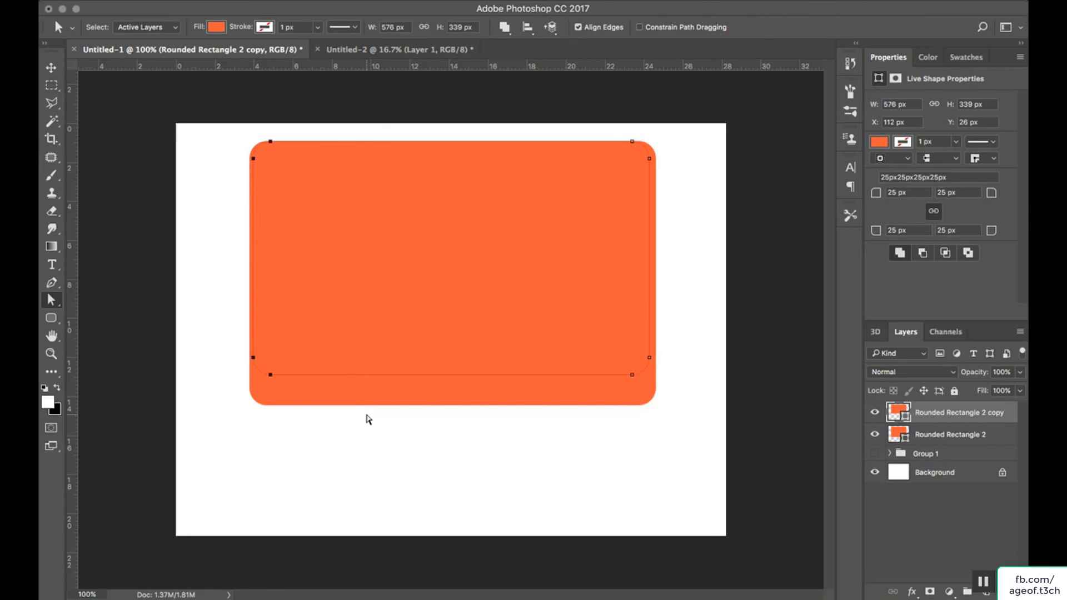
key("Right")
key("Right")
key("Right")
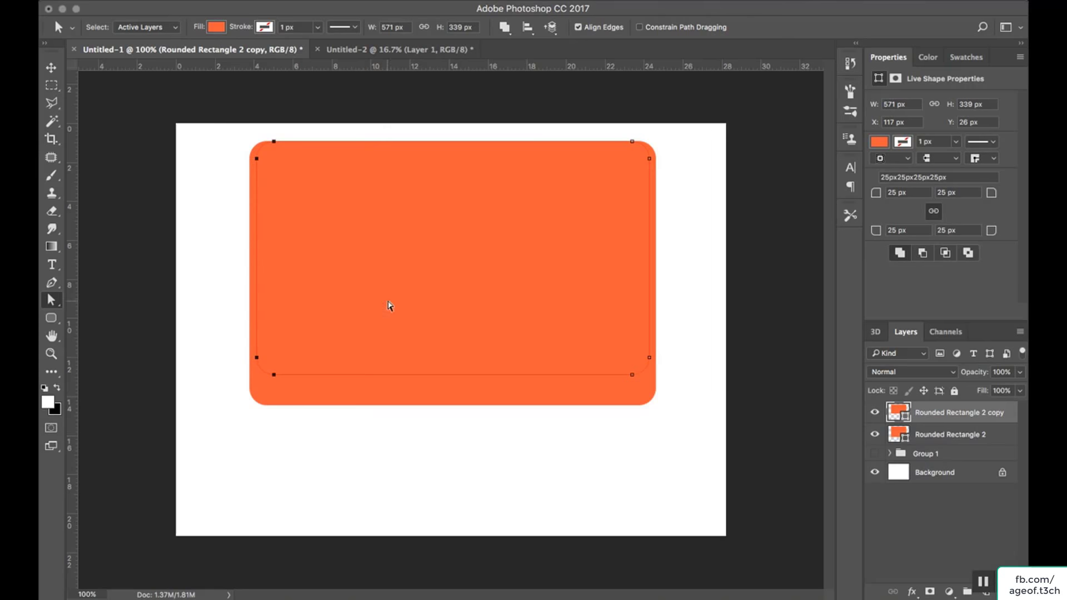
Lower the copy's top anchor points until it is about 332 px high, and fill it with yellow
left_click_drag(208, 120, 688, 179)
key("Down")
key("Down")
key("Down")
key("Down")
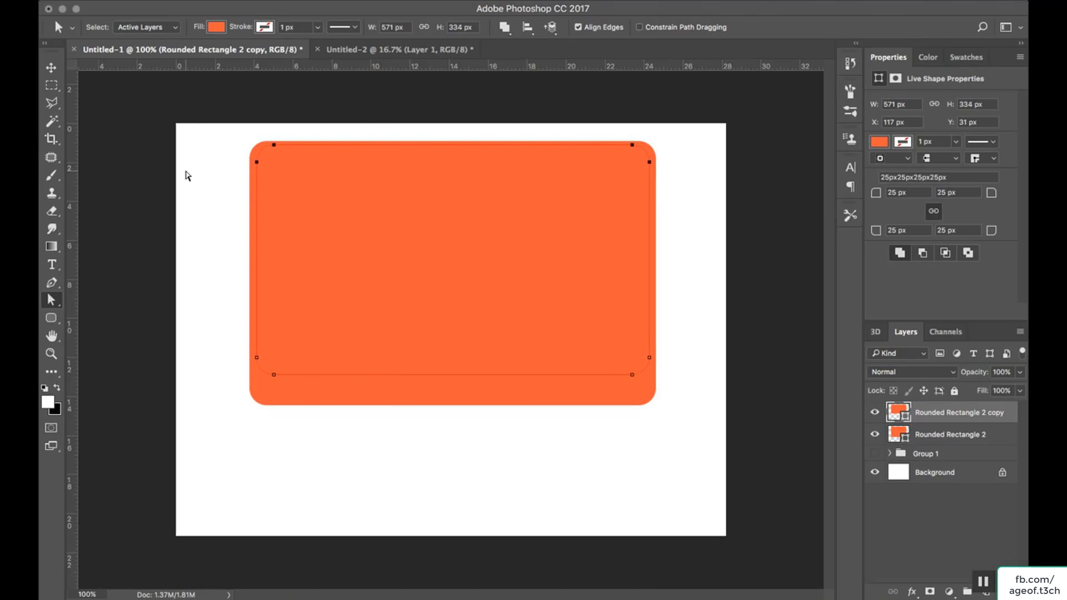
key("Down")
left_click(216, 27)
left_click(216, 103)
Add a Gradient Overlay to the Rounded Rectangle 2 layer, starting from the Foreground to Background gradient preset
double_click(1002, 436)
left_click(504, 342)
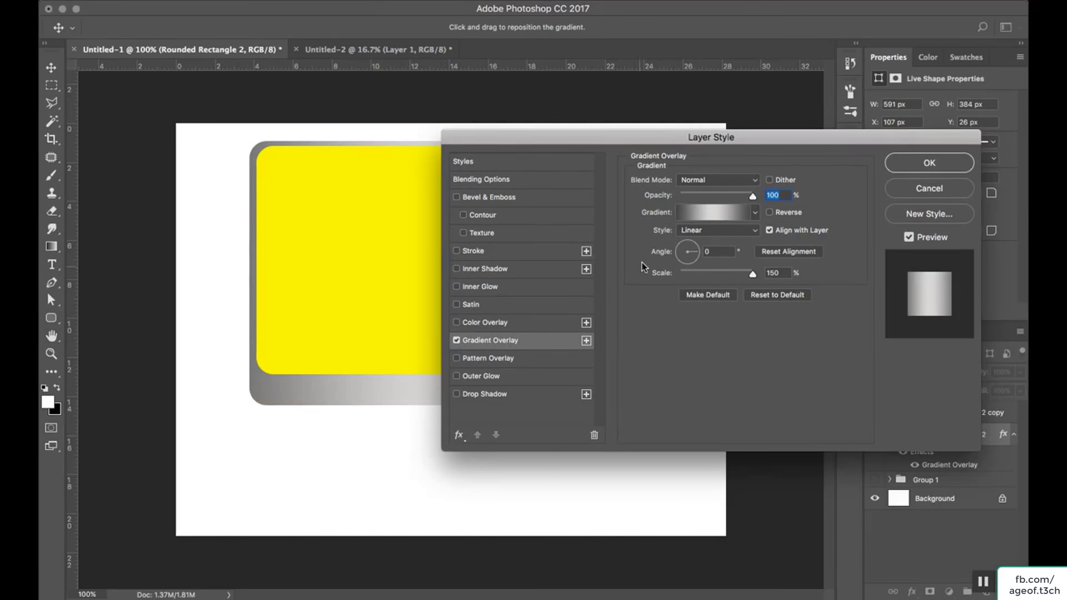
left_click(684, 216)
left_click(740, 257)
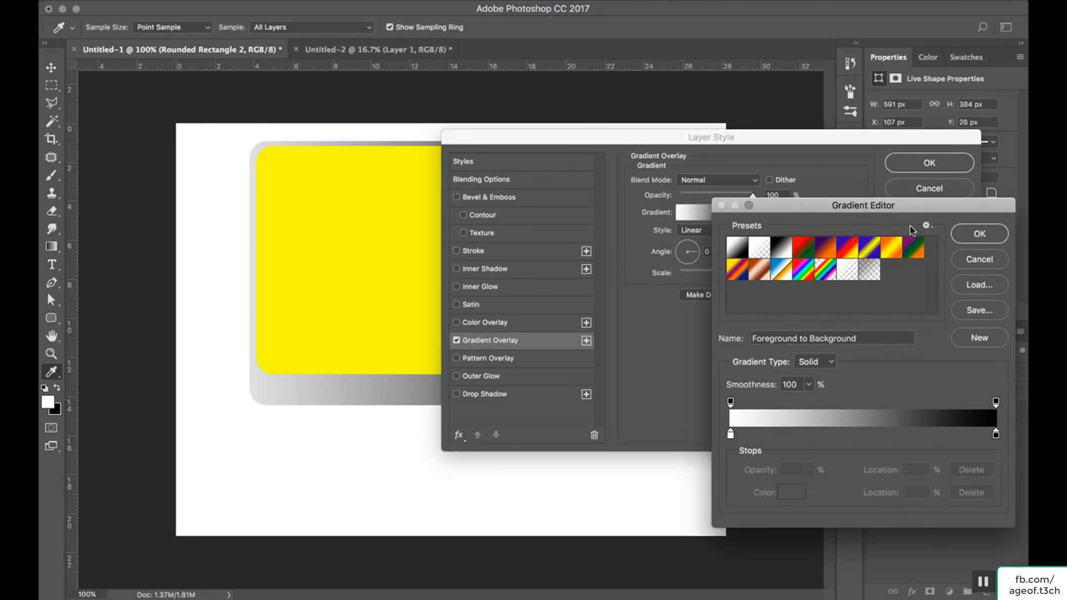
Set the gradient's left colour stop to mid grey #939292
left_click_drag(873, 209, 771, 338)
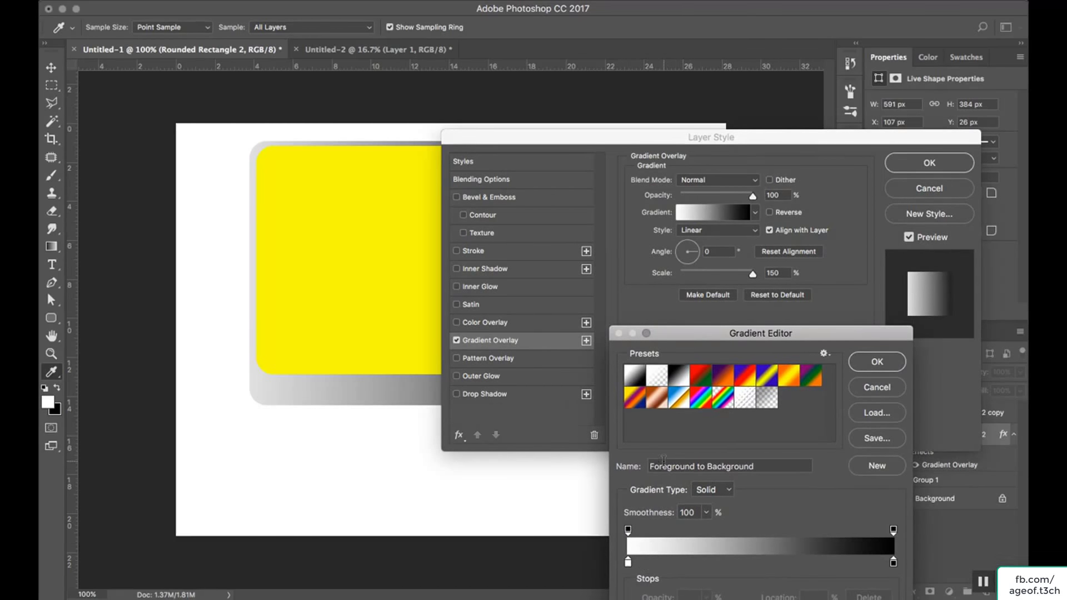
double_click(628, 565)
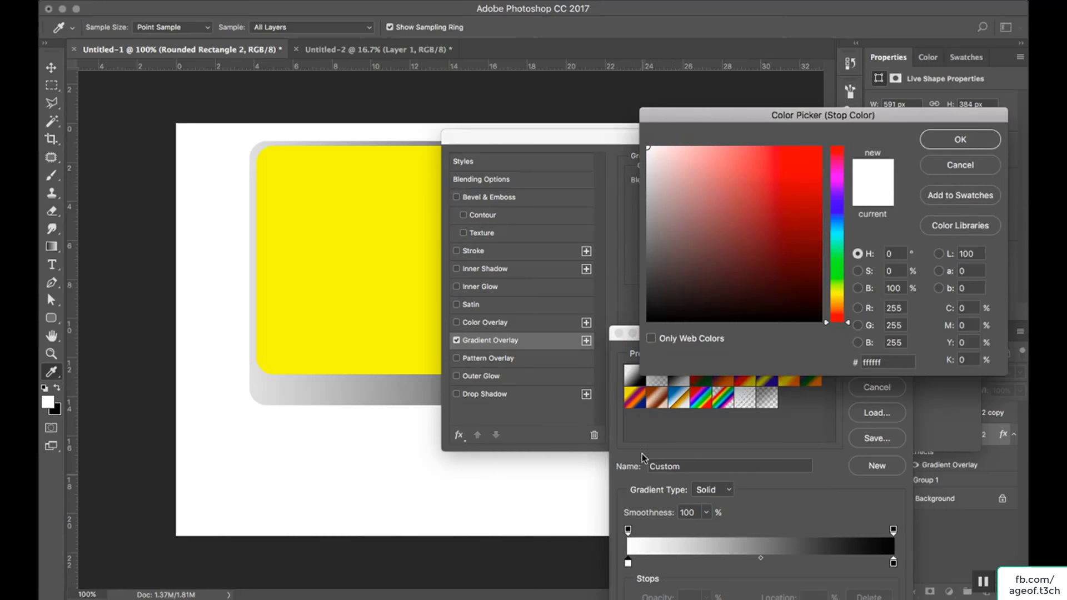
left_click_drag(653, 265, 649, 220)
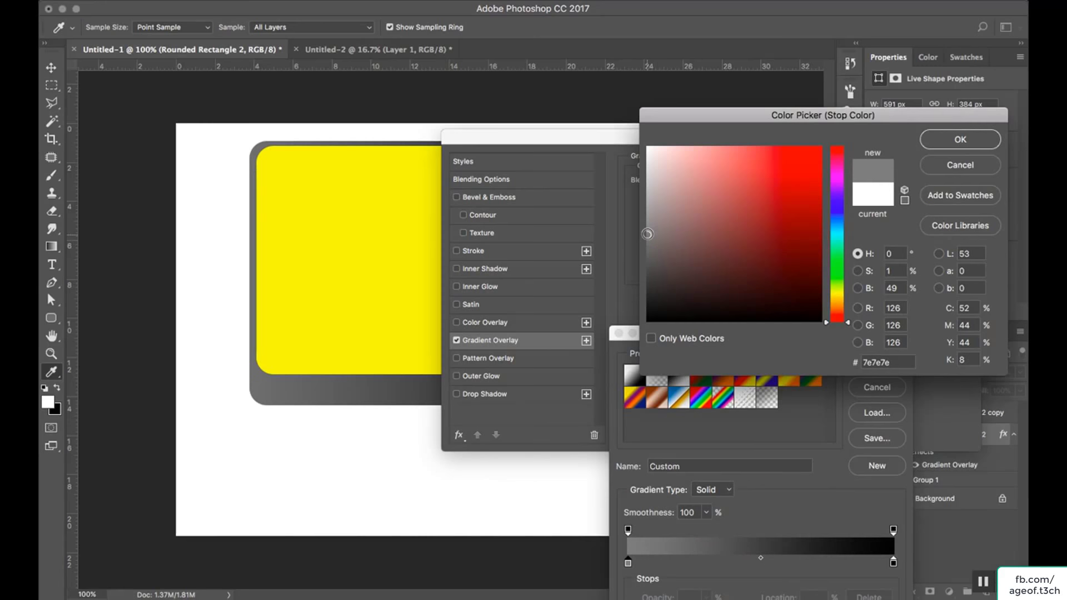
left_click(952, 138)
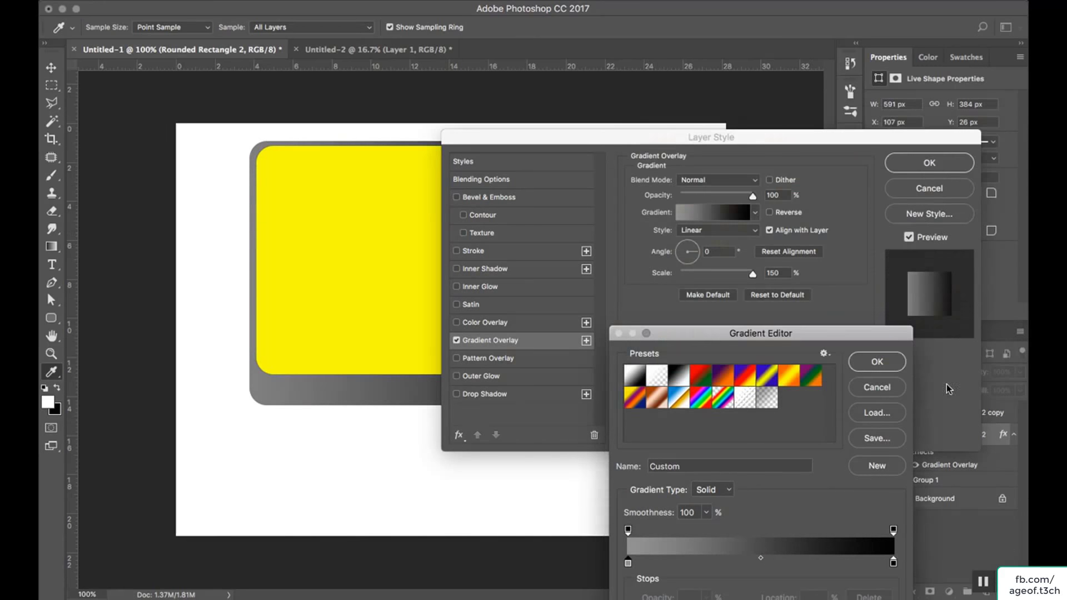
Set the gradient's right colour stop to light grey #adacac and apply the layer style
double_click(894, 563)
left_click(648, 203)
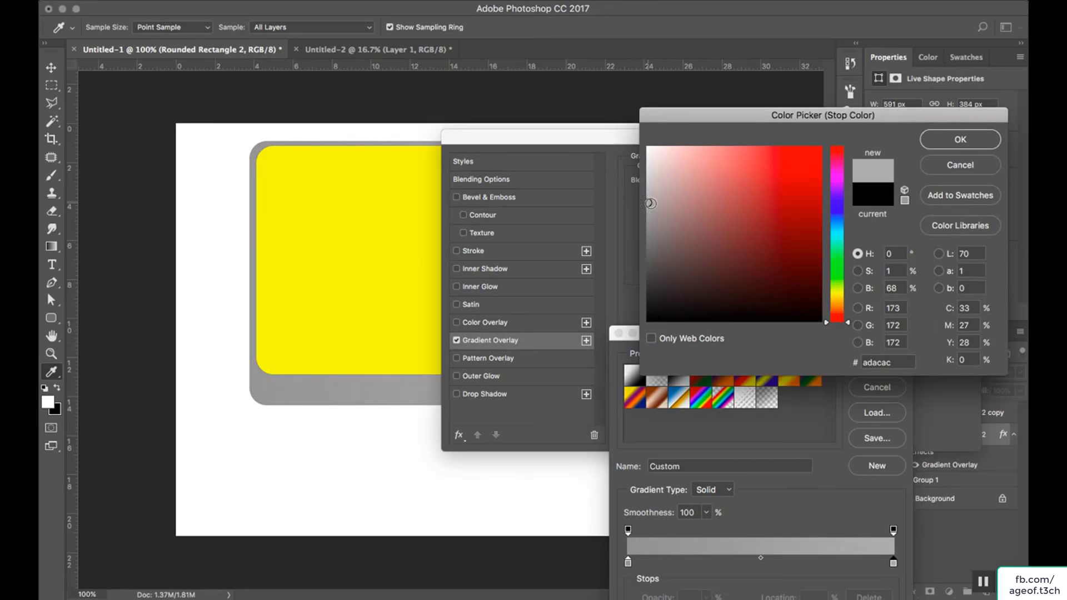
left_click(937, 149)
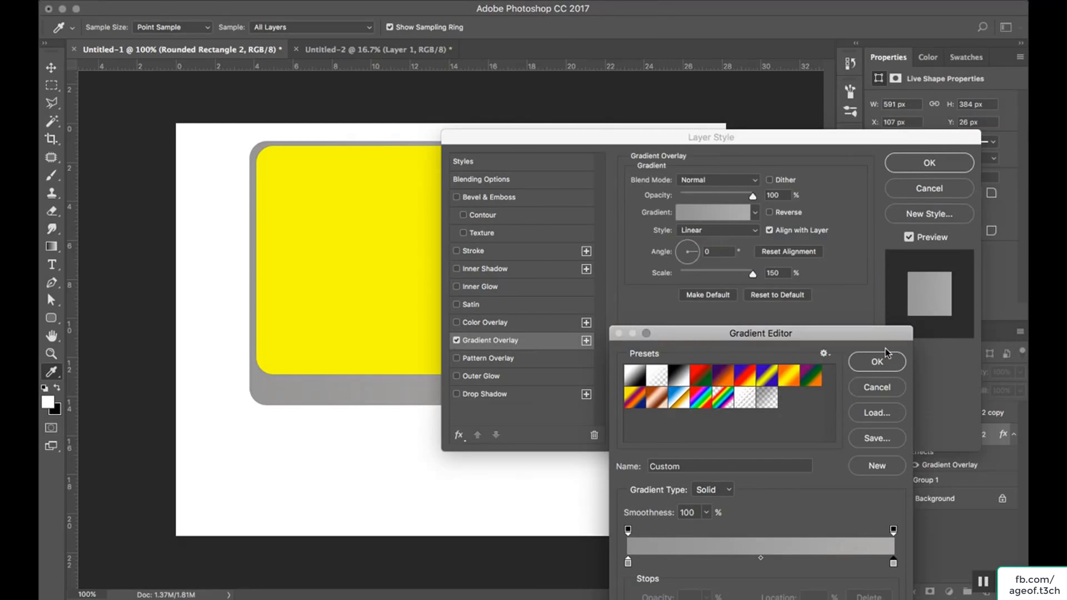
left_click(879, 362)
left_click(937, 162)
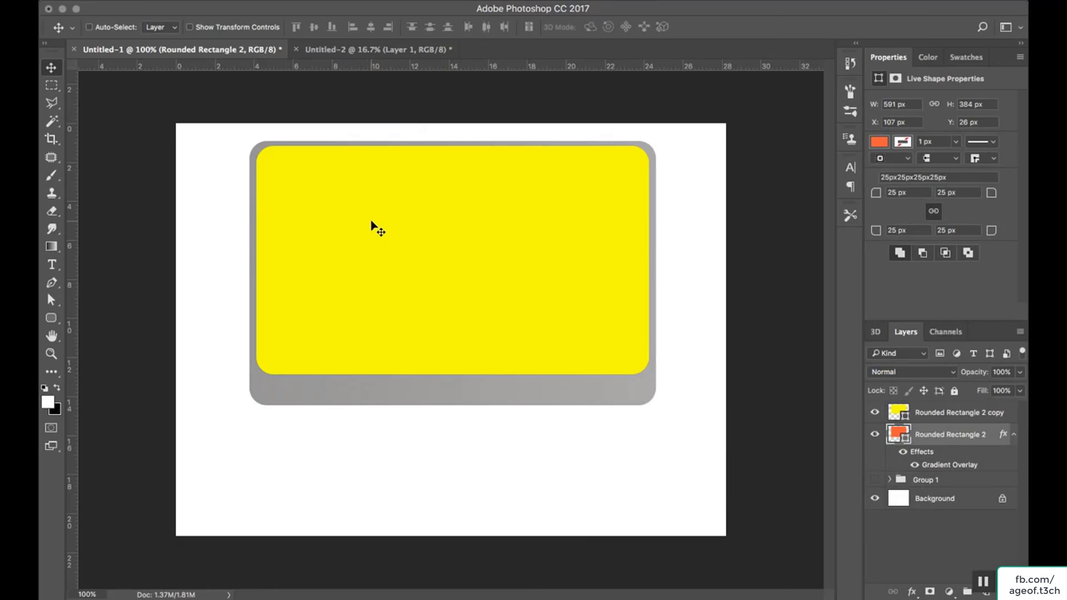
Add a Gradient Overlay to the yellow Rounded Rectangle 2 copy layer
double_click(1003, 412)
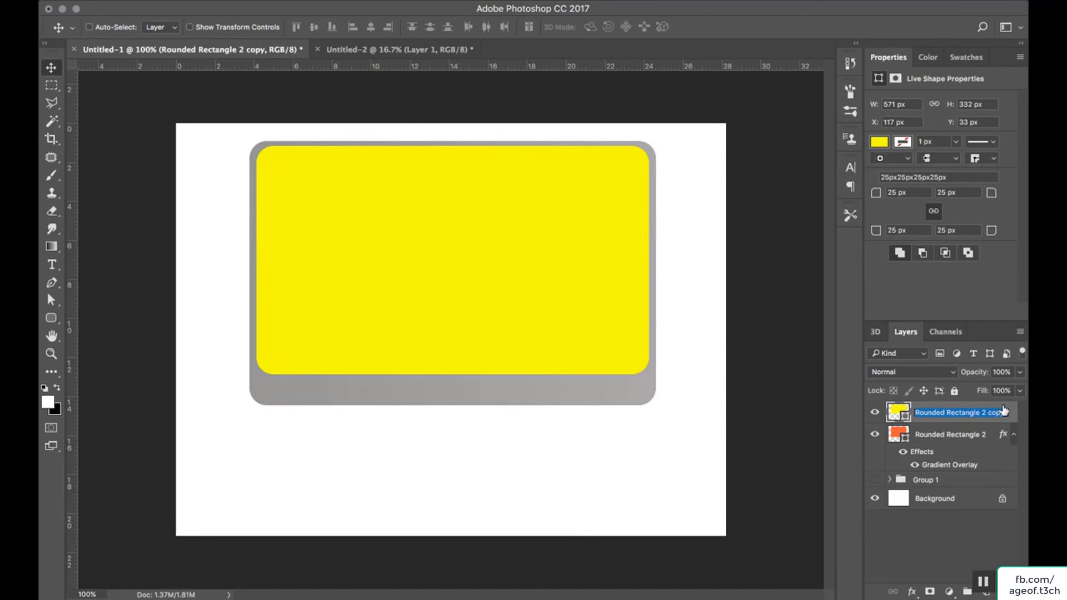
double_click(924, 406)
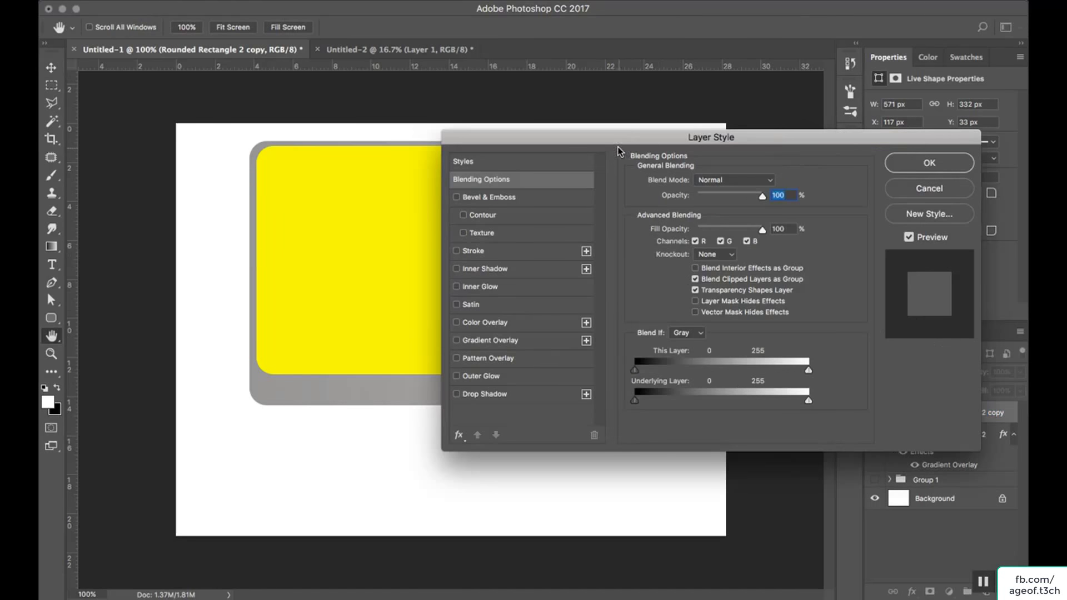
left_click_drag(607, 138, 717, 173)
left_click(597, 376)
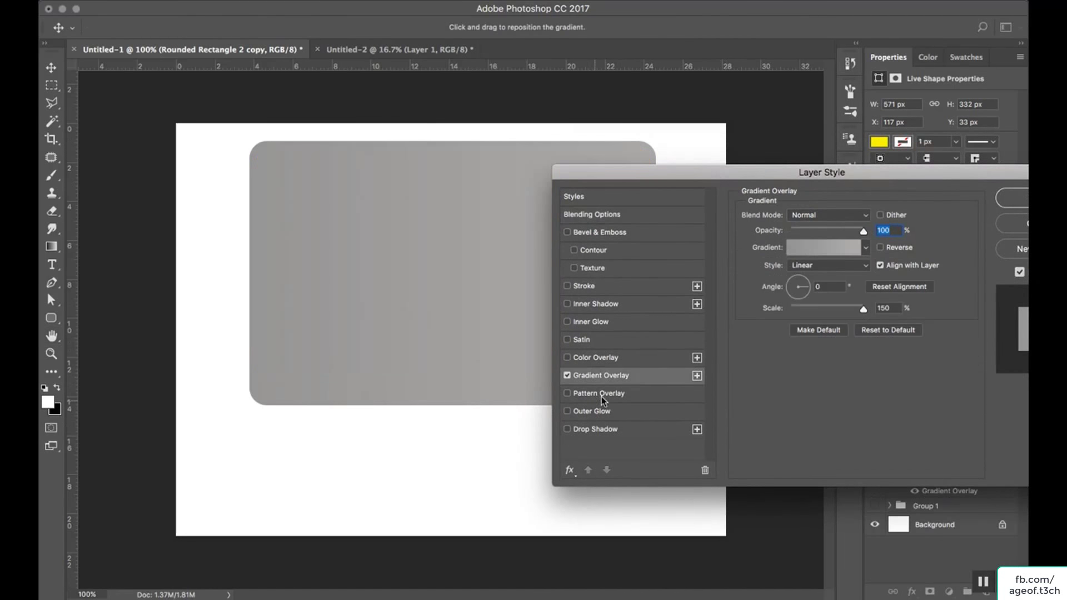
Set the left colour stop of the copy's gradient overlay to dark grey
left_click(829, 248)
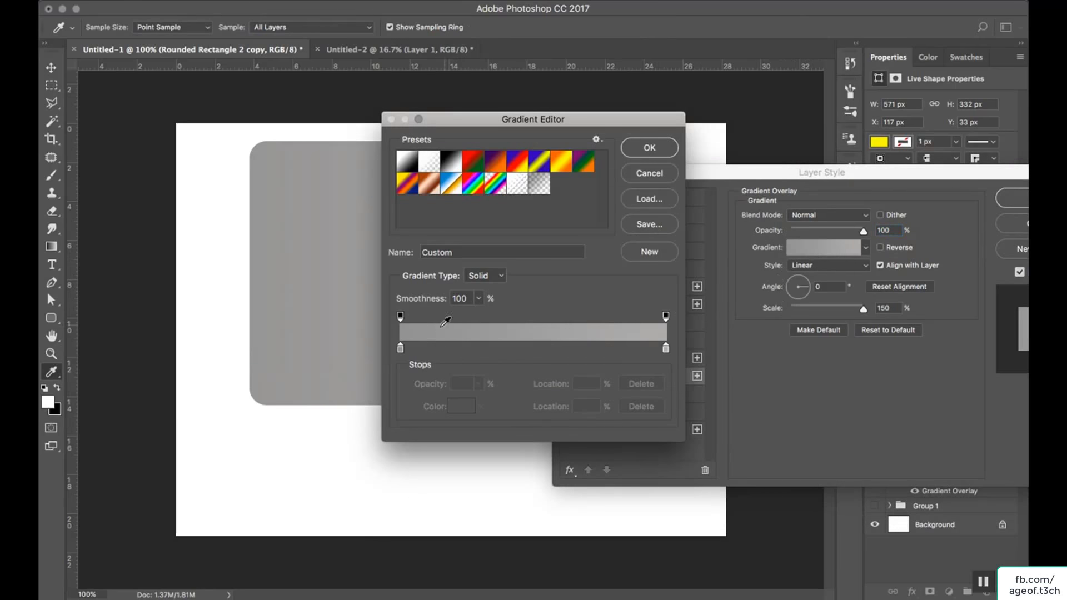
left_click(401, 349)
double_click(400, 349)
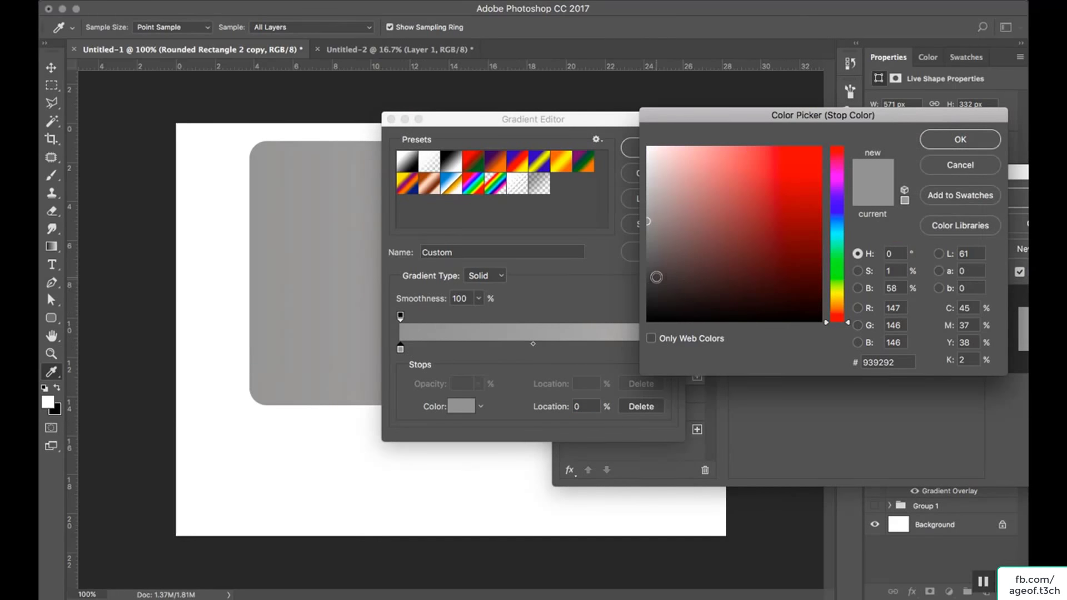
left_click(651, 270)
left_click_drag(651, 269, 650, 278)
left_click(960, 139)
left_click_drag(556, 120, 857, 242)
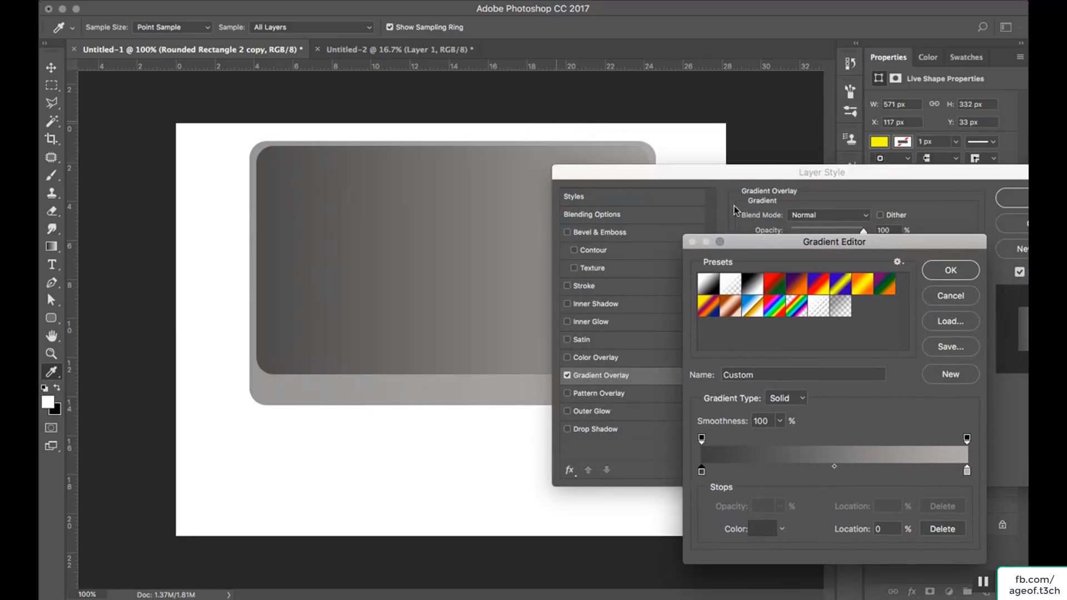
Set the gradient's right colour stop to a medium grey, add a 10 px black inside Stroke, and apply the layer style
left_click(967, 471)
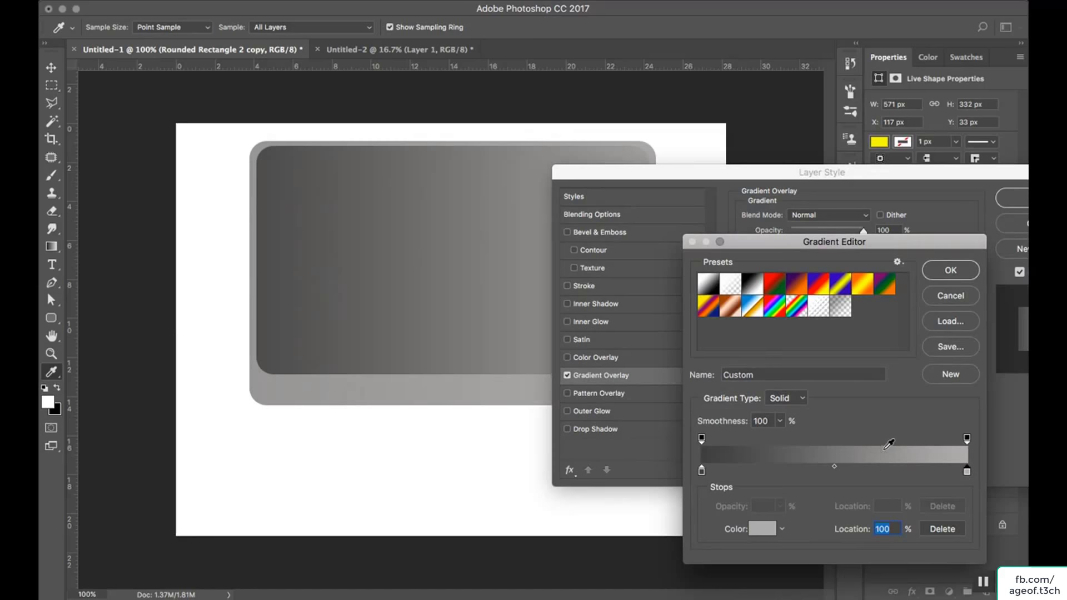
left_click(901, 447)
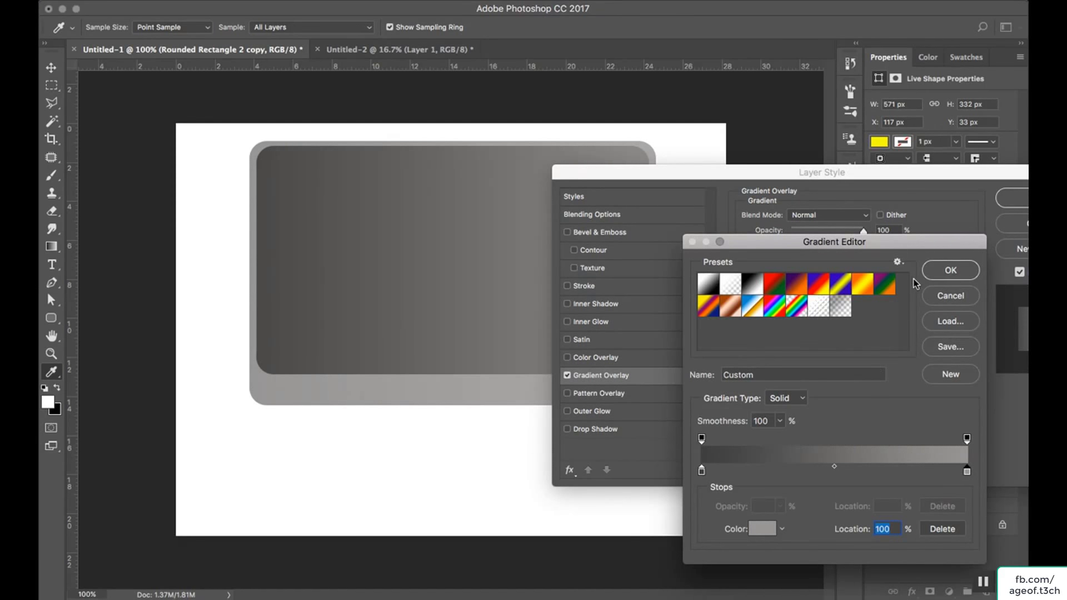
left_click(945, 270)
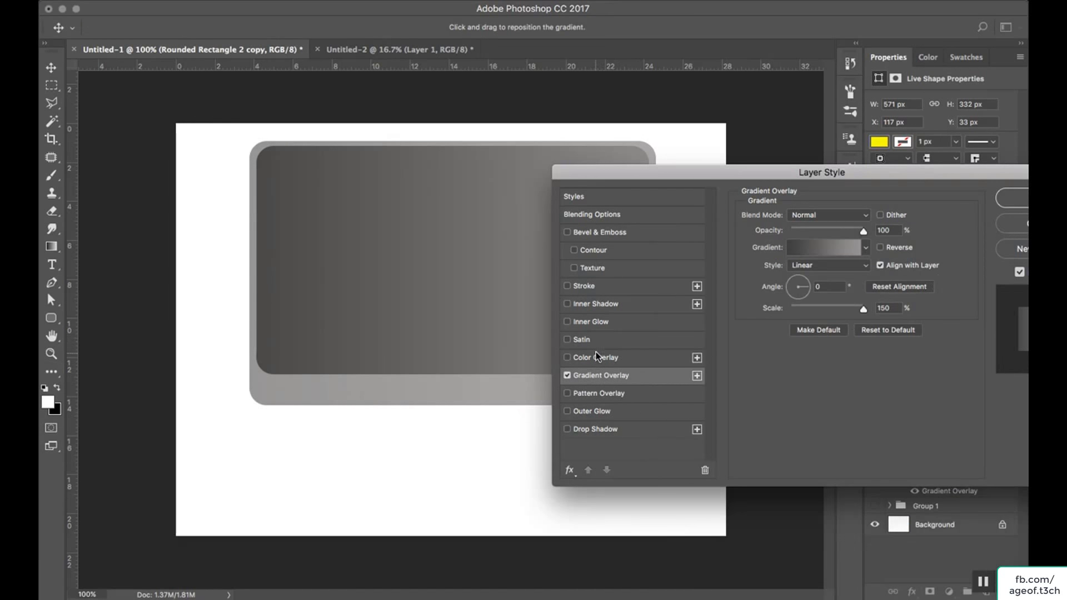
left_click(603, 287)
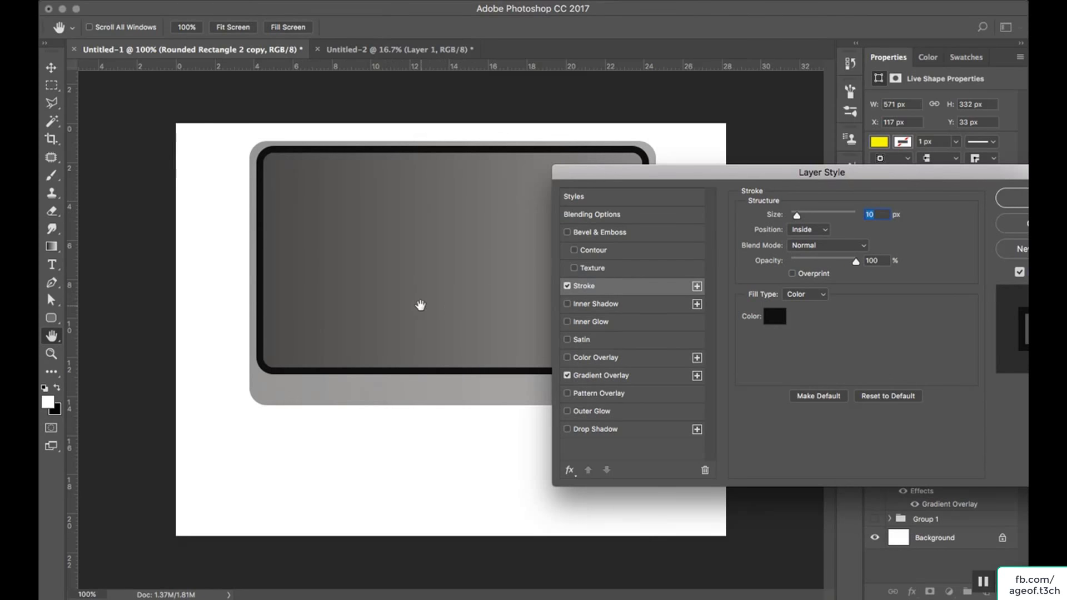
left_click(1006, 201)
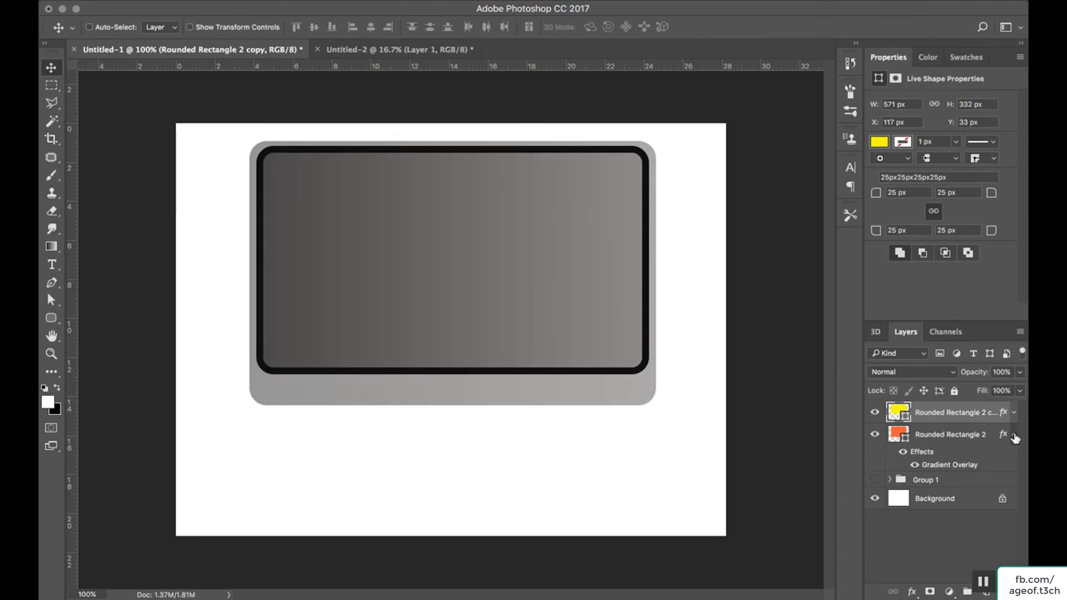
Compare the drawing with the finished monitor in Group 1 by temporarily swapping the visibility of the rounded rectangle layers and the group
left_click(875, 435)
left_click(875, 412)
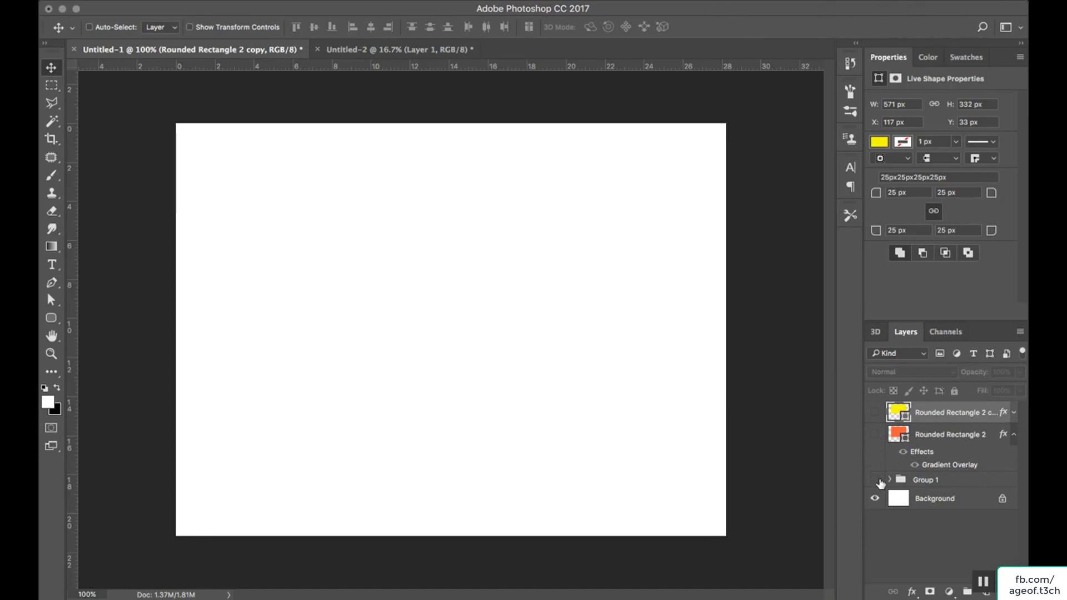
left_click(875, 480)
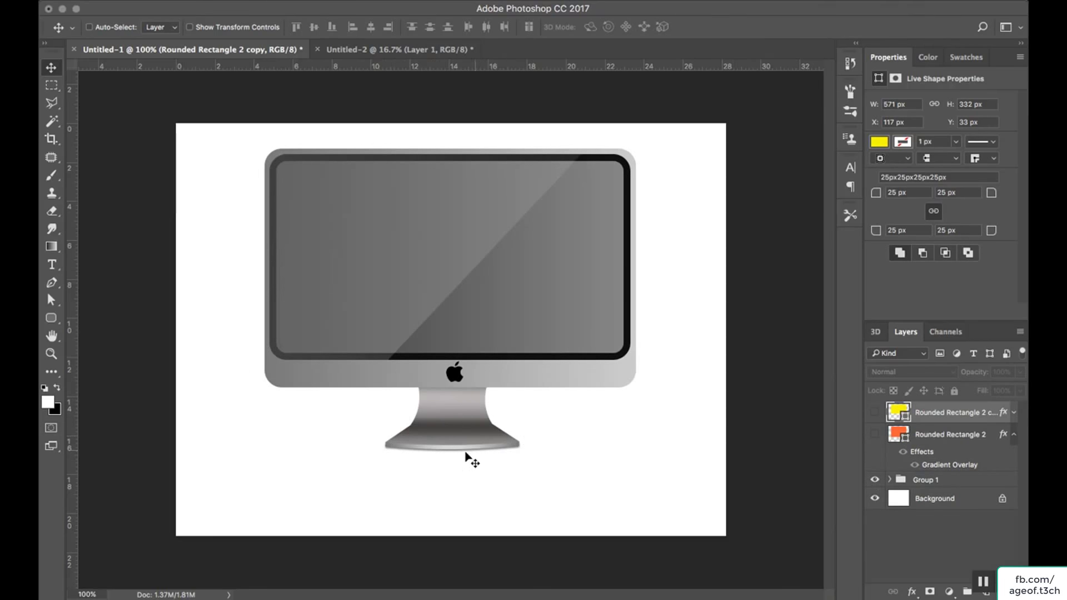
left_click(875, 481)
left_click(875, 413)
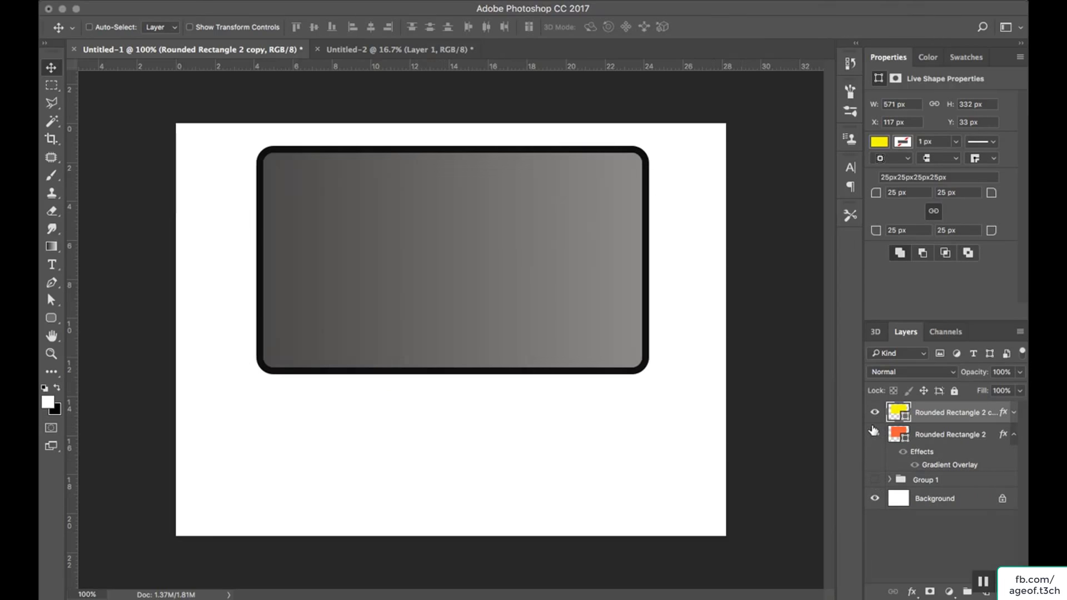
left_click(876, 434)
Start a yellow stand shape with the Pen tool, drawing a curved left neck edge down from the monitor's lower bezel
left_click(50, 300)
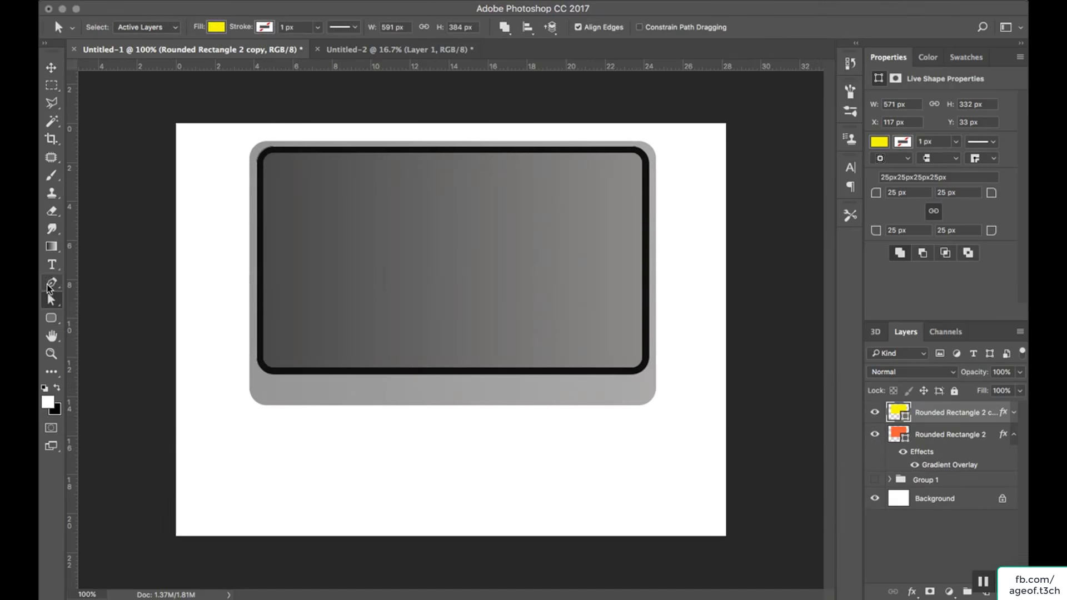
left_click(51, 284)
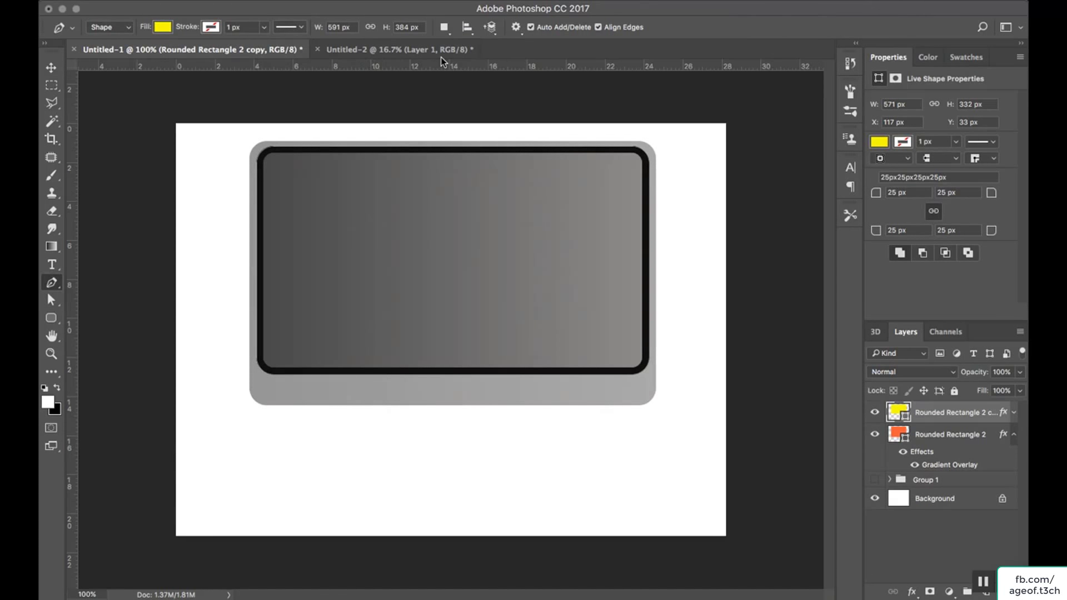
left_click(433, 395)
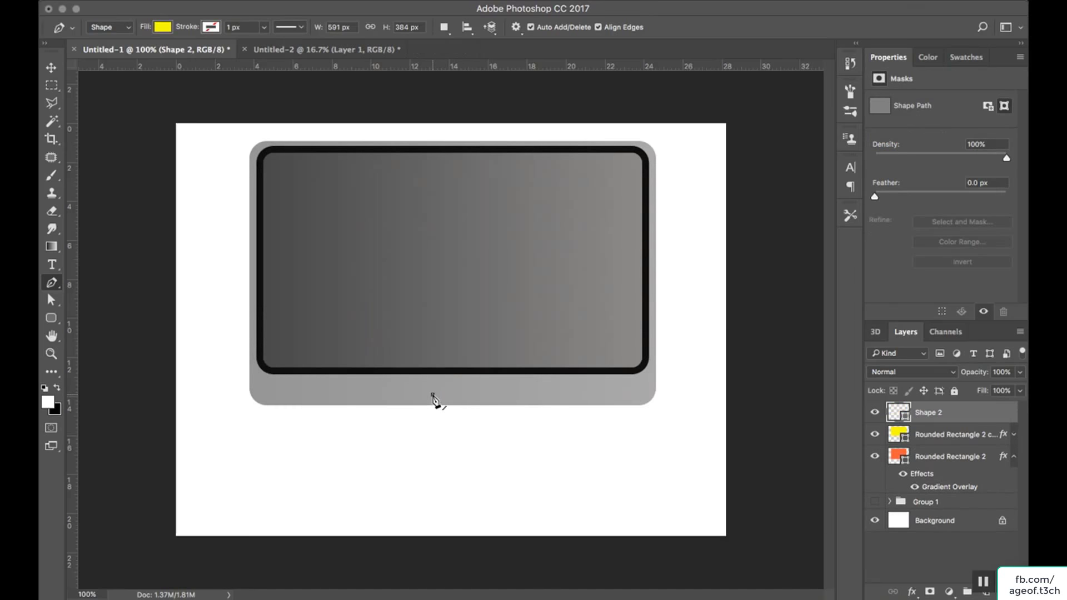
left_click(433, 454)
left_click_drag(433, 456, 425, 469)
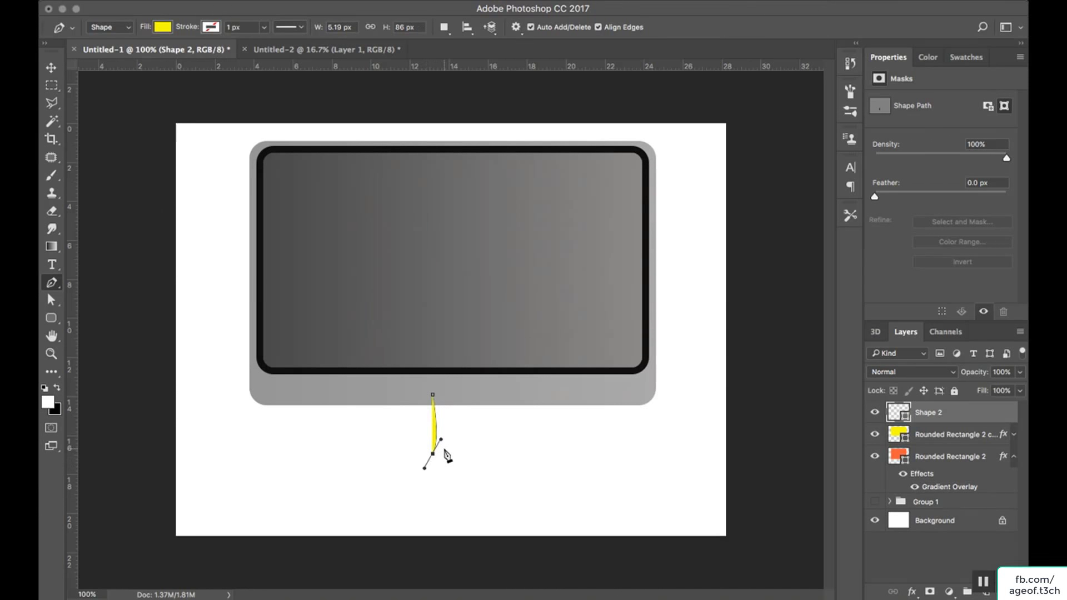
left_click(433, 454, "alt")
left_click(419, 469)
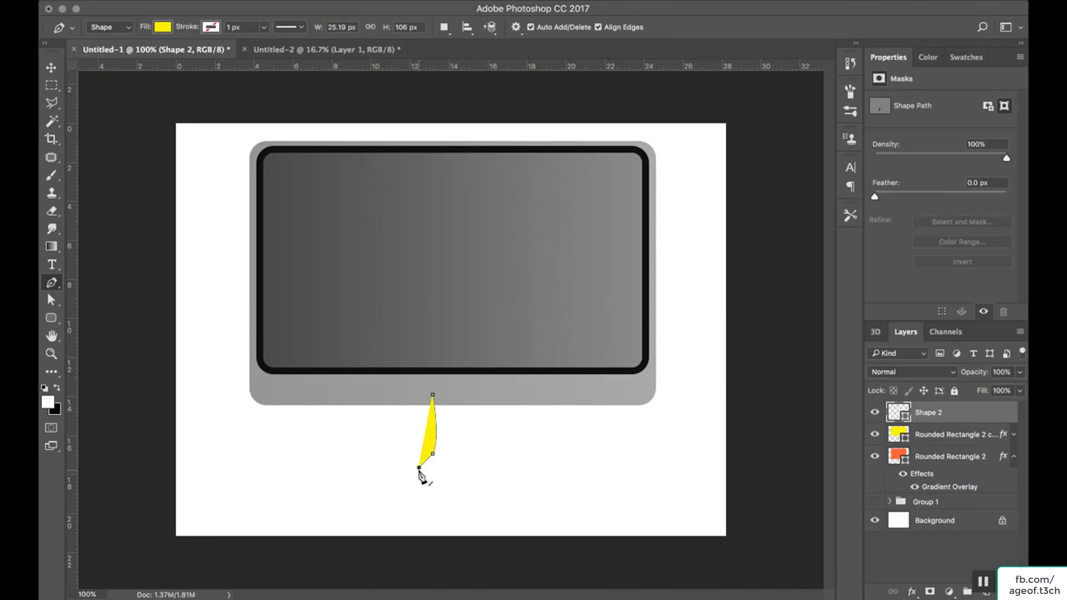
key("super+z")
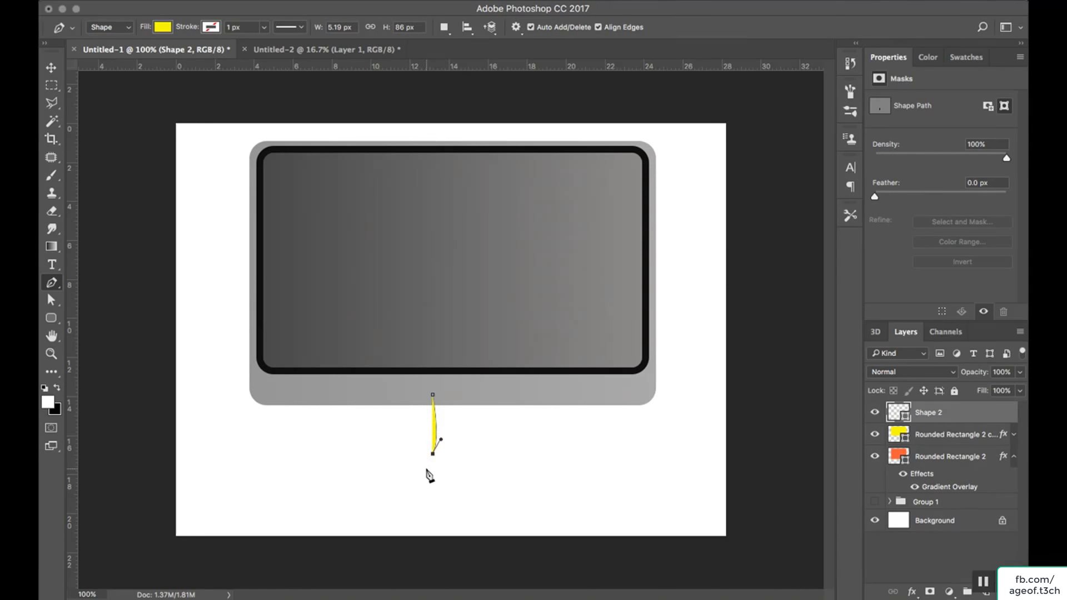
key("super+alt+z")
key("super+alt+z")
Draw the stand's flared lower-left corner, straight base and curved right edge, closing the shape at about 161 by 106 px
left_click(425, 469, "shift")
left_click(419, 468)
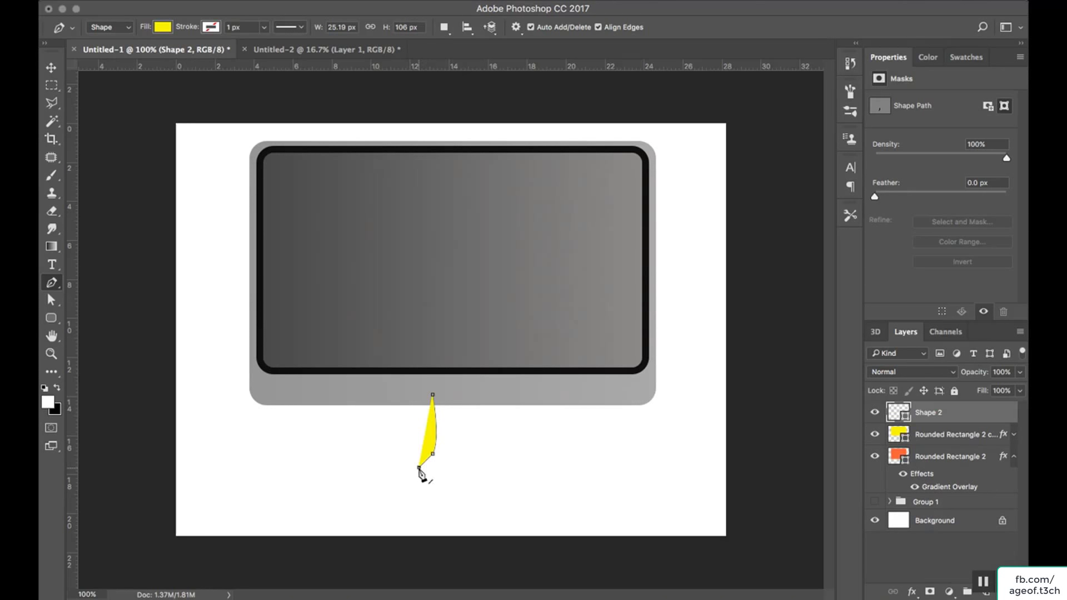
left_click(529, 468)
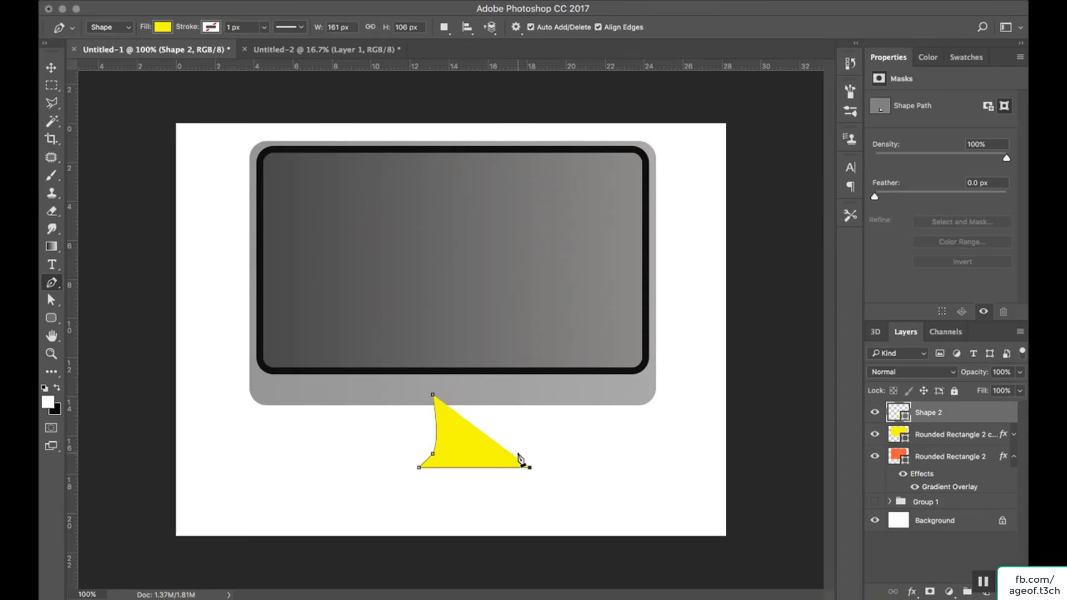
left_click(512, 396, "shift")
left_click_drag(512, 395, 534, 370)
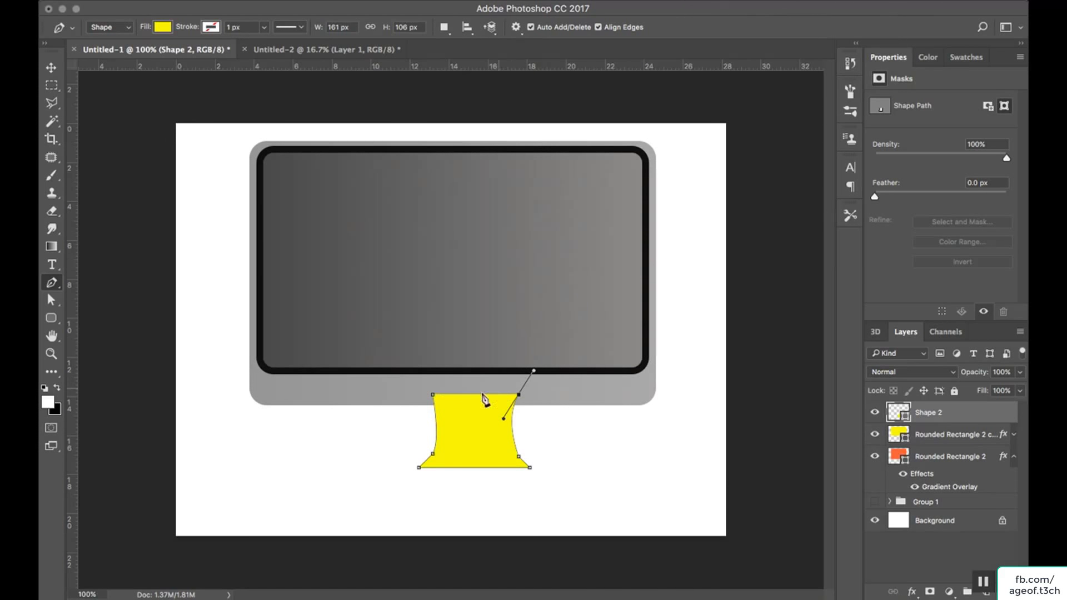
left_click(519, 395, "alt")
left_click(433, 396)
left_click(51, 67)
Place horizontal guides across the lower part of the stand
key("z")
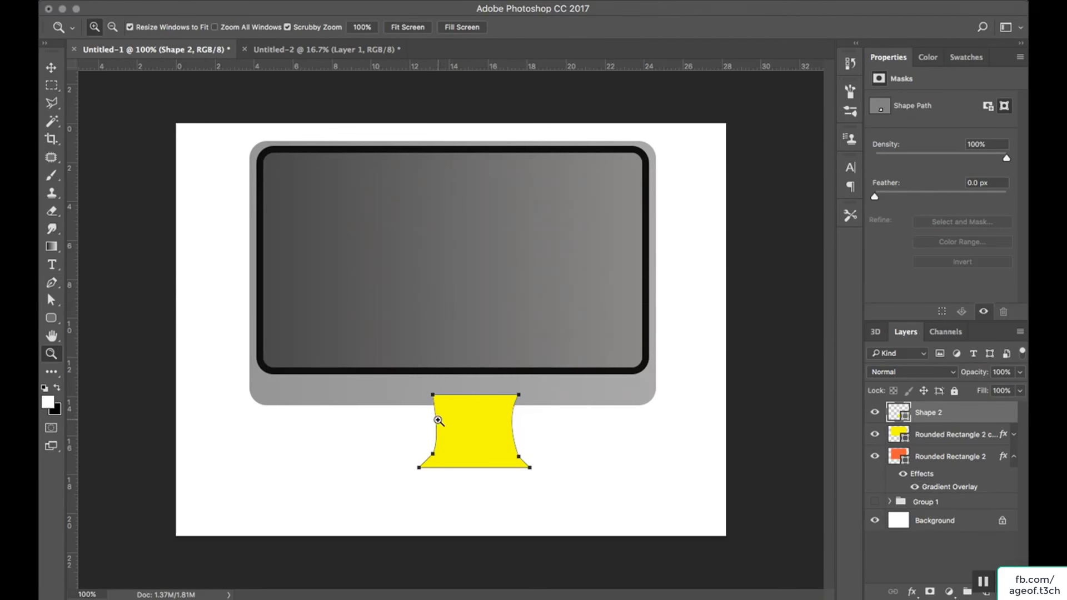
left_click_drag(443, 434, 493, 415)
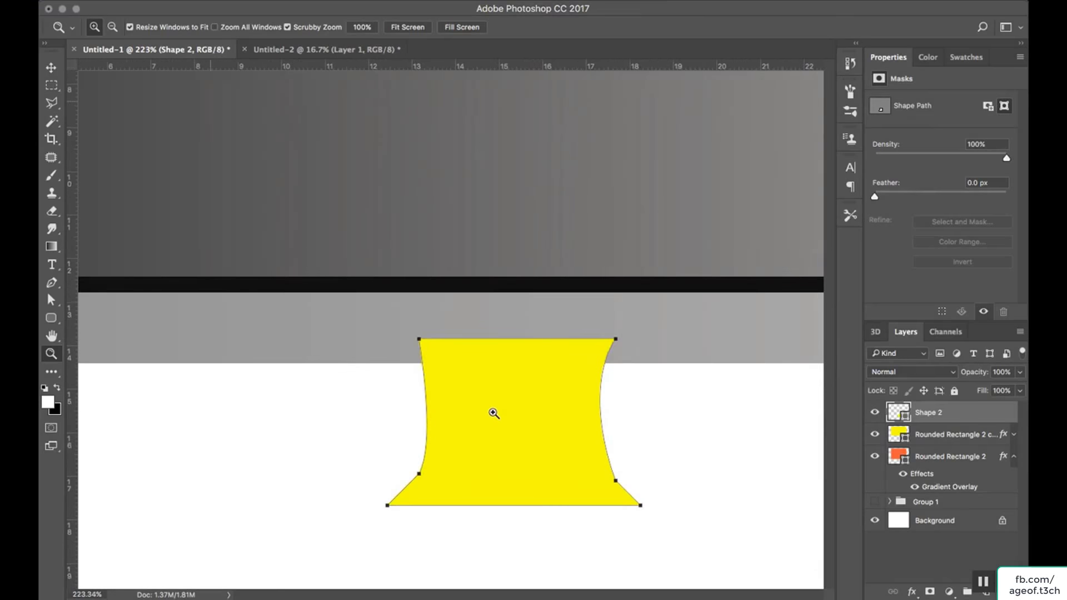
left_click(51, 300)
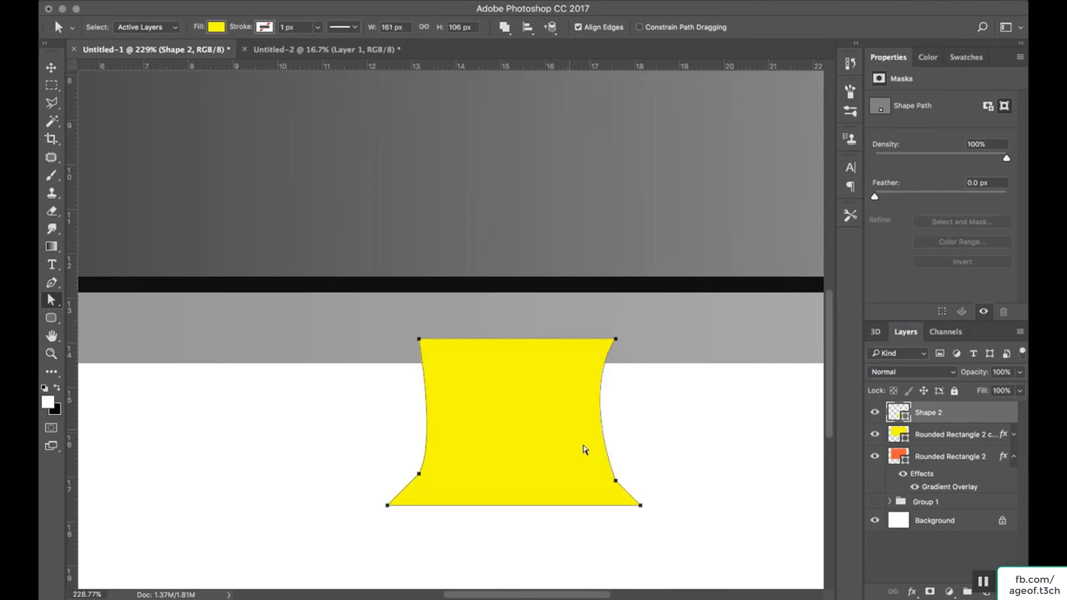
left_click_drag(474, 68, 470, 462)
Move the left and right anchor points above the stand's flared foot inward and up onto the lower guide
left_click(419, 474)
left_click(339, 464)
left_click(421, 478)
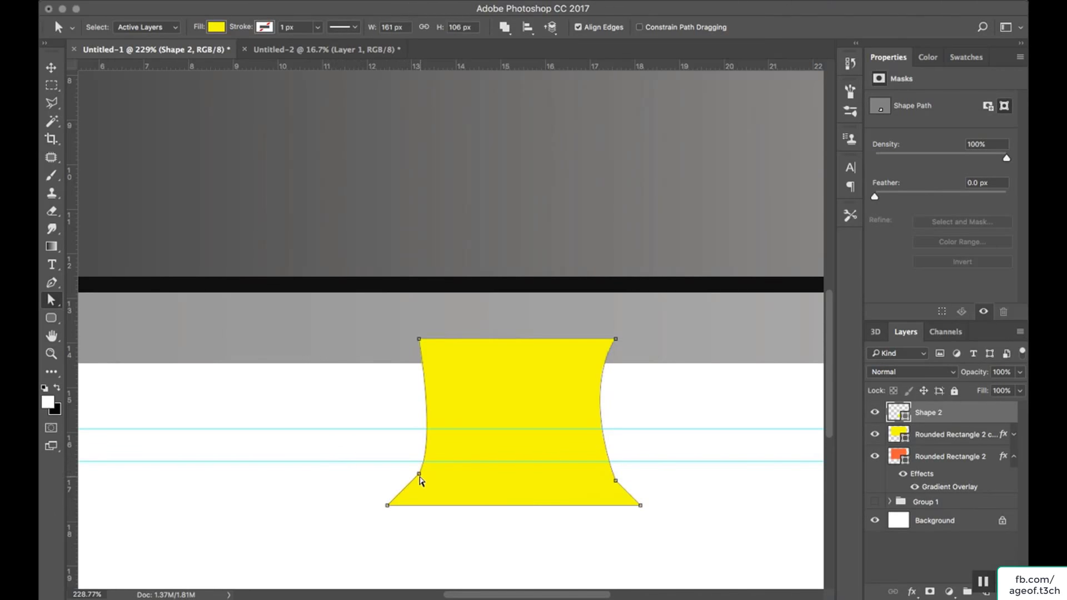
left_click_drag(419, 474, 435, 407)
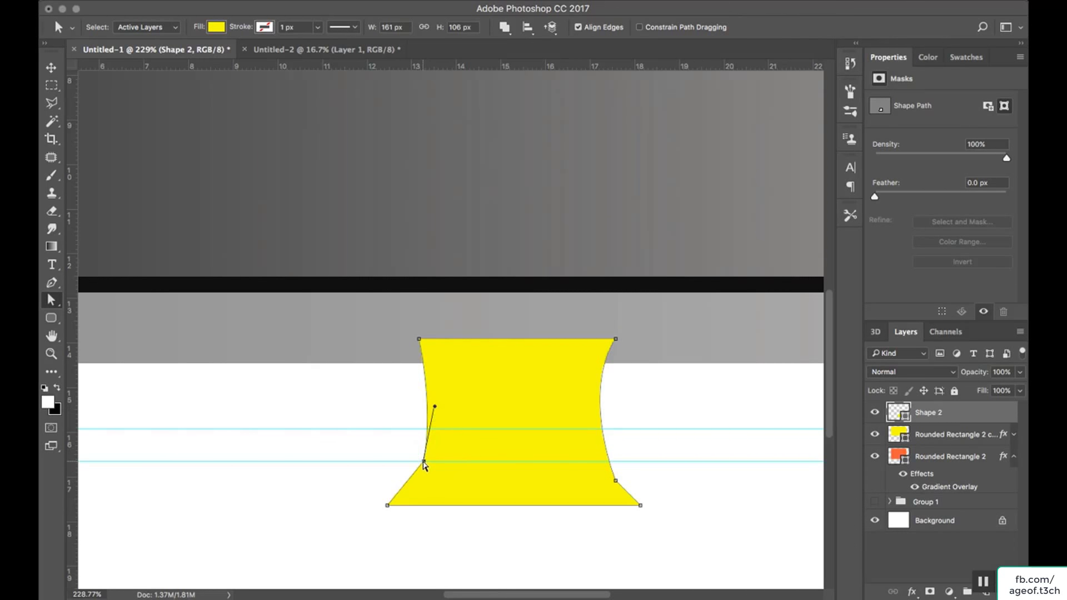
left_click_drag(618, 481, 609, 466)
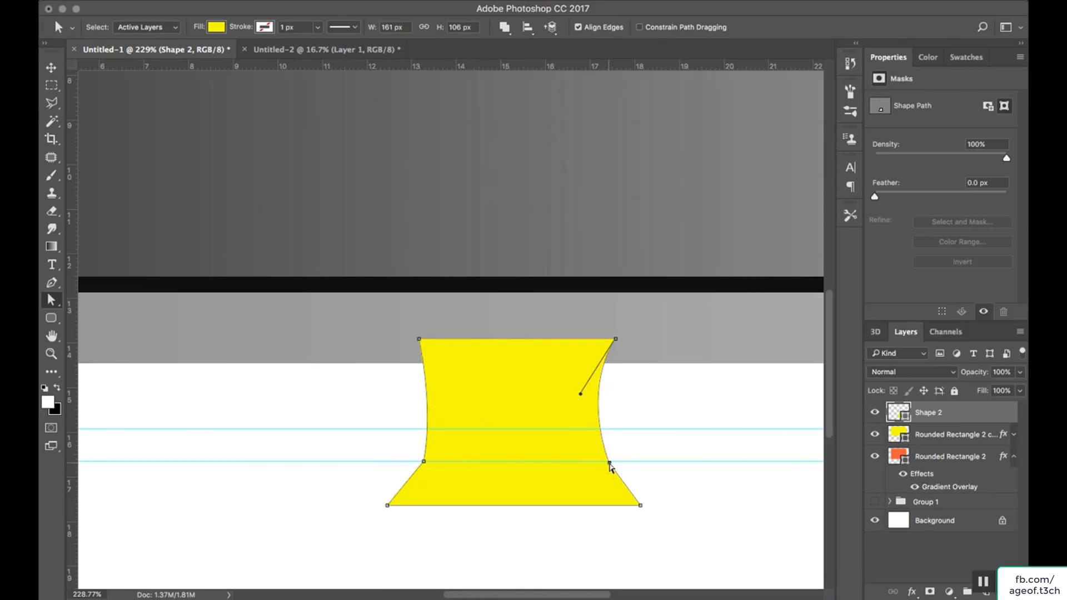
Narrow the top of the stand by moving both upper corners inward and adjust the handles to curve both neck edges evenly
mouse_move(581, 393)
left_mouse_down()
mouse_move(565, 352)
mouse_move(584, 371)
mouse_move(605, 339)
mouse_move(568, 397)
left_mouse_up()
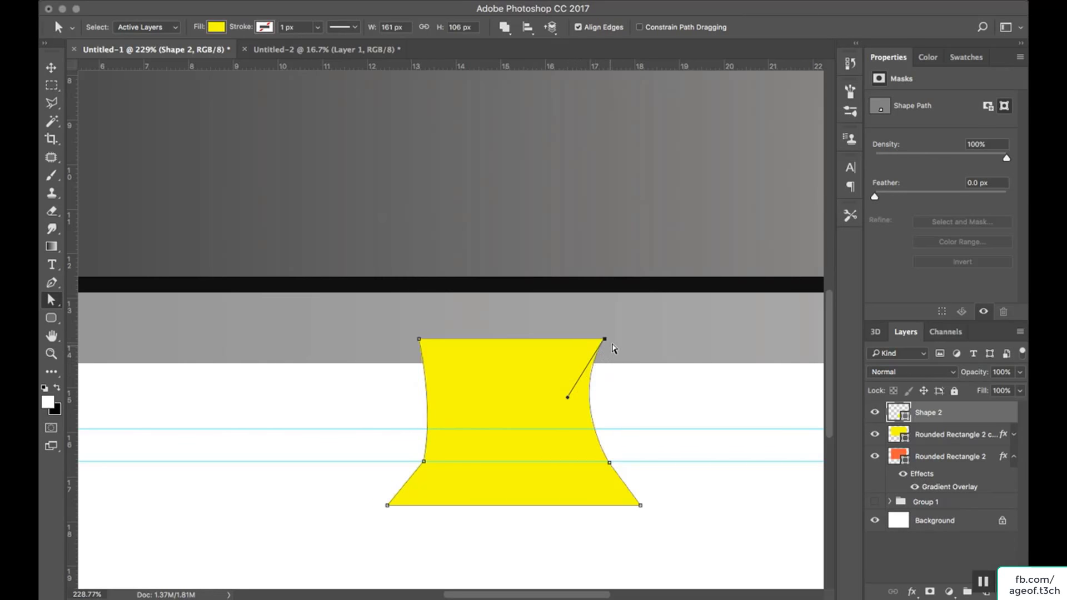
left_click_drag(605, 340, 595, 340)
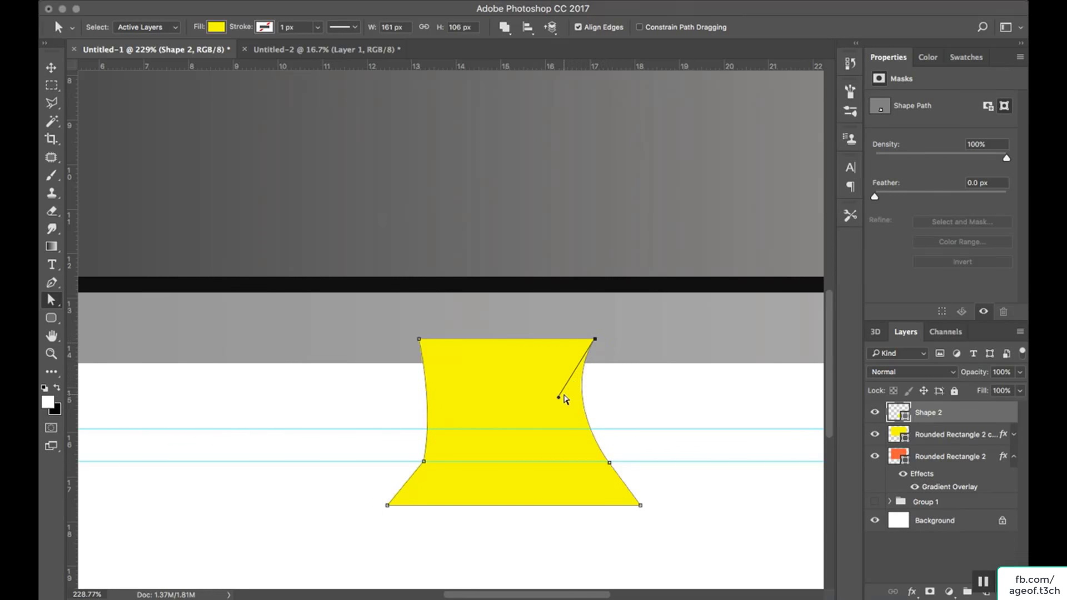
left_click_drag(559, 398, 562, 398)
left_click_drag(421, 341, 434, 346)
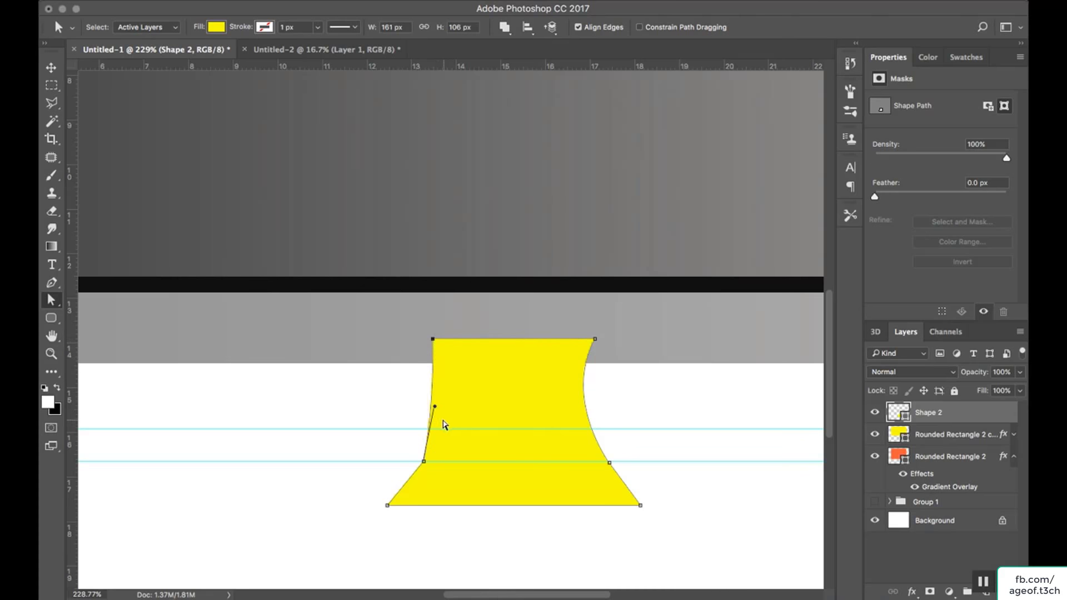
left_click_drag(437, 408, 455, 395)
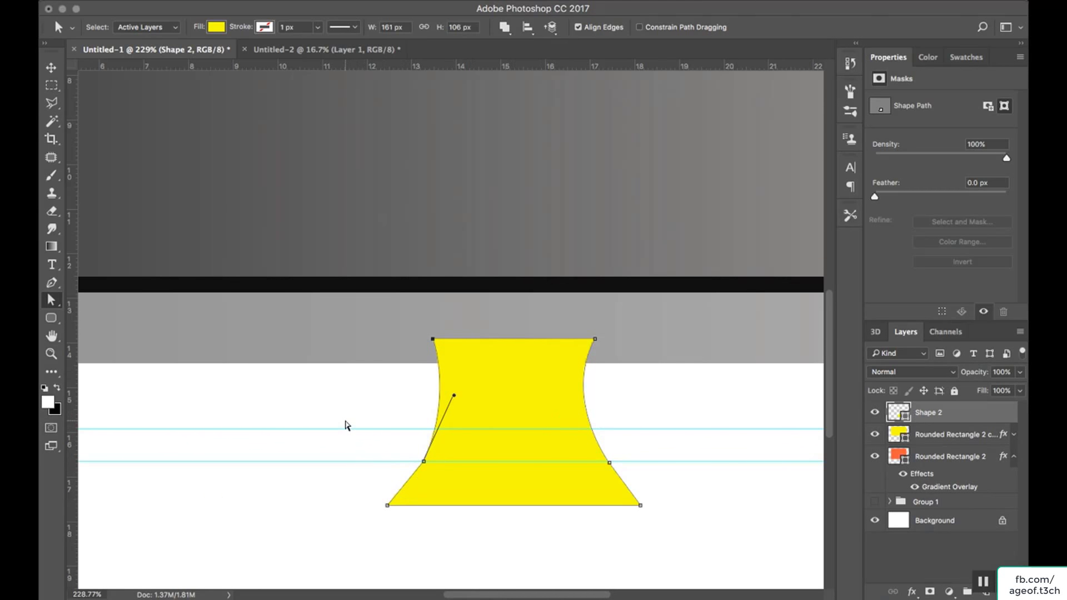
Nudge the stand's bottom-left corner slightly outward and check the outline with the guides temporarily hidden
key("super+h")
key("super+h")
left_click_drag(389, 507, 387, 509)
left_click(387, 520)
key("super+semicolon")
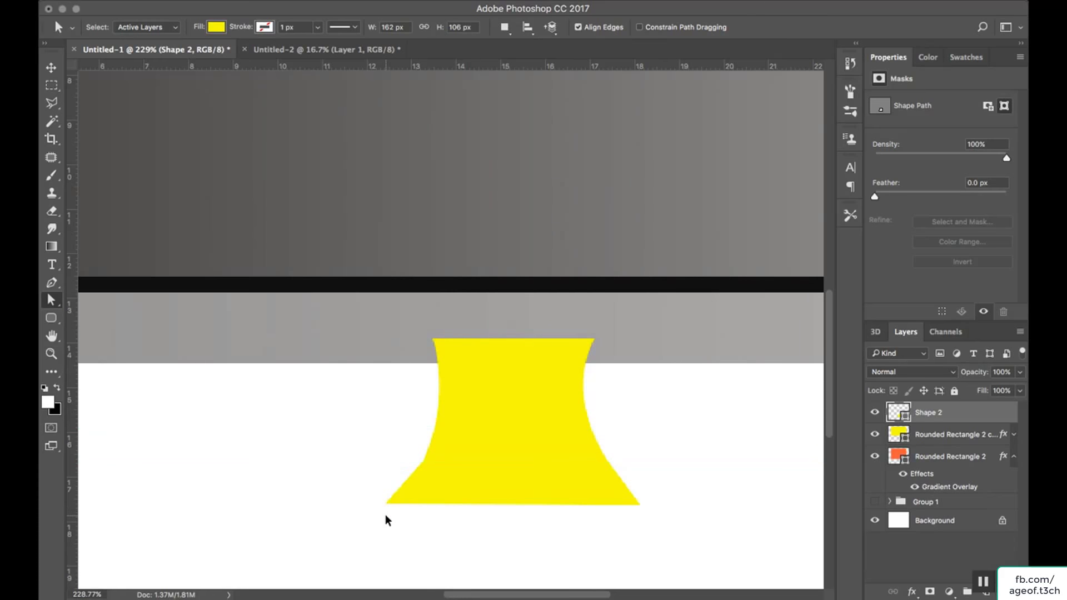
key("super+semicolon")
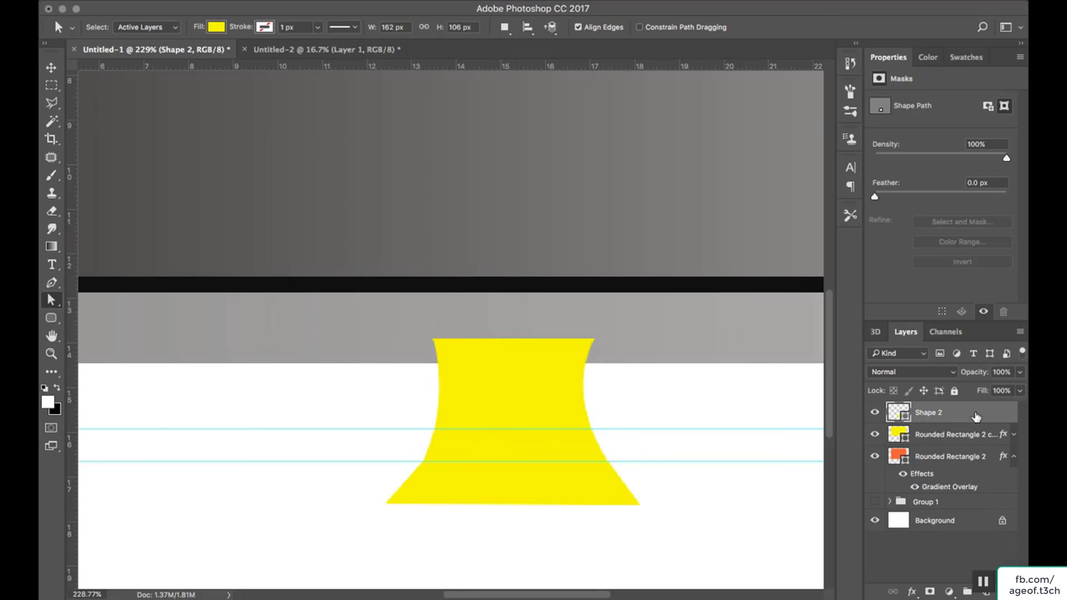
Move the Shape 2 layer below Rounded Rectangle 2 and bend the stand's left neck edge slightly further inward
left_click_drag(977, 416, 987, 492)
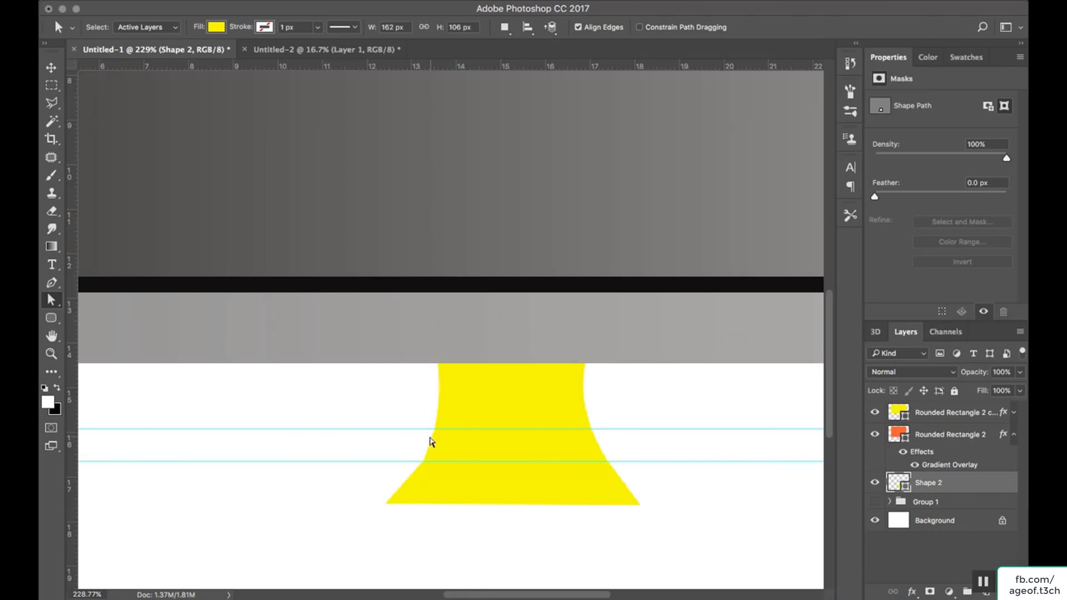
left_click(425, 464)
left_click(424, 463)
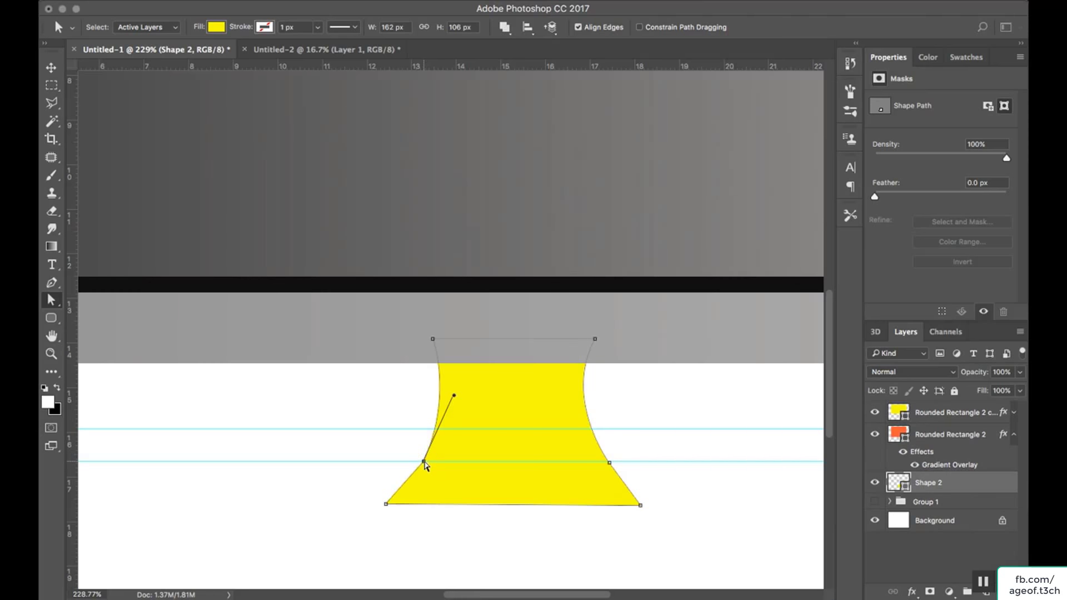
left_click_drag(454, 395, 461, 396)
left_click(374, 424)
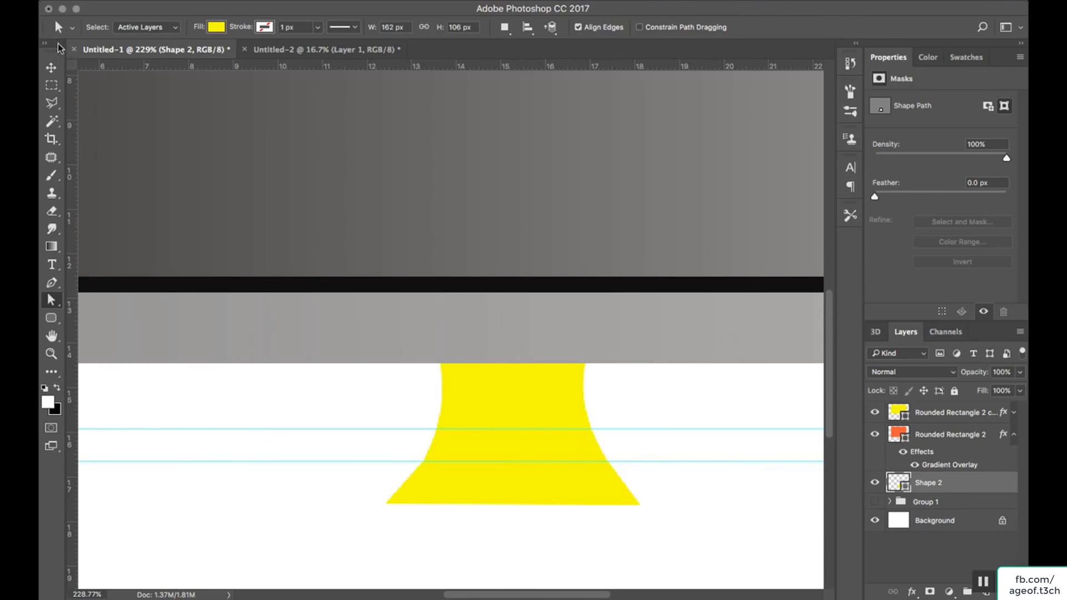
Hide the guides crossing the monitor stand
key("z")
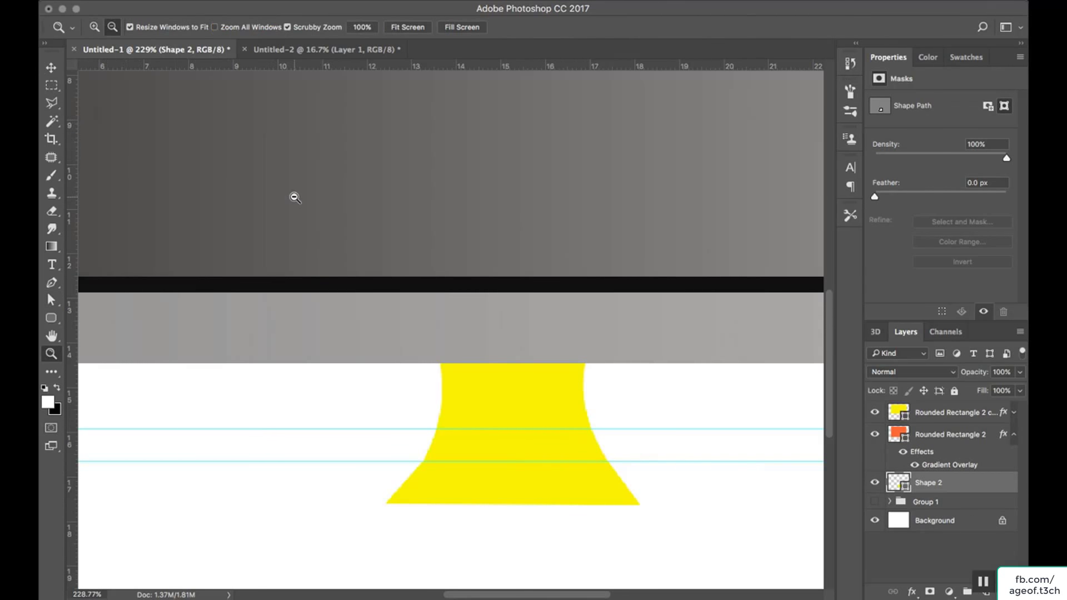
left_click(293, 198, "alt")
left_click(312, 212, "alt")
left_click(401, 294, "alt")
left_click(445, 378, "alt")
left_click(460, 395)
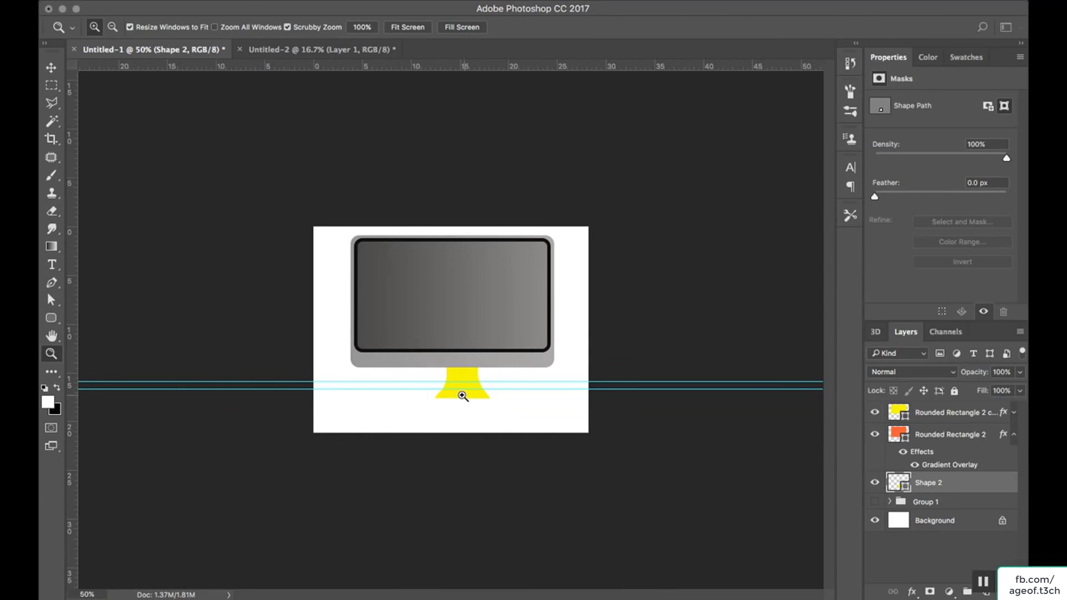
left_click(463, 396)
key("super+semicolon")
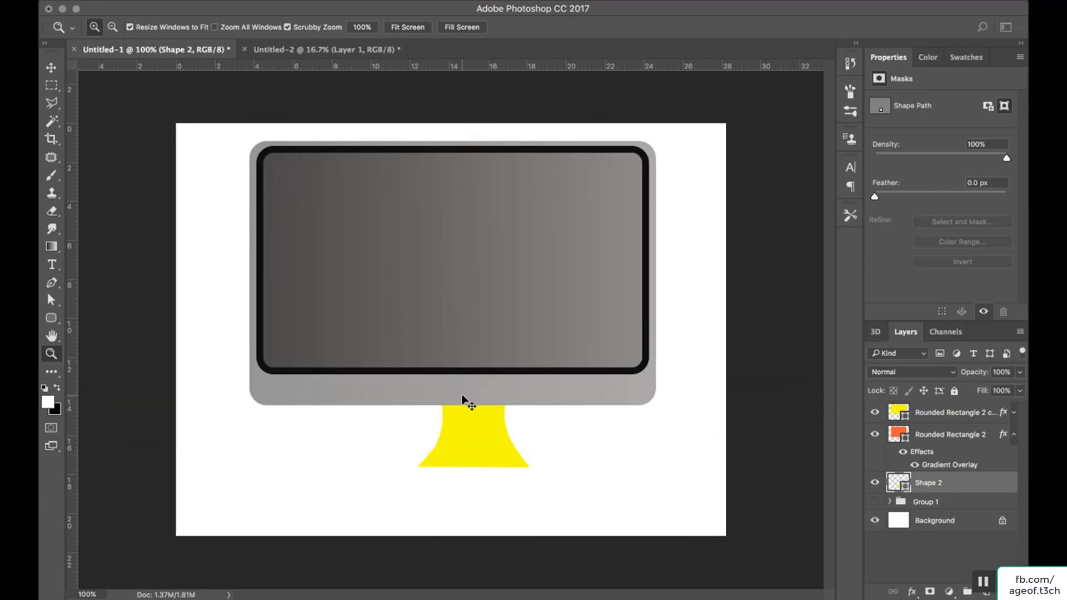
Widen the monitor stand by stretching its left side slightly outward and place a horizontal guide along its bottom edge
left_click(50, 68)
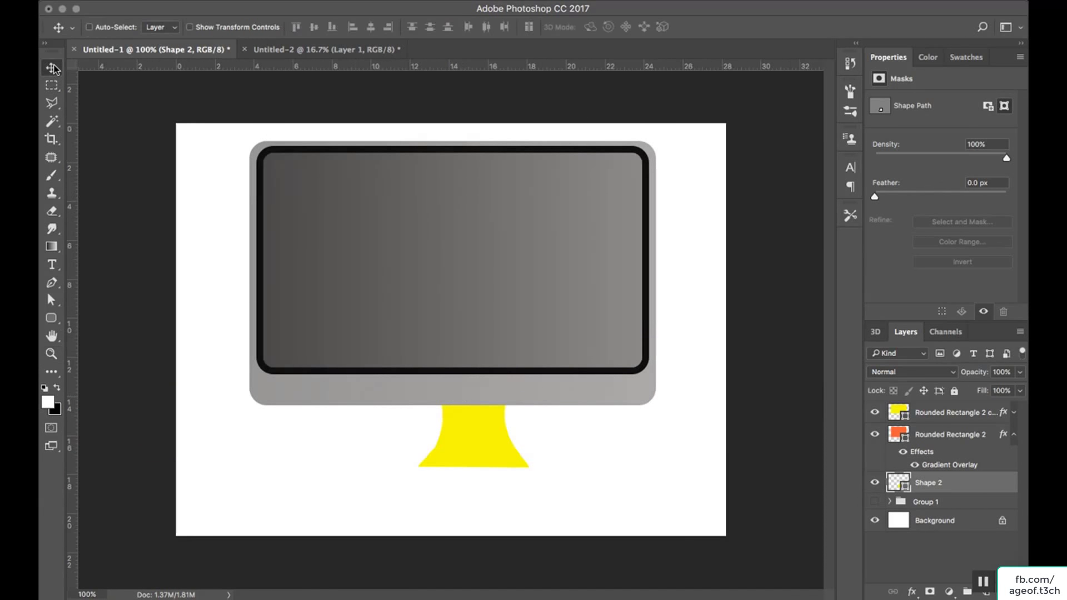
key("super")
key("super+t")
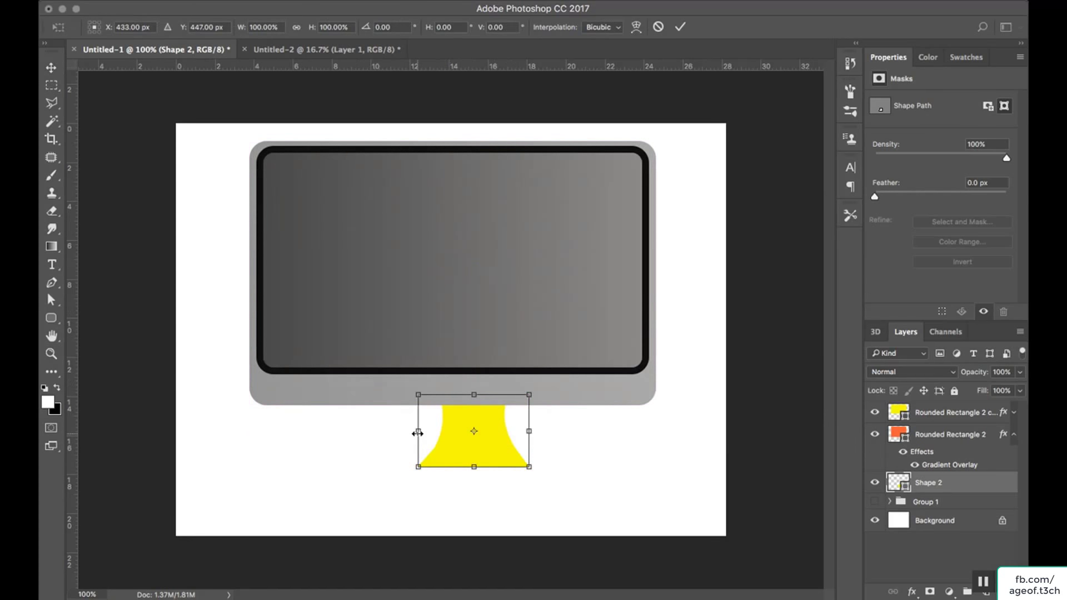
left_click_drag(419, 431, 401, 431)
key("Return")
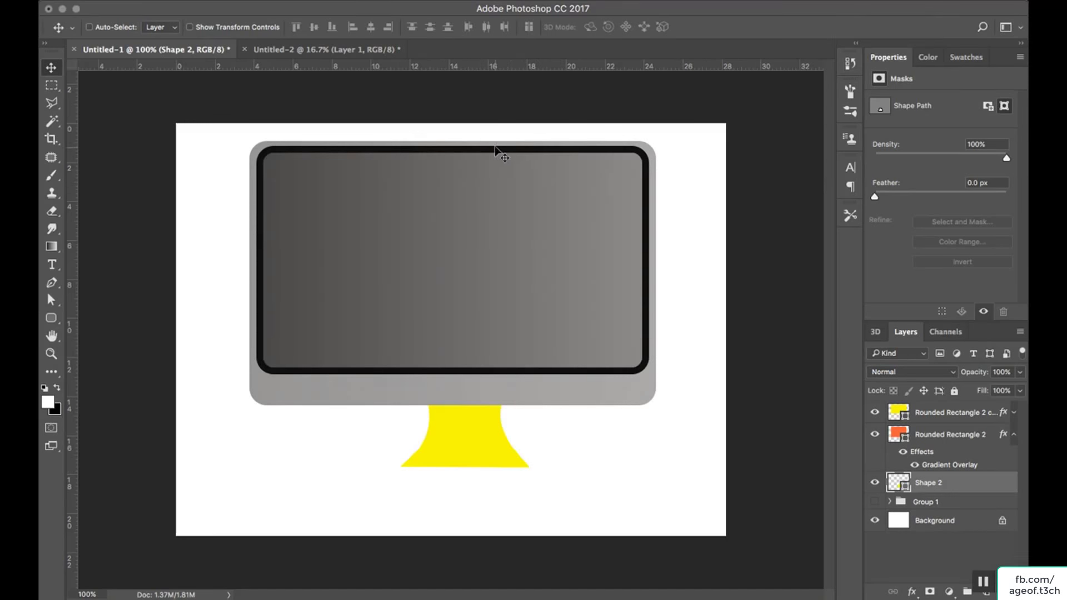
left_click_drag(499, 66, 498, 467)
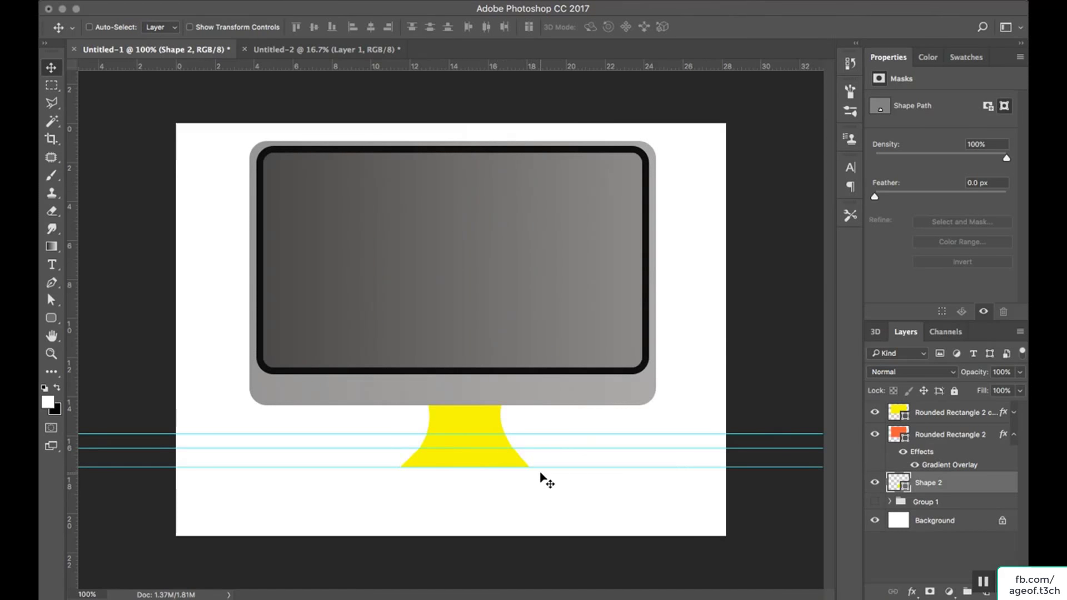
Add a linear Gradient Overlay to the Shape 2 layer and set its angle to 90°
double_click(967, 483)
left_click(678, 335)
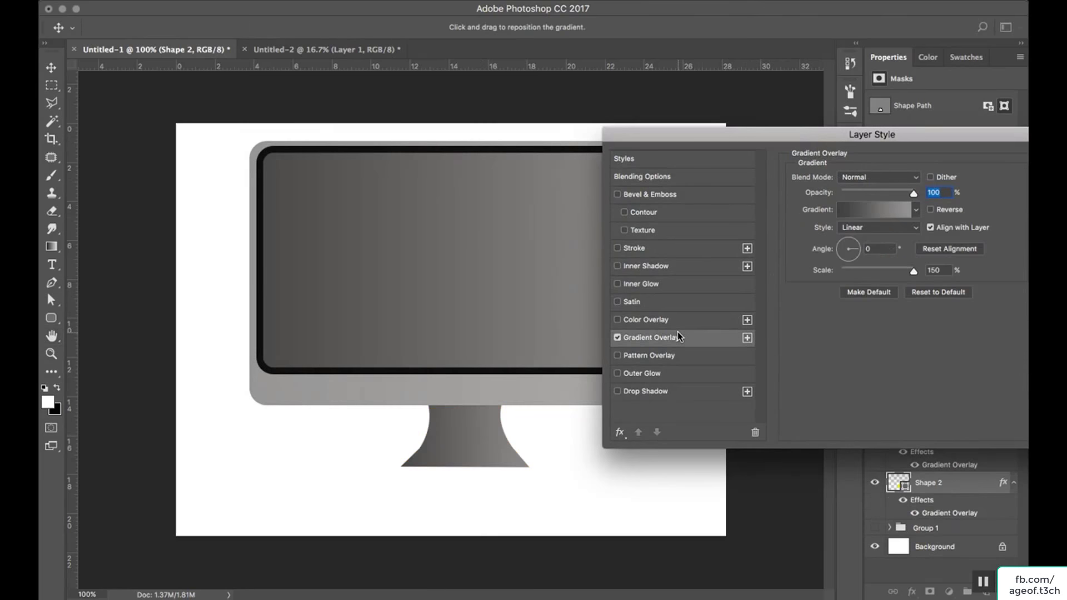
left_click(861, 211)
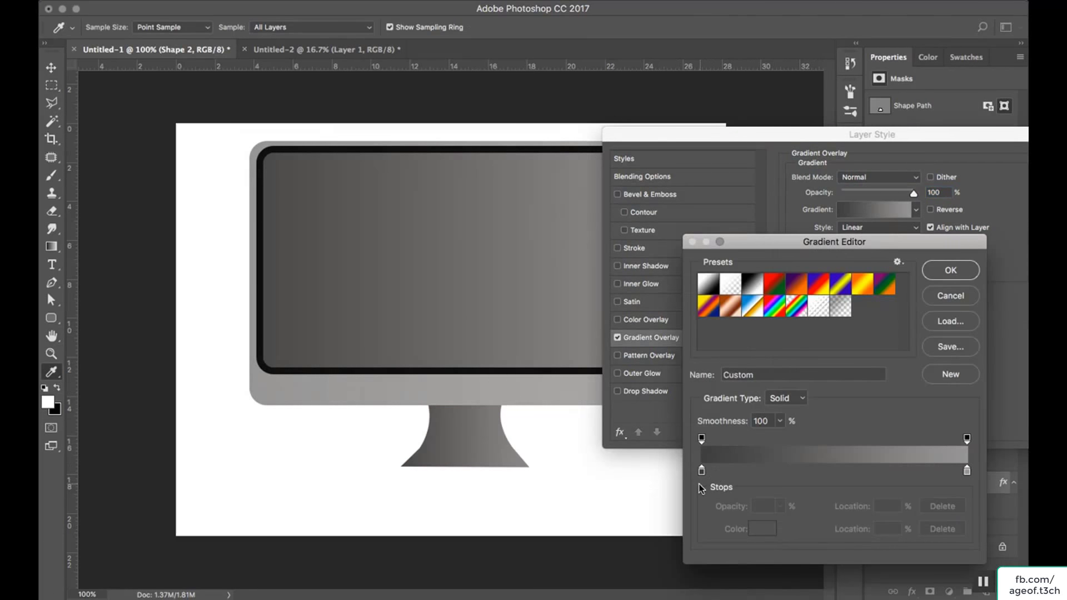
left_click(951, 296)
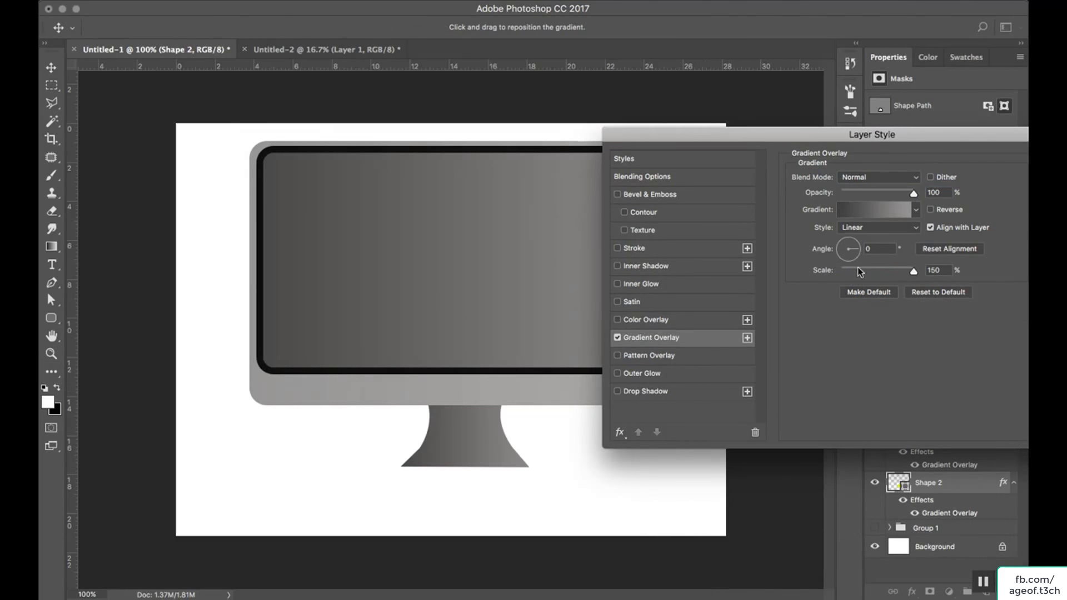
left_click(874, 250)
type("90")
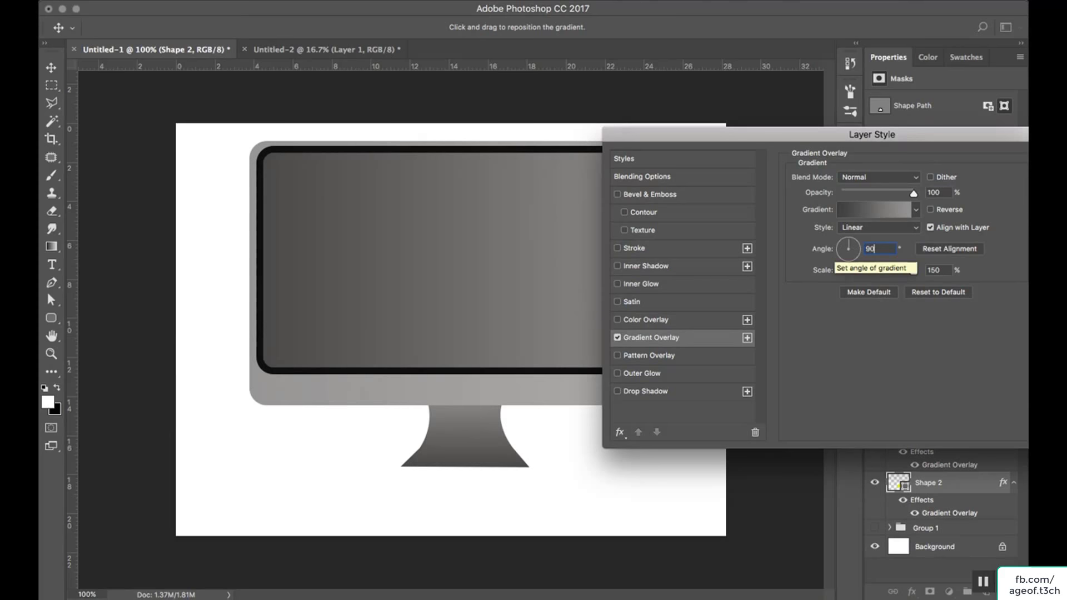
Set the stand gradient's starting stop to #6e6e6e and add a darker #4e4d4d stop at 26%
left_click(886, 214)
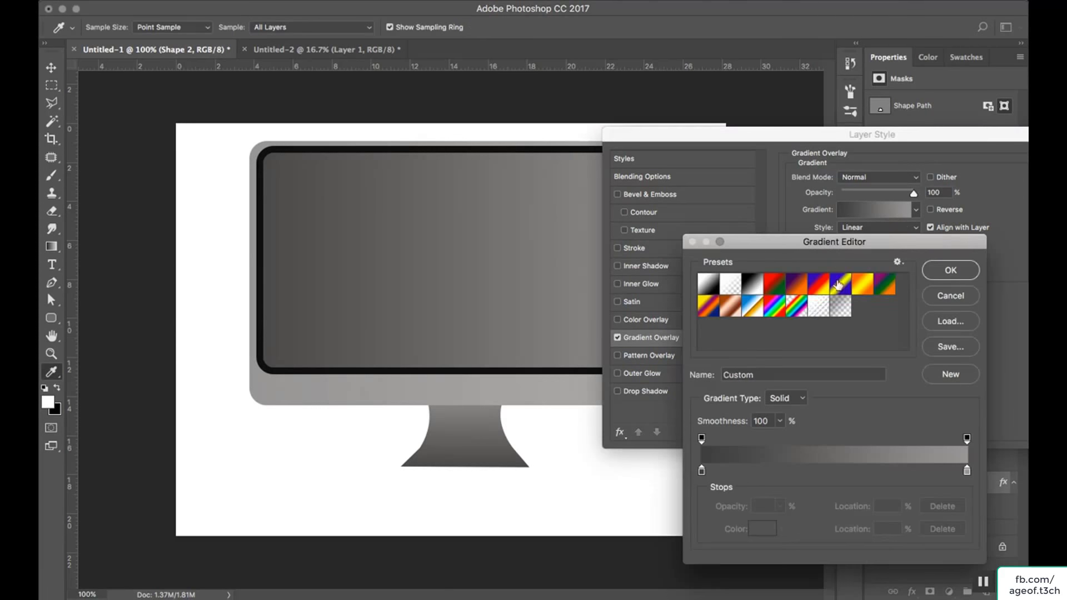
left_click(702, 472)
double_click(702, 472)
left_click_drag(648, 276, 648, 245)
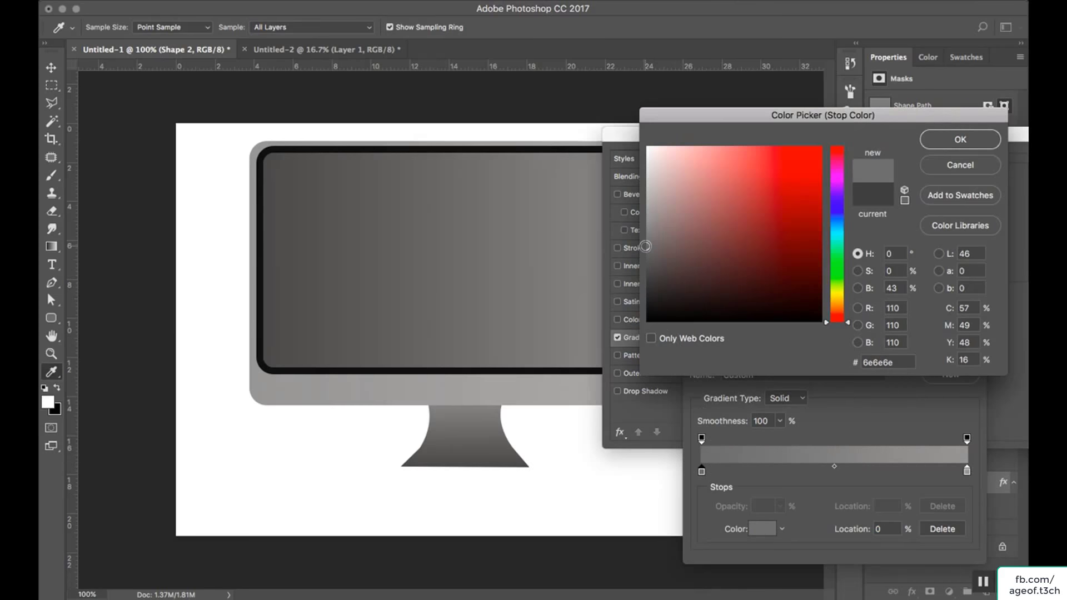
double_click(772, 471)
left_click(650, 284)
left_click_drag(650, 284, 648, 267)
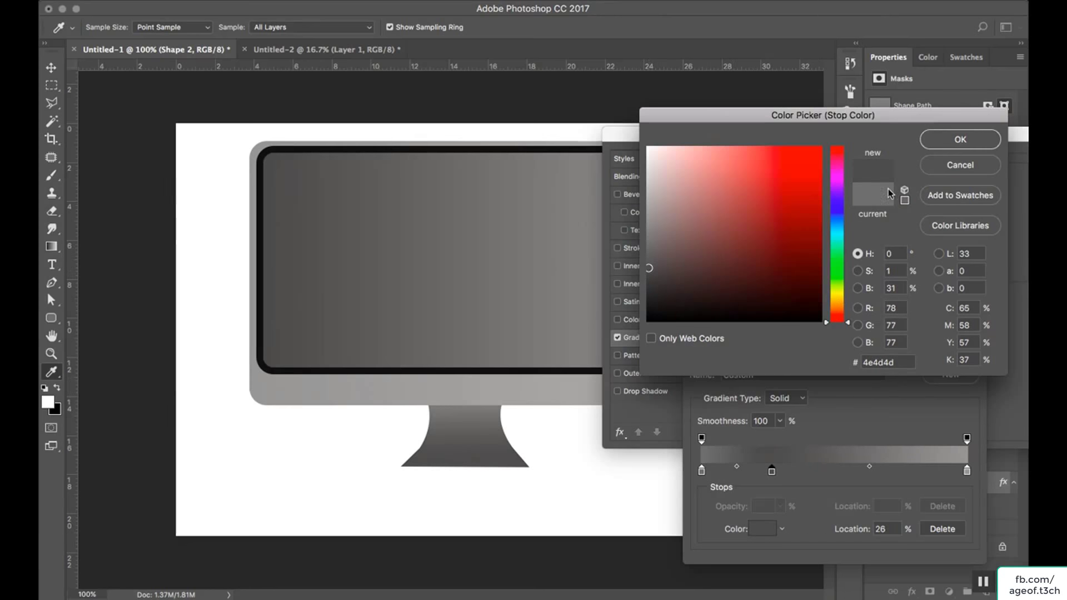
left_click(955, 148)
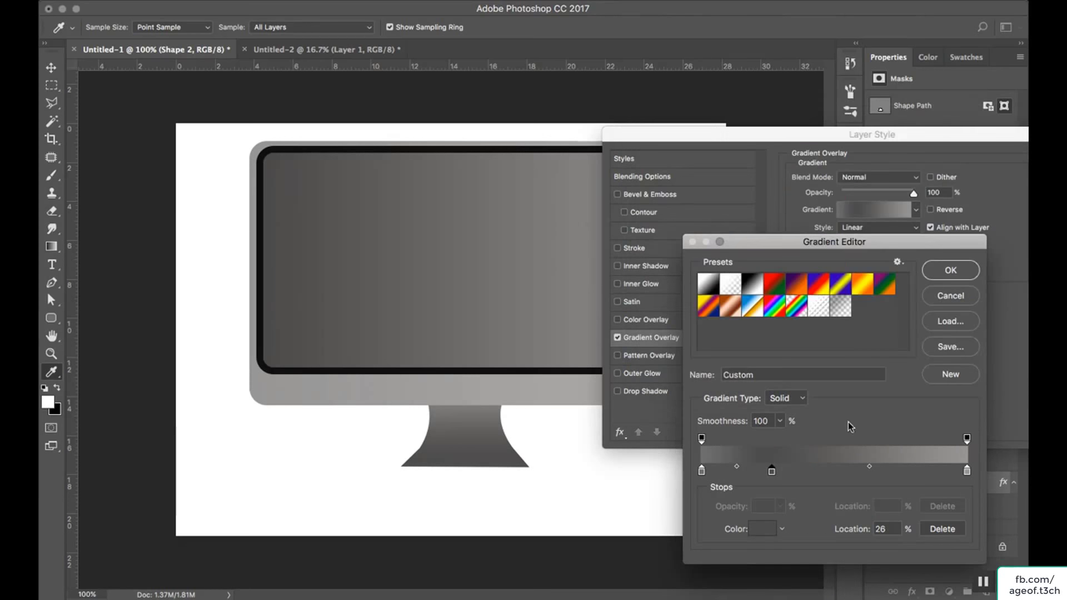
Add a light grey stop at 63% to the stand gradient and set the end stop to #575757
left_click(870, 472)
double_click(868, 471)
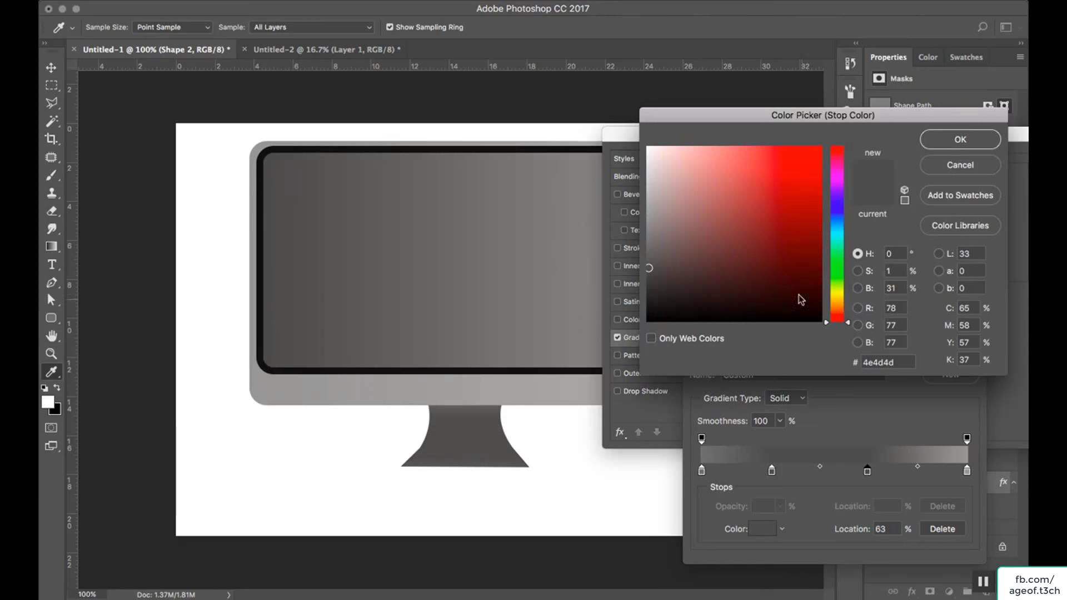
left_click_drag(656, 182, 647, 178)
left_click(961, 139)
double_click(968, 472)
left_click_drag(653, 244, 641, 263)
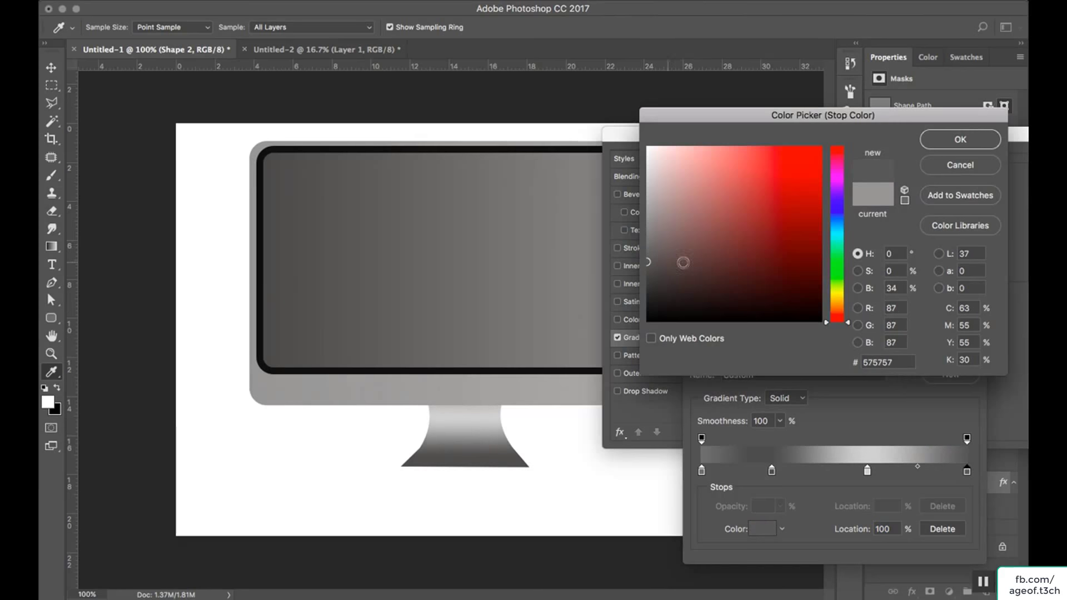
left_click(960, 139)
Move the dark stop to 20% and the light stop near the gradient's middle, and shift the first midpoint to 68%
left_click_drag(867, 471, 839, 477)
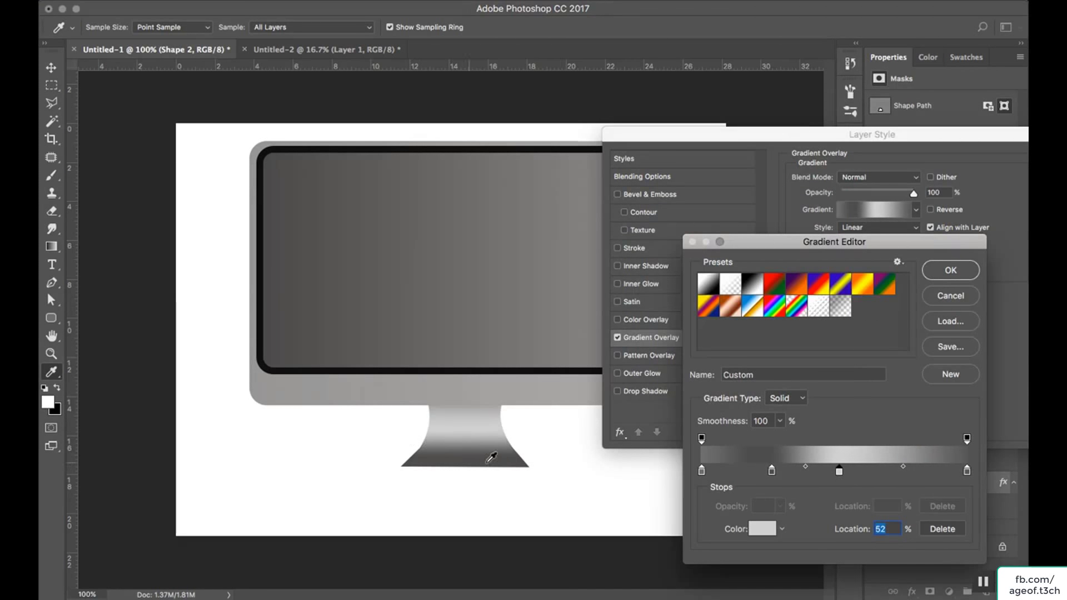
left_click_drag(771, 471, 756, 473)
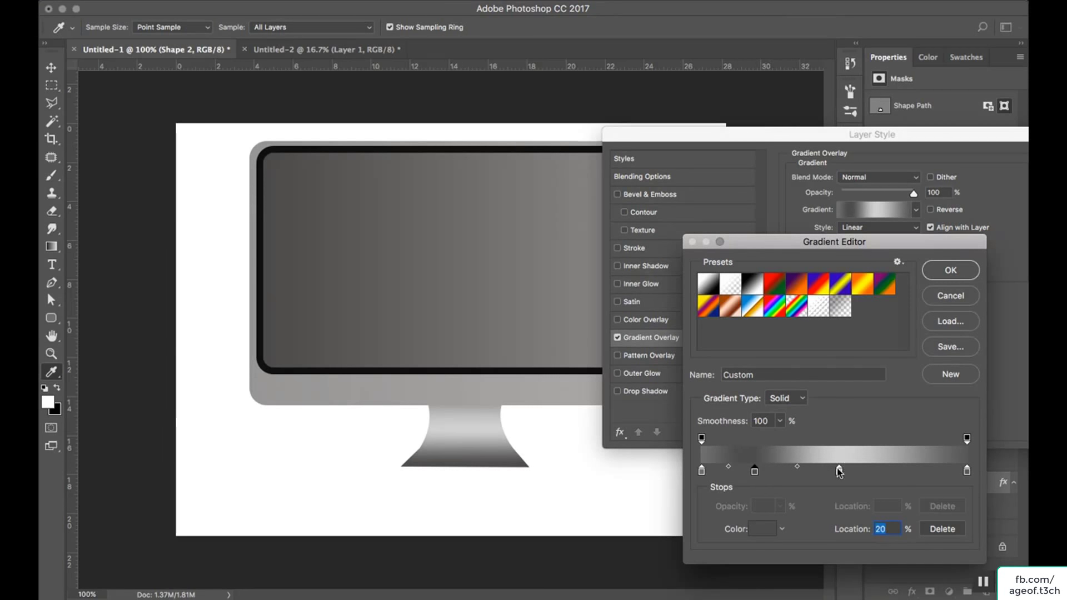
left_click_drag(840, 473, 829, 475)
left_click(704, 473)
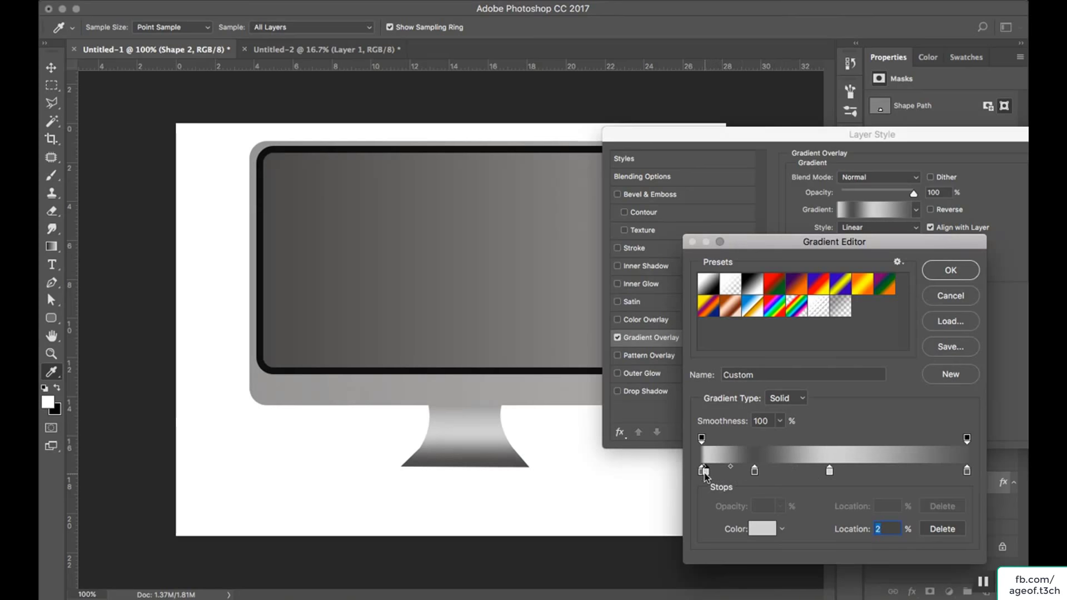
left_click_drag(705, 472, 705, 492)
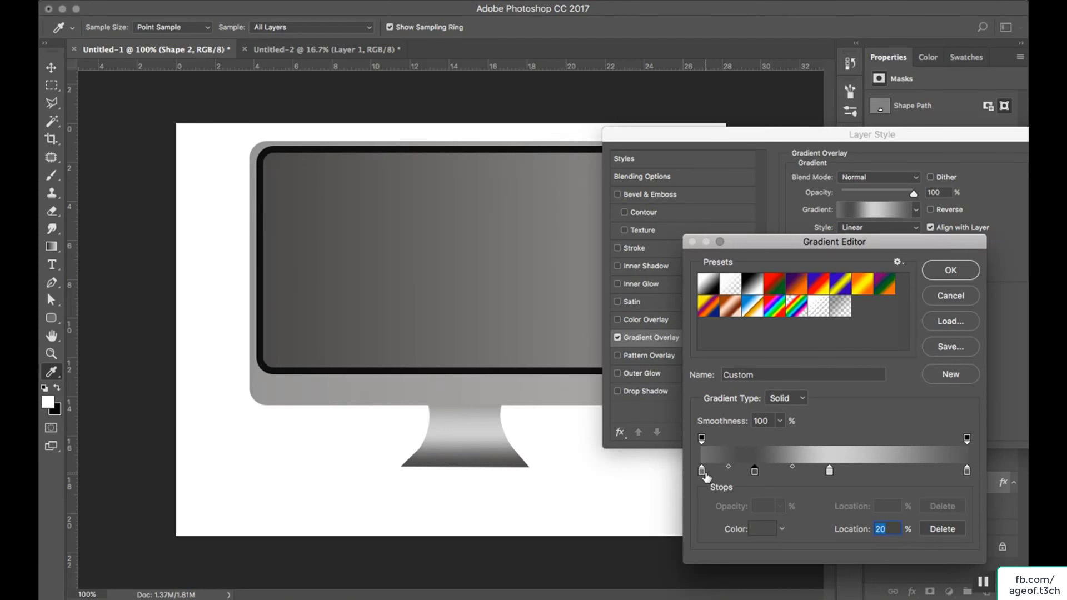
left_click(702, 472)
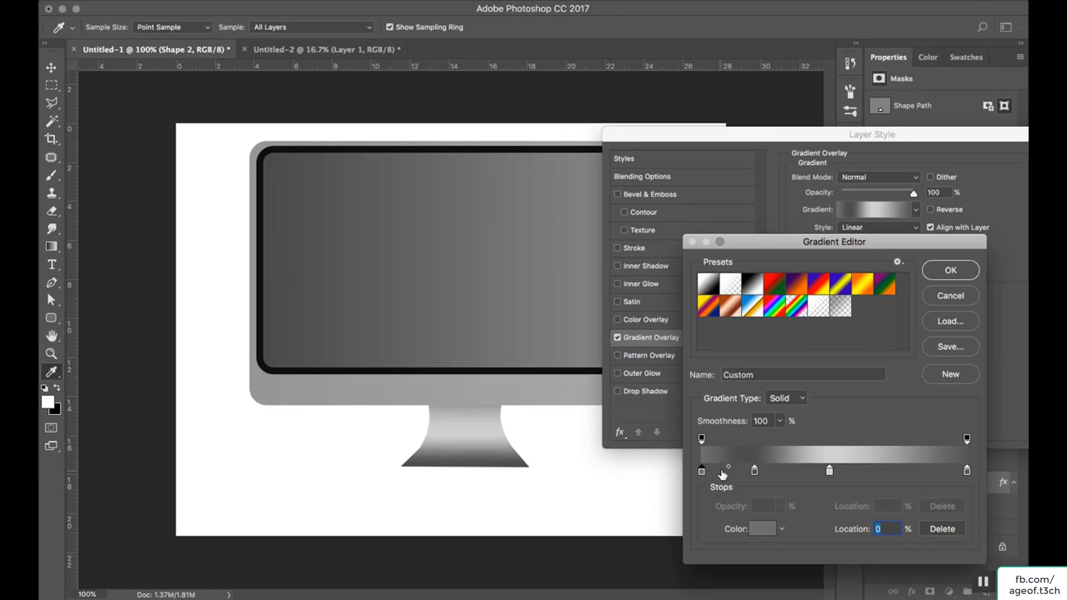
left_click_drag(728, 467, 739, 469)
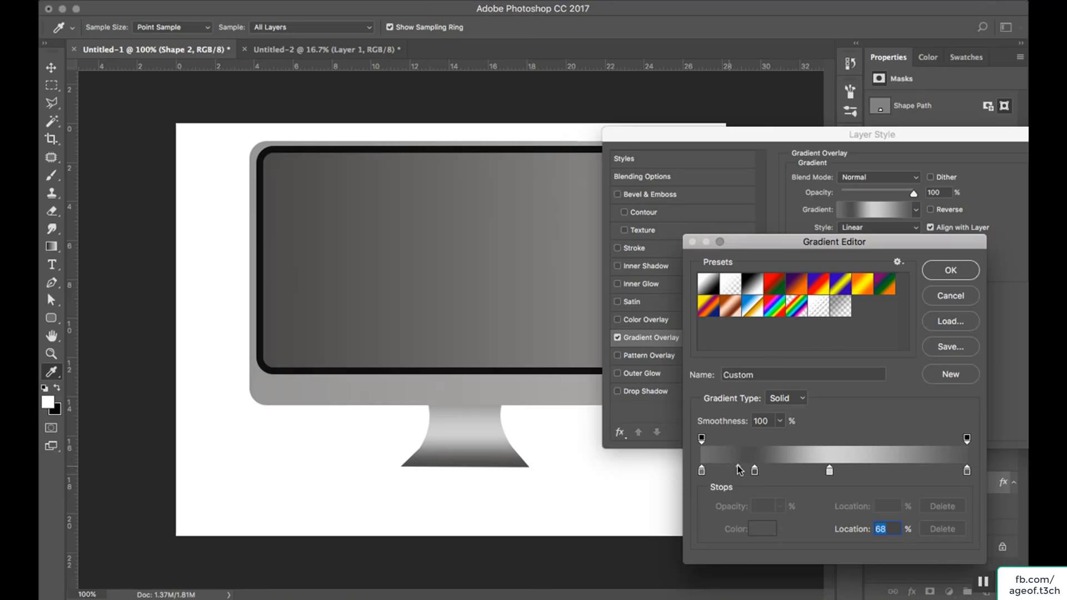
Lighten the stand gradient's starting stop to #a3a2a2
double_click(701, 472)
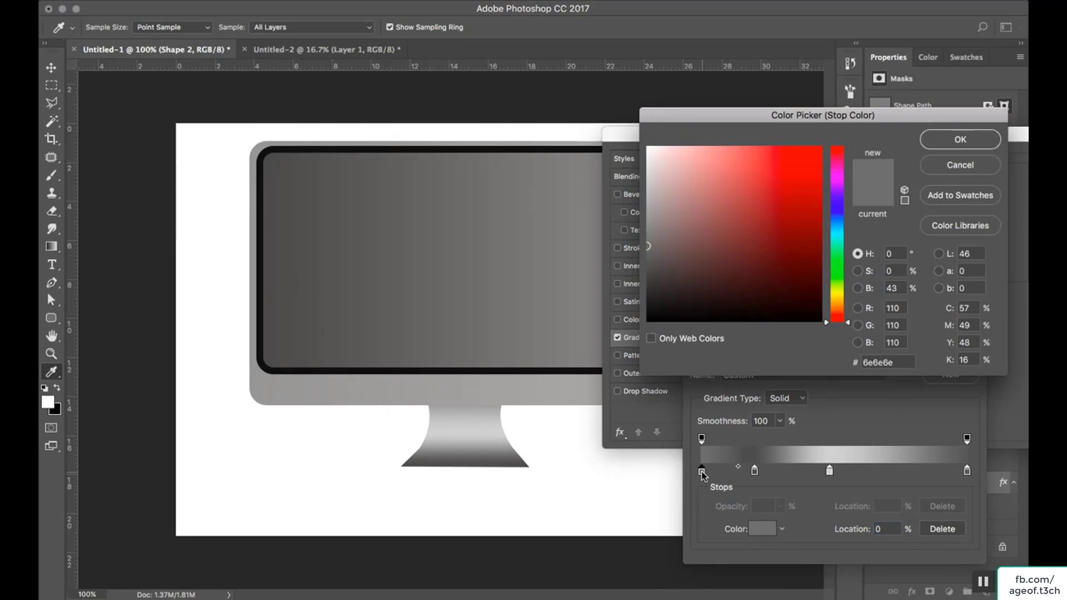
left_click(648, 226)
left_click_drag(648, 226, 648, 210)
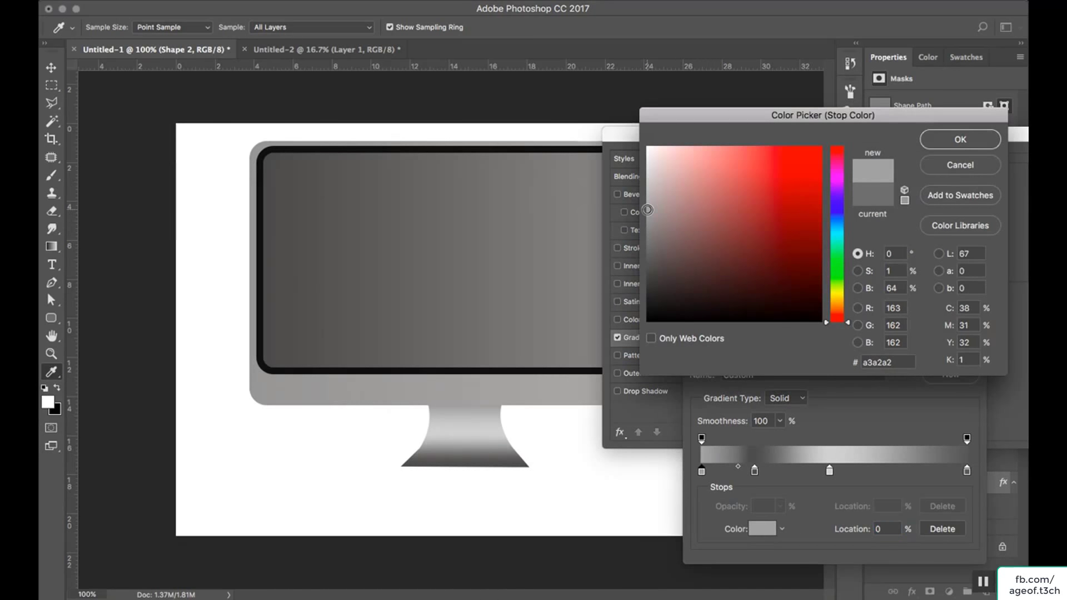
left_click(961, 139)
Move the dark stop to 24%, lighten it to a mid grey, and apply the gradient overlay to the stand
left_click(765, 471)
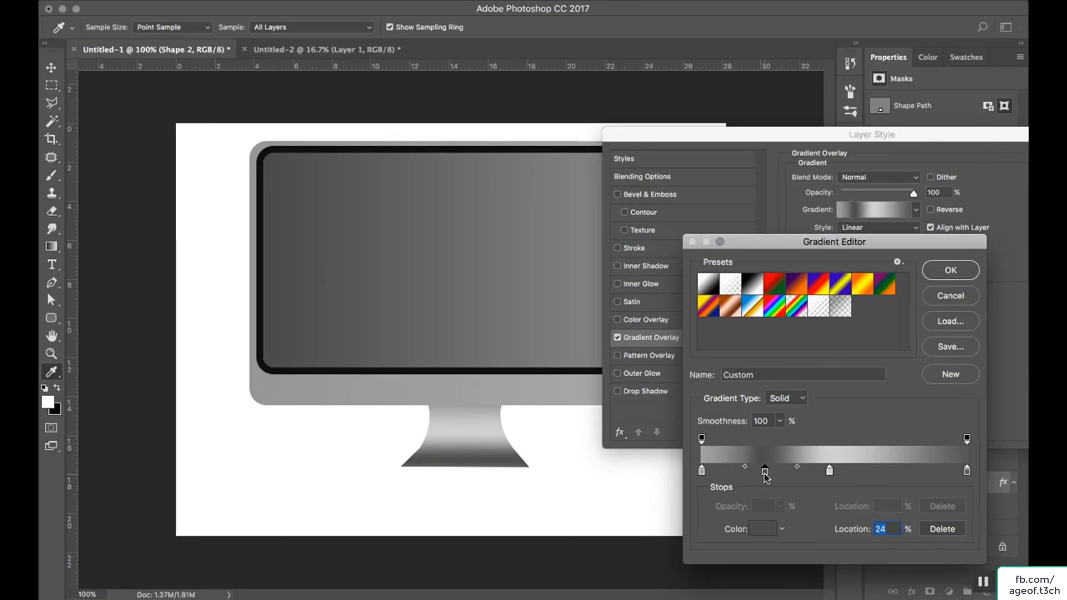
double_click(765, 474)
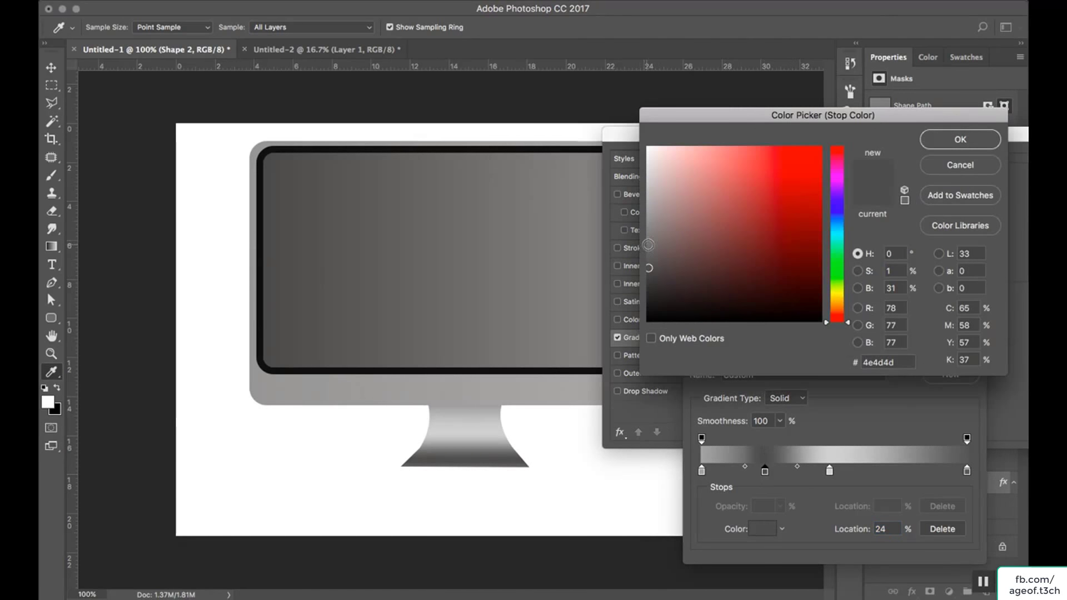
left_click(652, 246)
left_click(944, 143)
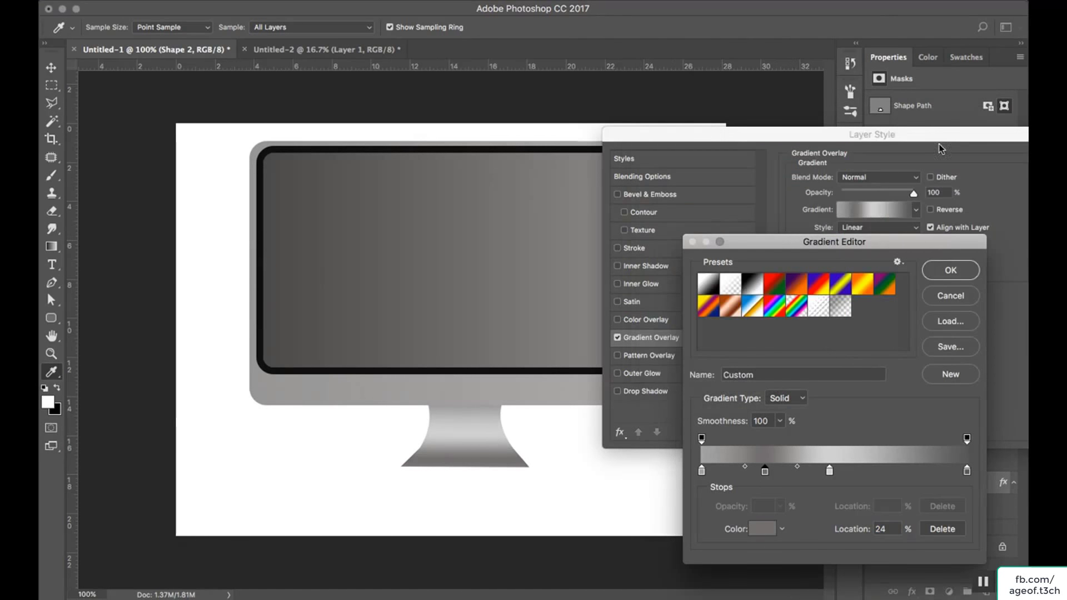
left_click(944, 275)
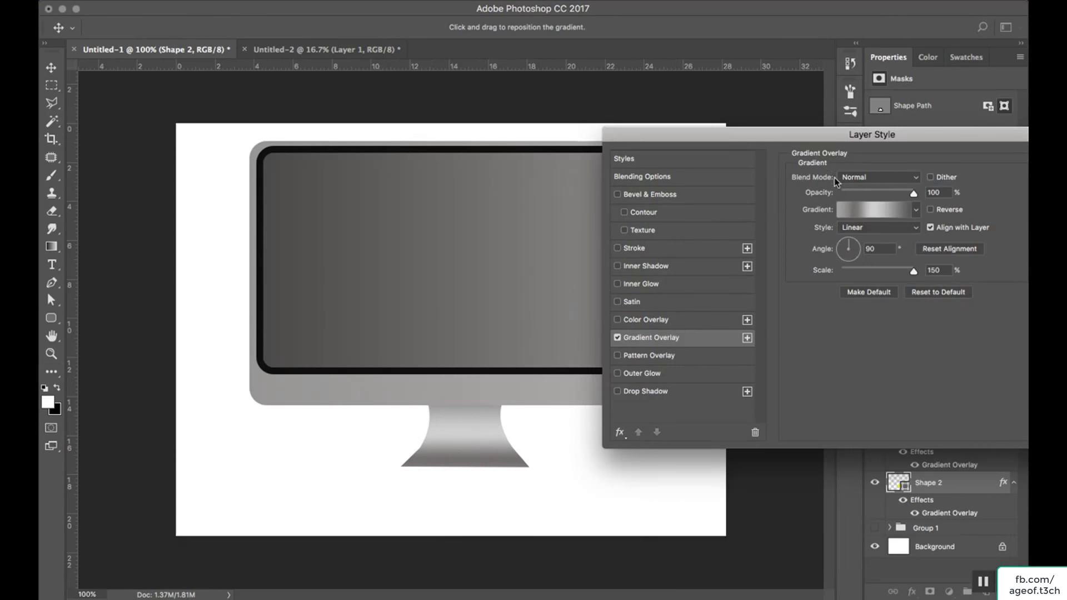
left_click_drag(871, 145, 789, 141)
left_click(977, 159)
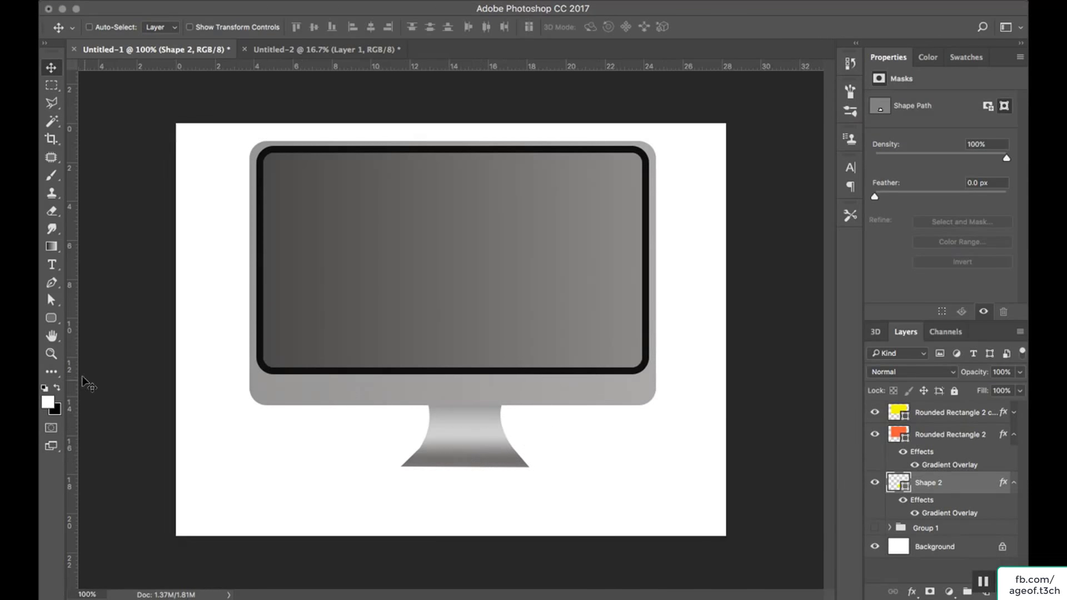
Add an anchor point midway along the stand's bottom edge and pull it slightly down to bow the base
left_click(52, 300)
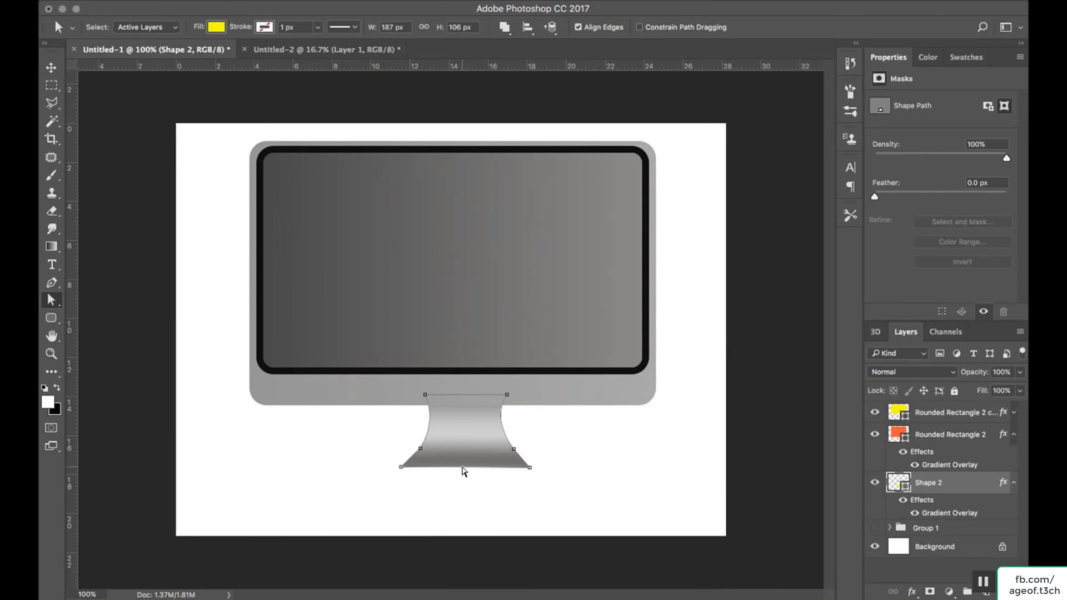
right_click(465, 471)
left_click(467, 474)
left_click_drag(463, 468, 464, 473)
left_click(433, 489)
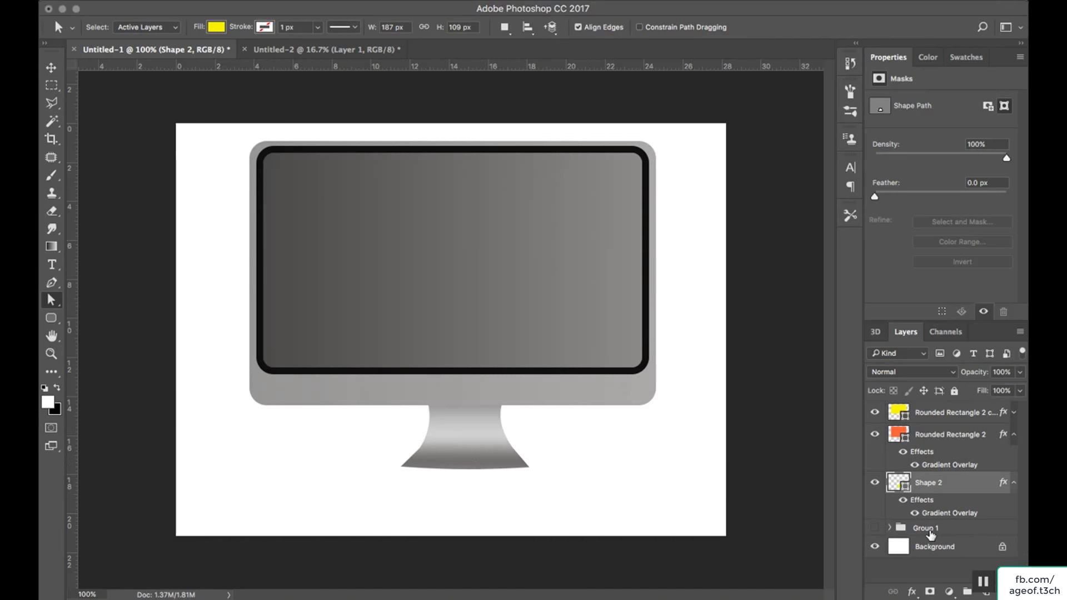
Collapse the layers' effect lists and duplicate Shape 2 seven times with a slight downward offset to thicken the stand's base
left_click(1014, 483)
left_click(1015, 435)
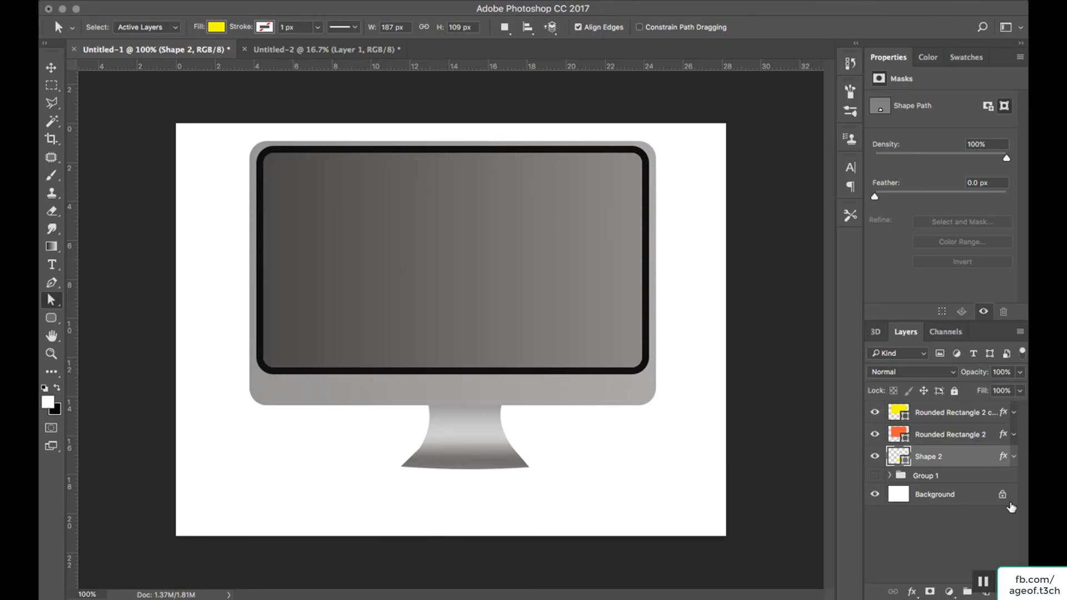
left_click(47, 58)
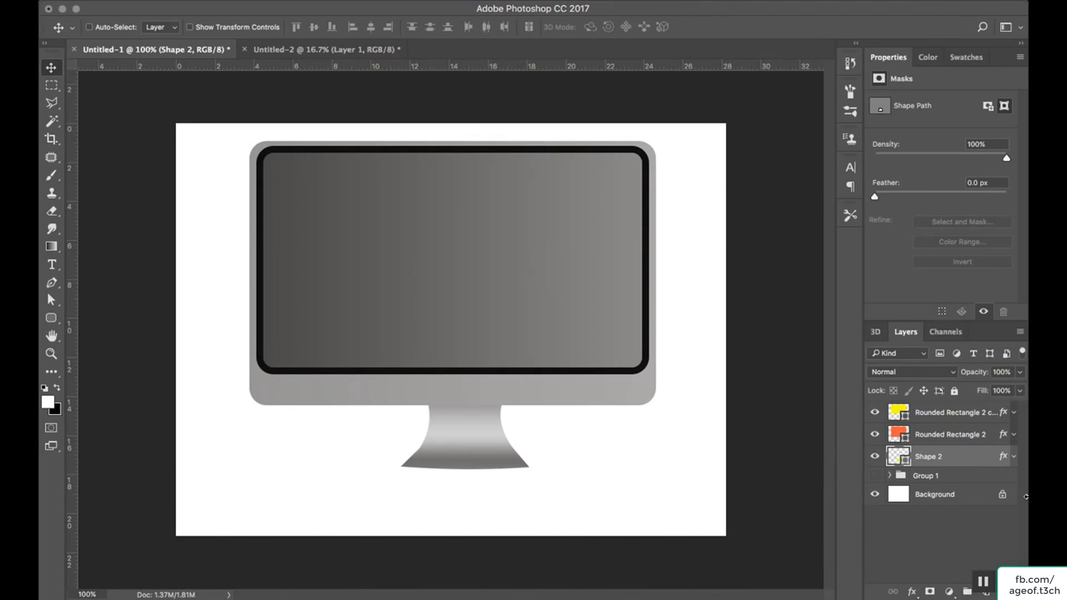
key("ctrl+j")
key("ctrl+j")
key("ctrl+j")
key("ctrl+j")
key("ctrl+j")
key("ctrl+j")
key("ctrl+j")
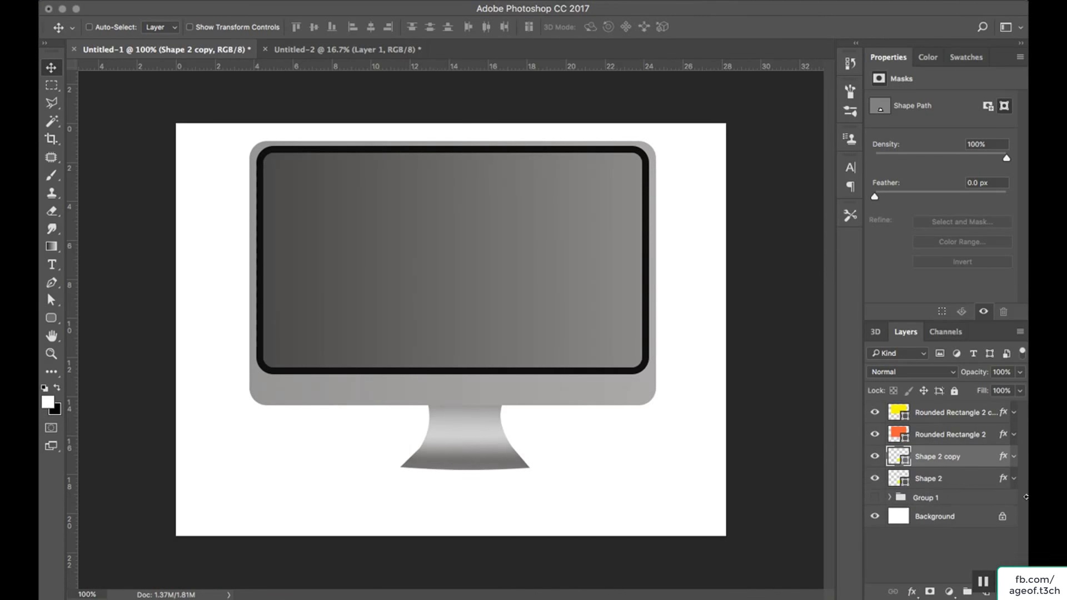
key("Down")
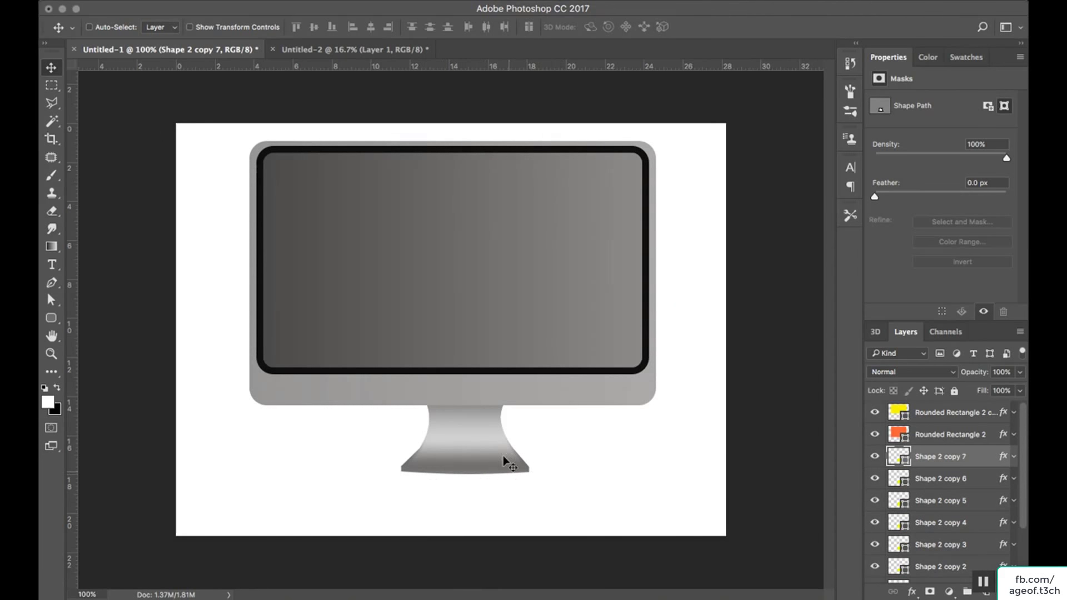
Select the seven Shape 2 copies, leaving out the original Shape 2, and merge them into one layer
scroll(1026, 444, "down", 3)
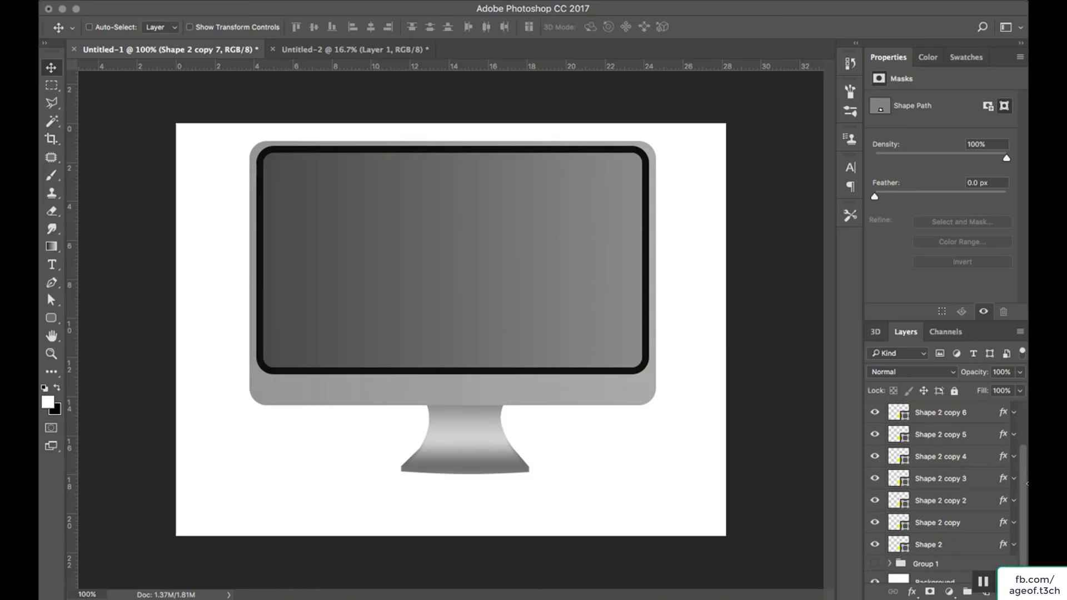
left_click(962, 528, "shift")
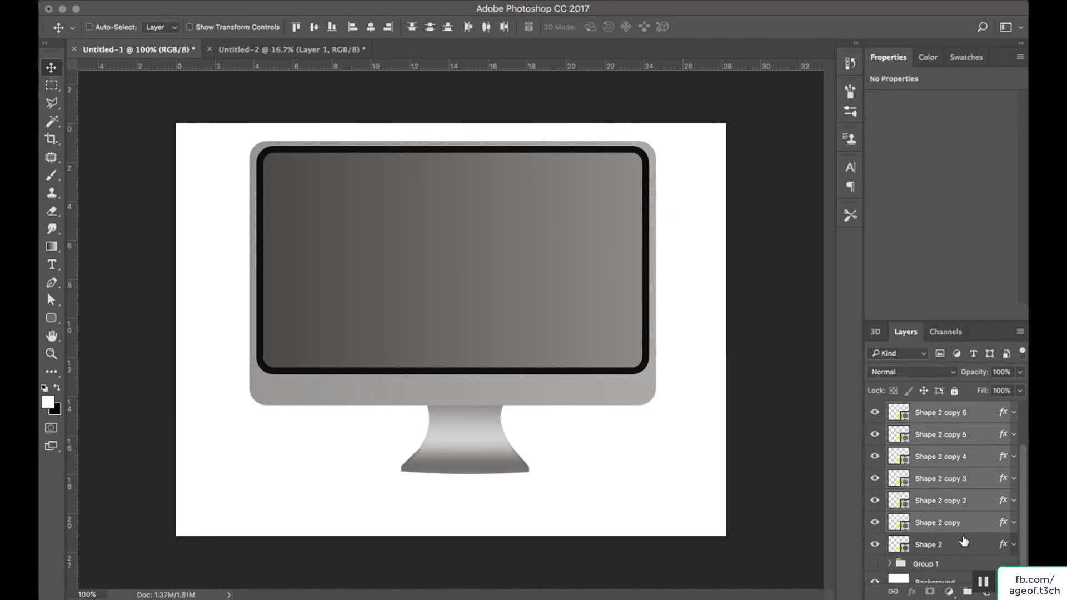
key("super+e")
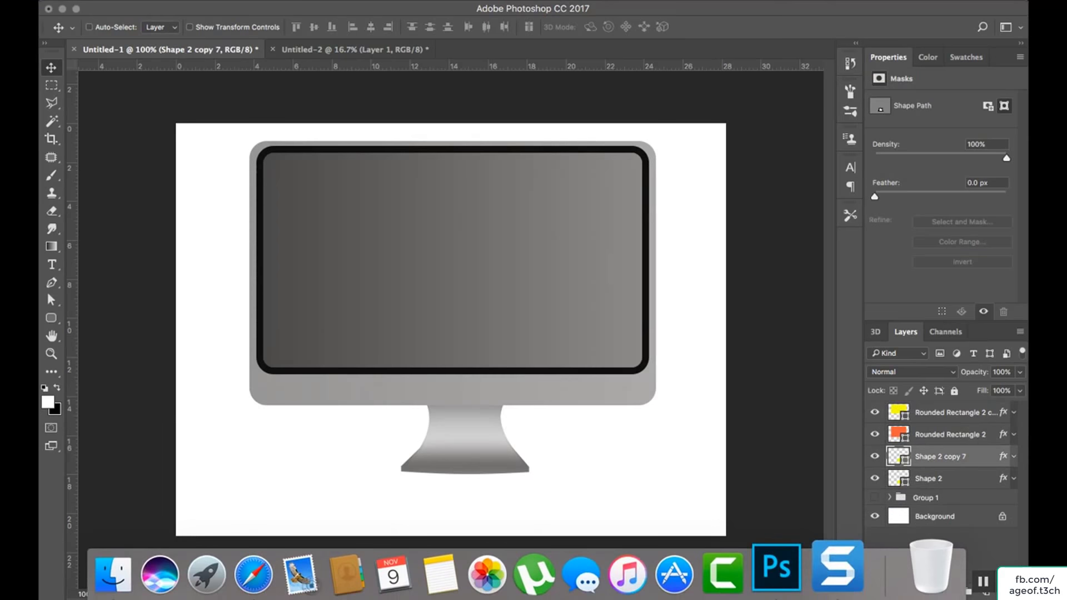
Set the gradient overlay angle of the merged Shape 2 copy 7 to 0° and move its layer below Shape 2
double_click(980, 461)
left_click_drag(504, 112, 816, 88)
left_click(635, 286)
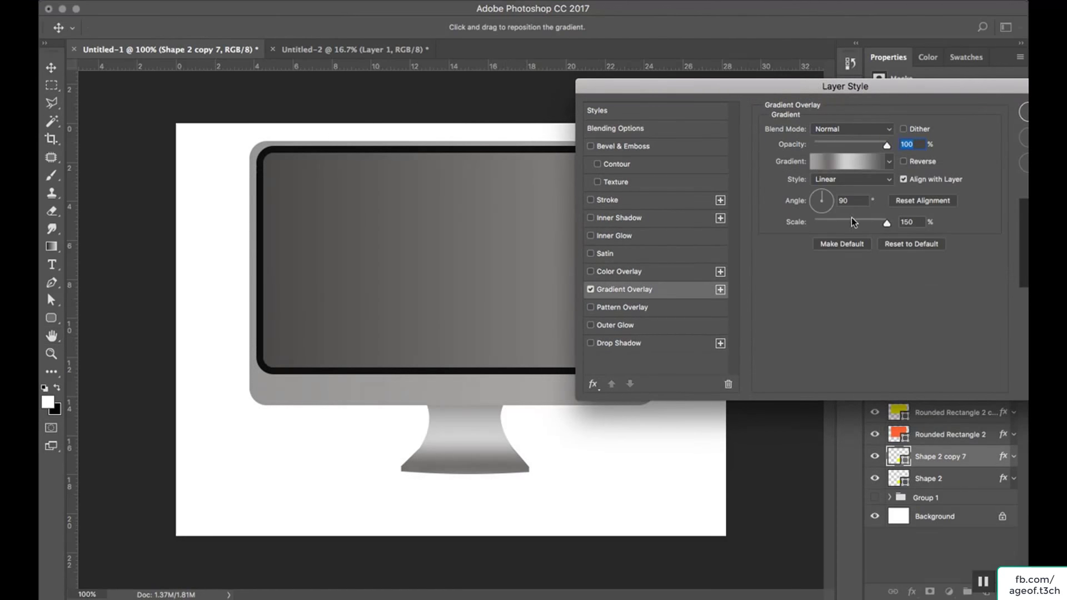
type("0")
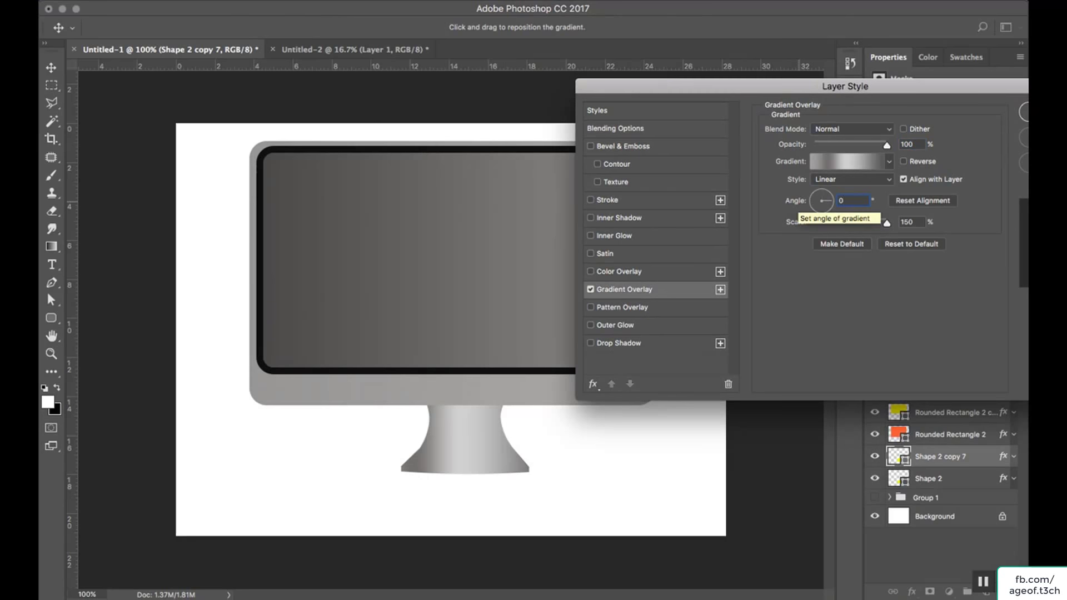
left_click_drag(970, 88, 813, 84)
left_click(905, 103)
left_click_drag(973, 457, 973, 487)
Base the Shape 2 copy 7 gradient overlay on the Foreground to Background preset and add a middle colour stop at 49%
double_click(973, 481)
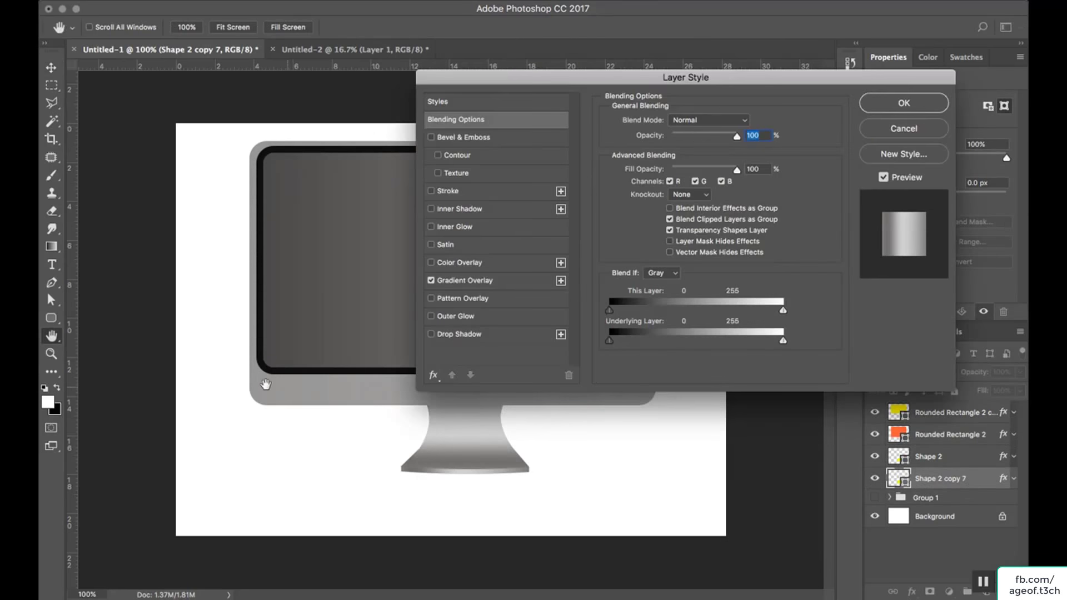
left_click(458, 282)
left_click(688, 155)
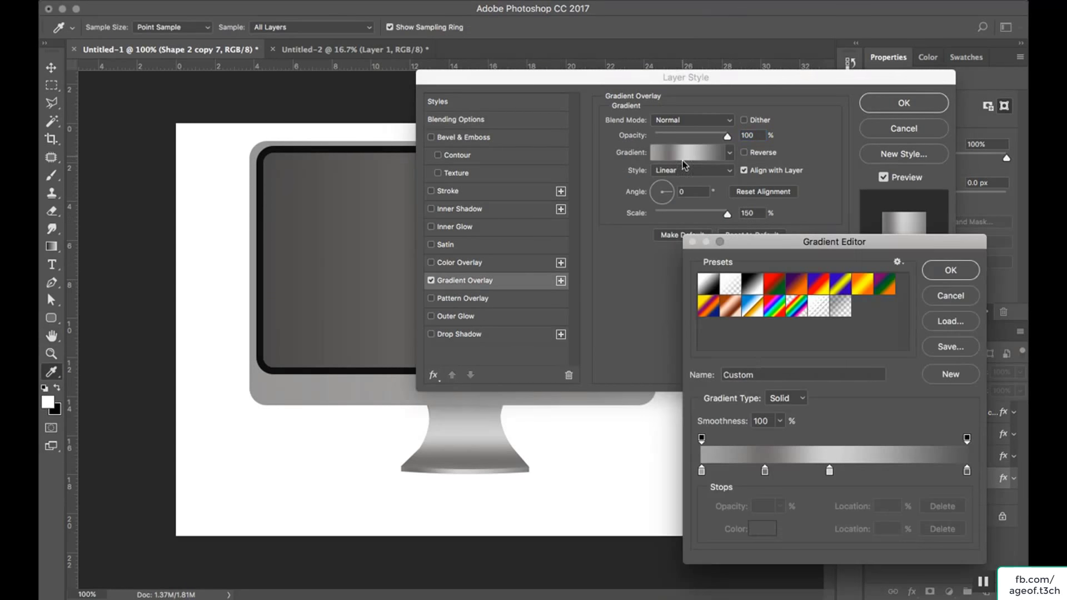
left_click(765, 471)
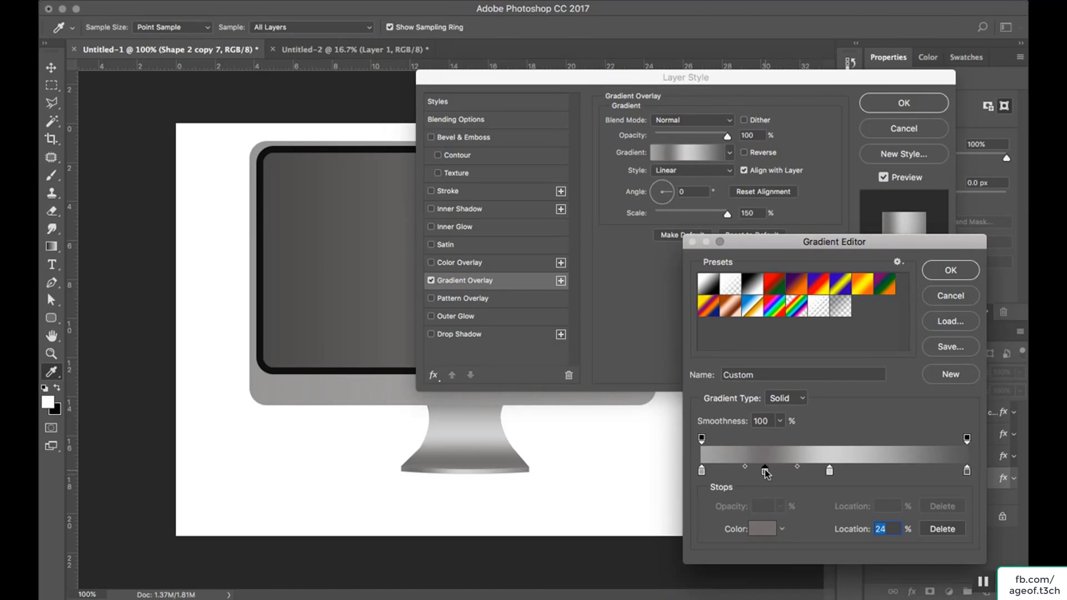
left_click(709, 288)
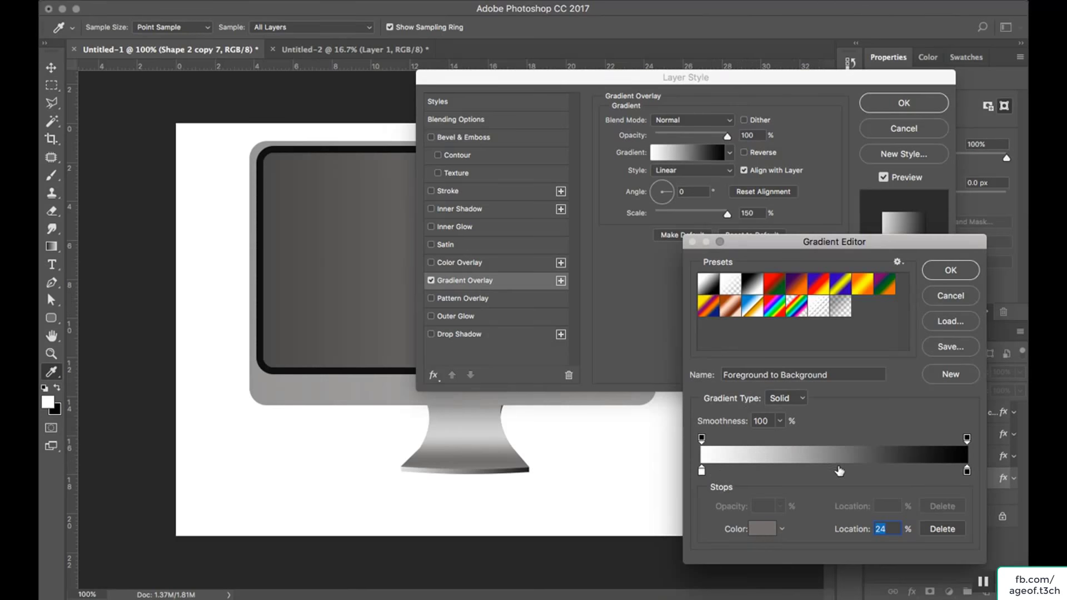
left_click(840, 471)
left_click_drag(838, 472, 831, 472)
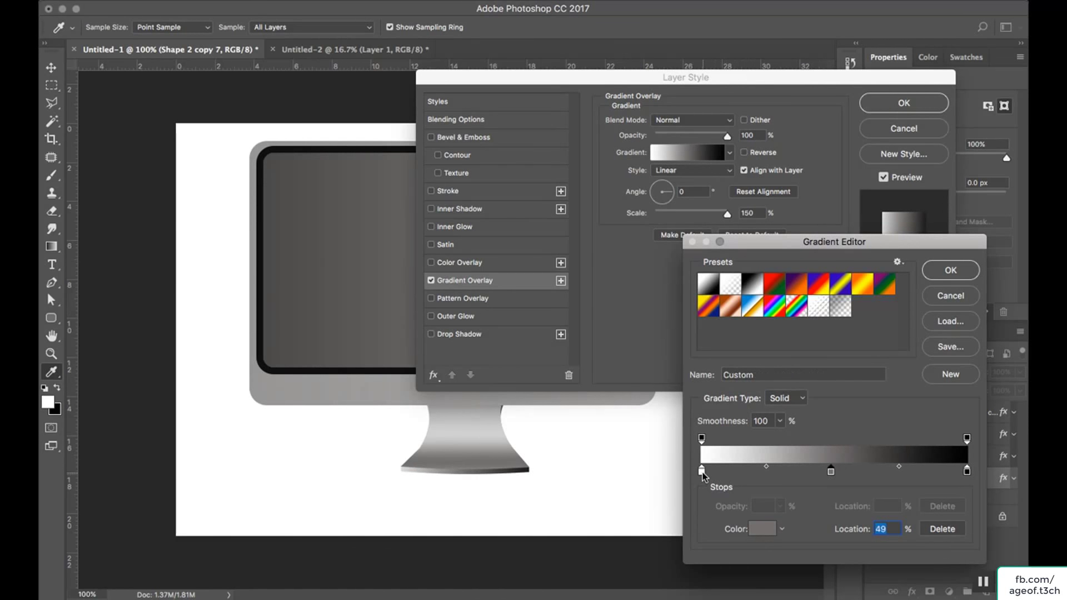
Set the gradient's starting stop to dark grey #565656 and match the end stop by sampling the same grey
double_click(702, 471)
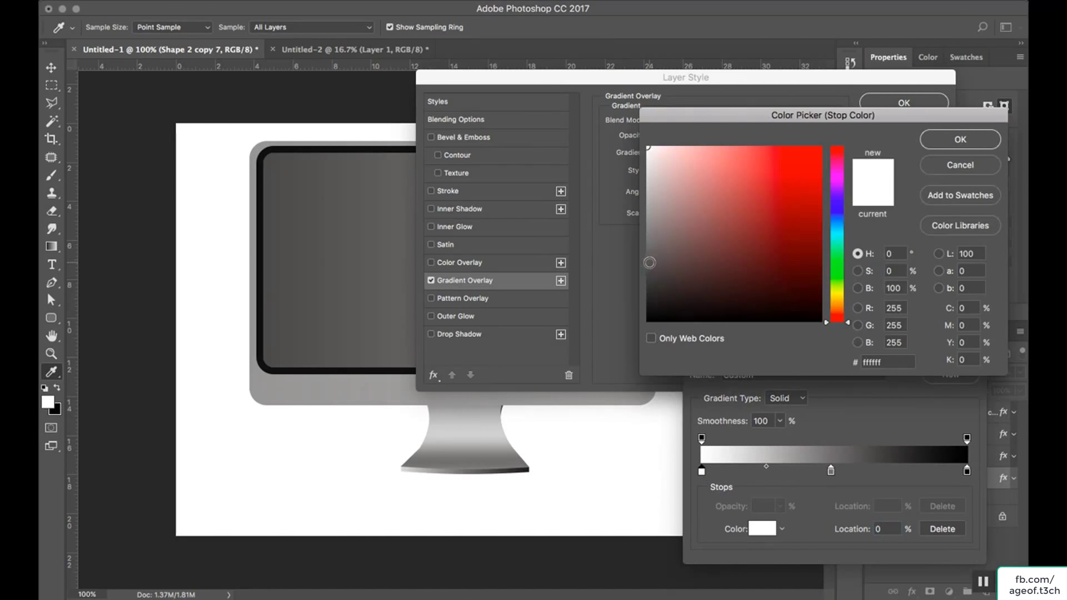
left_click(649, 262)
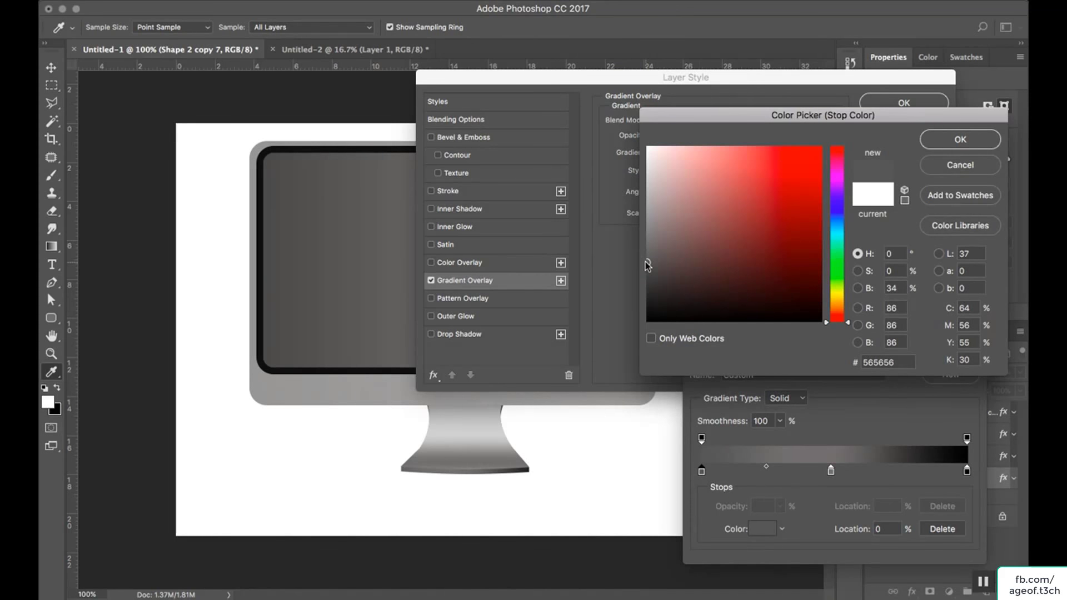
left_click(984, 143)
left_click(968, 471)
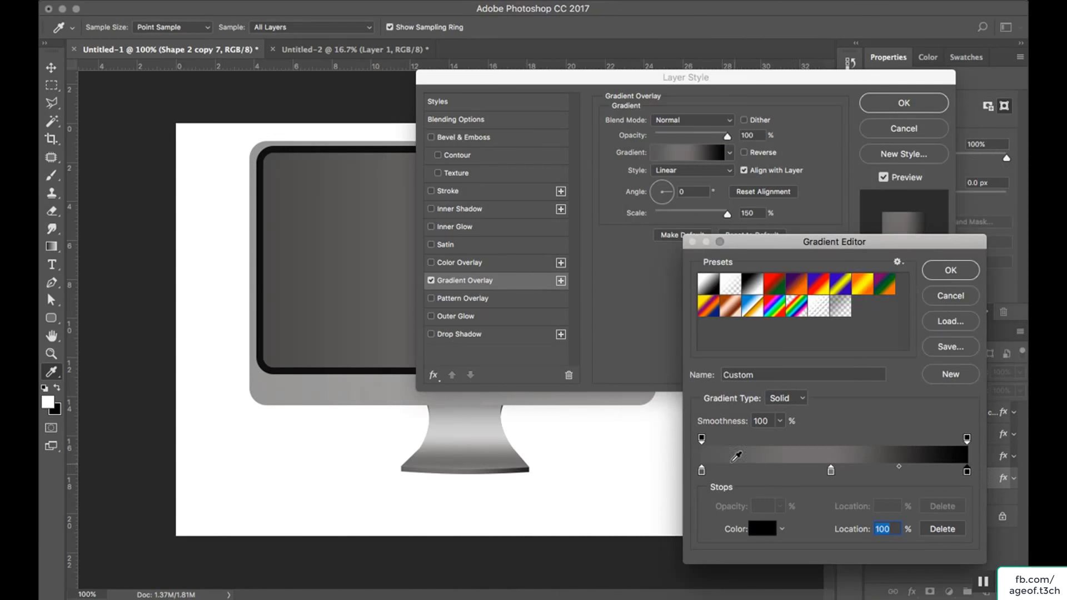
left_click(709, 454)
Set the gradient's 49% stop to light grey #dfdfdf and accept the edited gradient
double_click(831, 471)
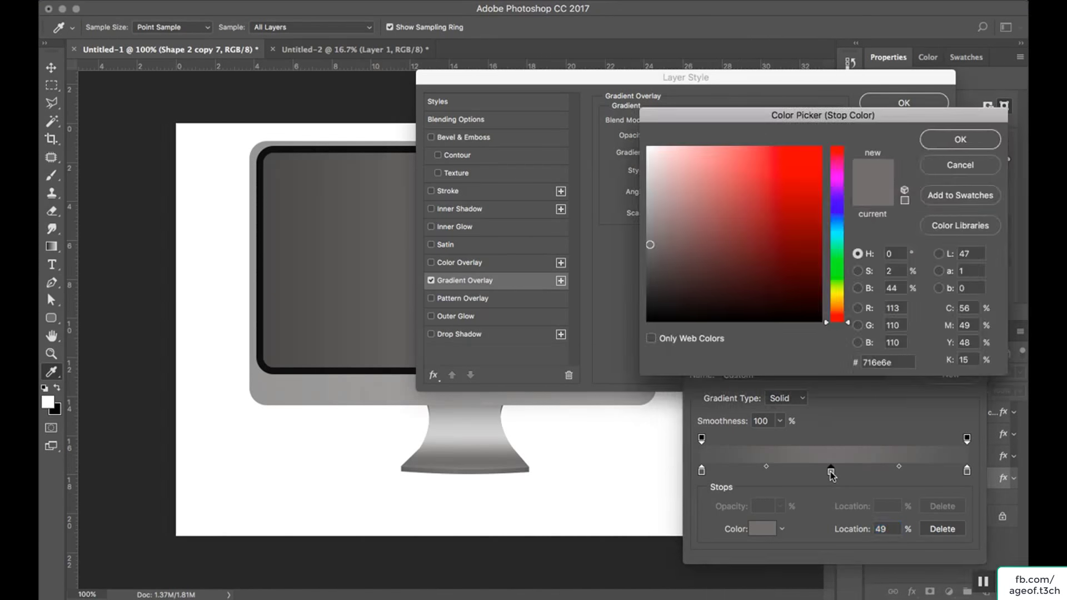
left_click_drag(648, 209, 648, 168)
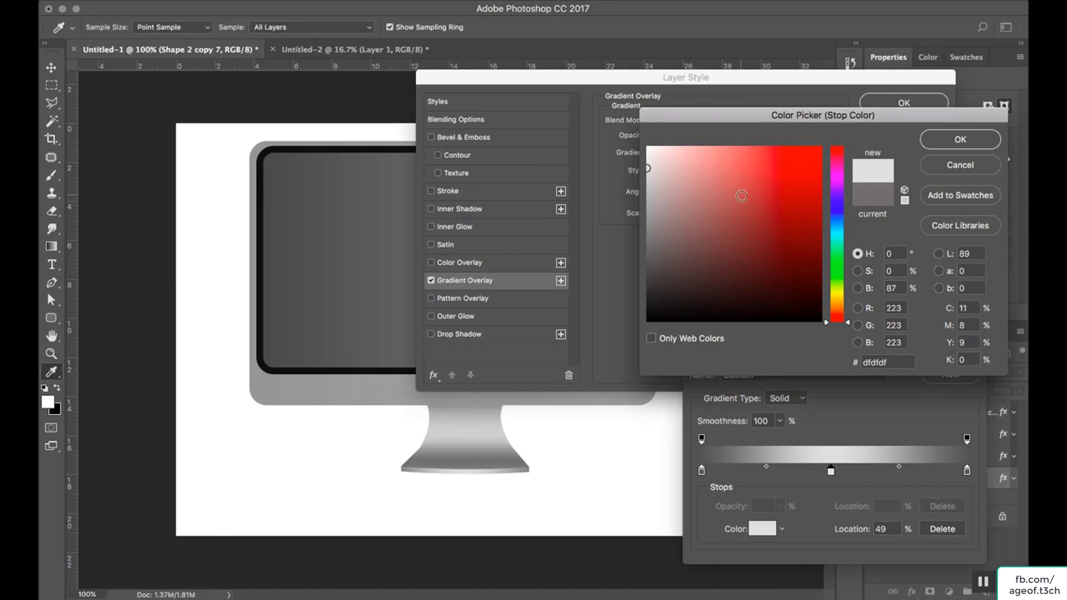
left_click(960, 139)
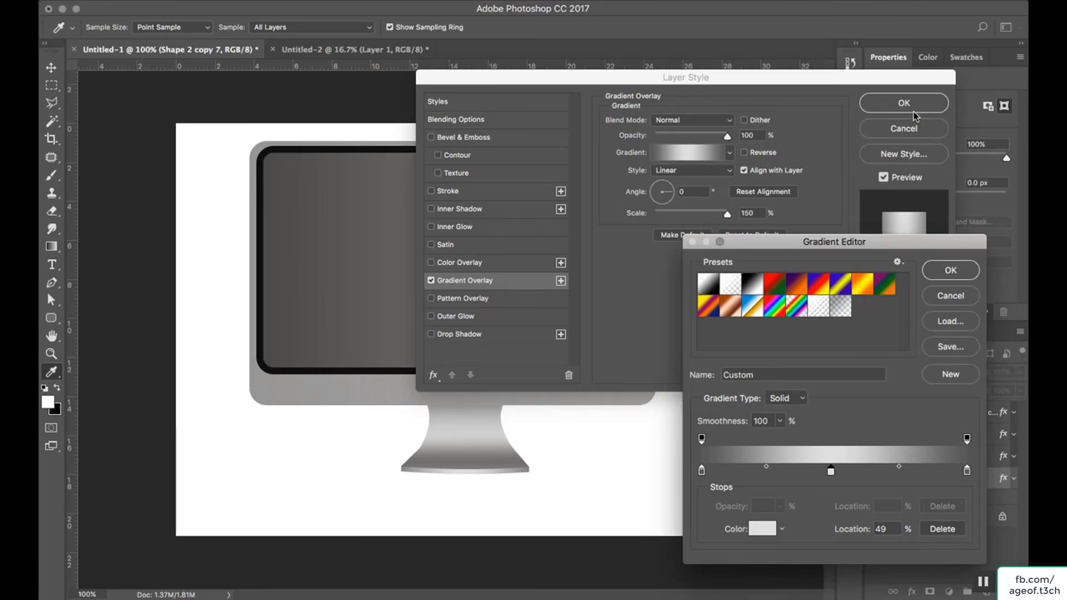
left_click(953, 269)
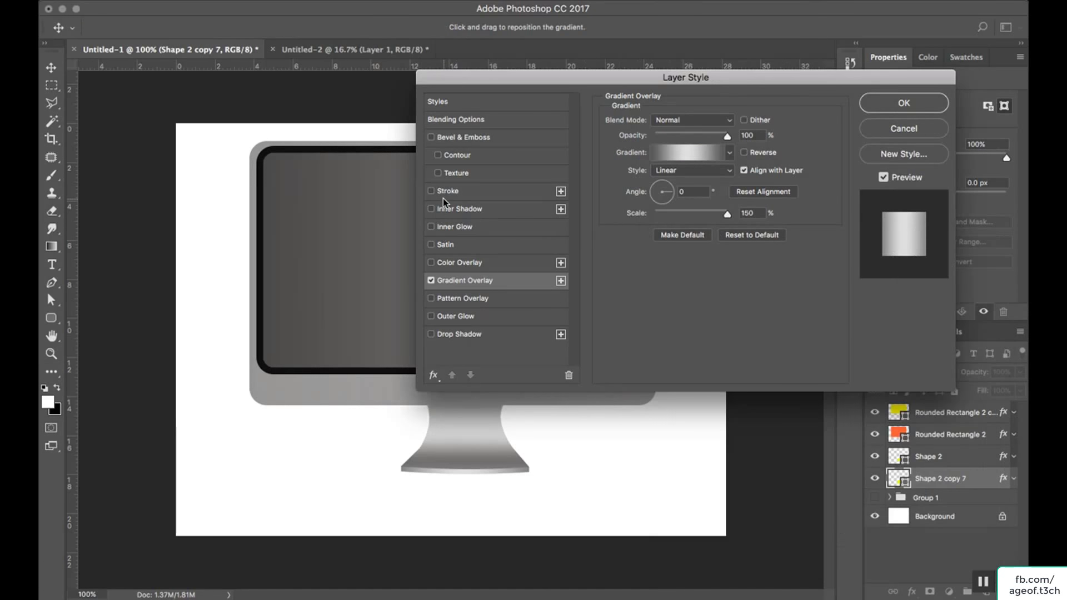
Add a drop shadow to Shape 2 copy 7 and rasterize the layer
left_click(473, 334)
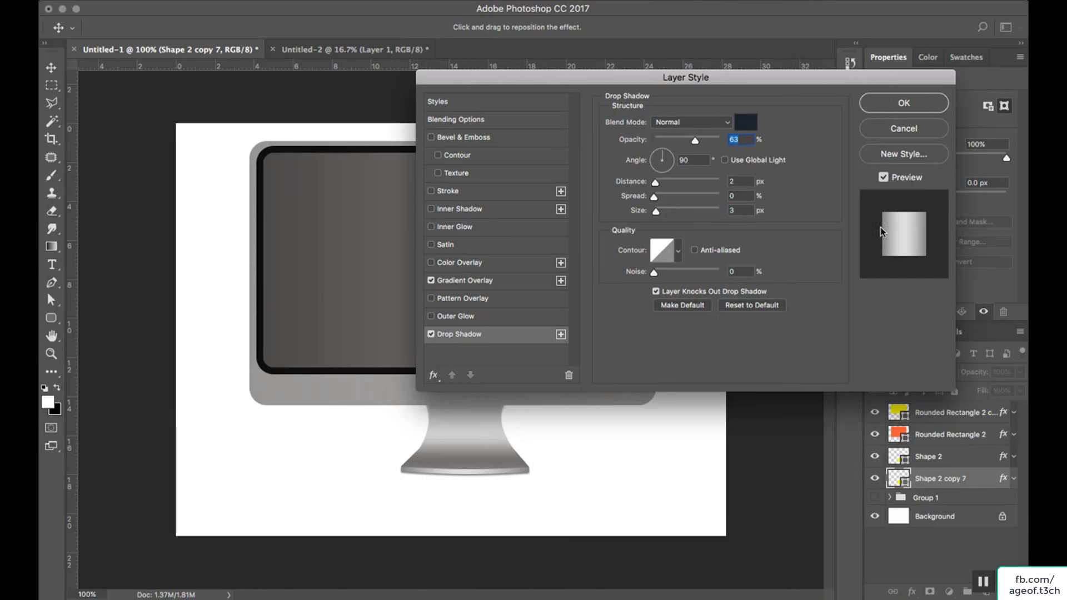
left_click(888, 108)
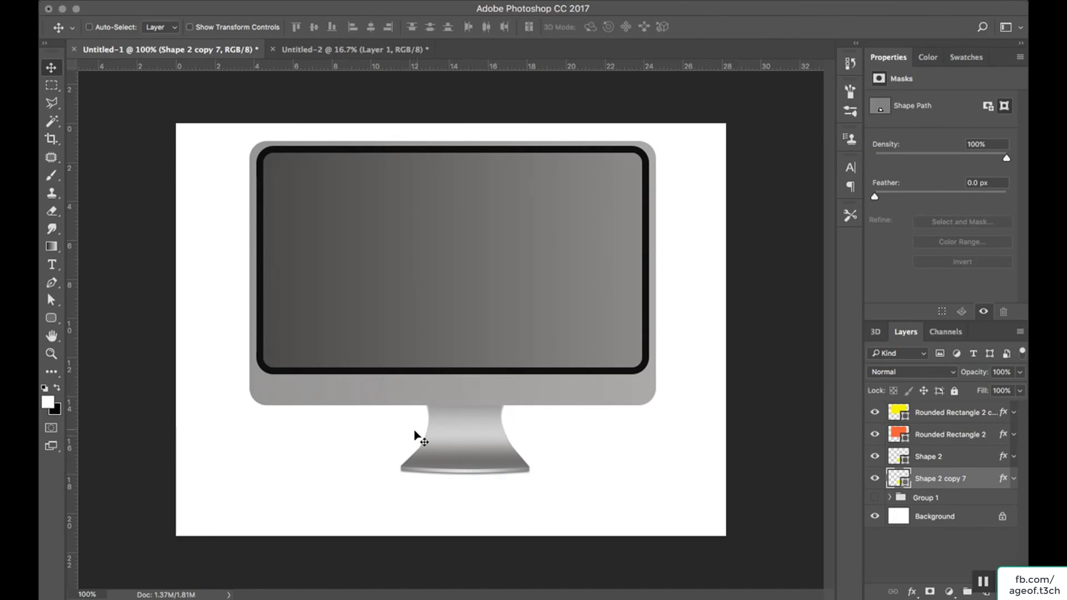
right_click(985, 478)
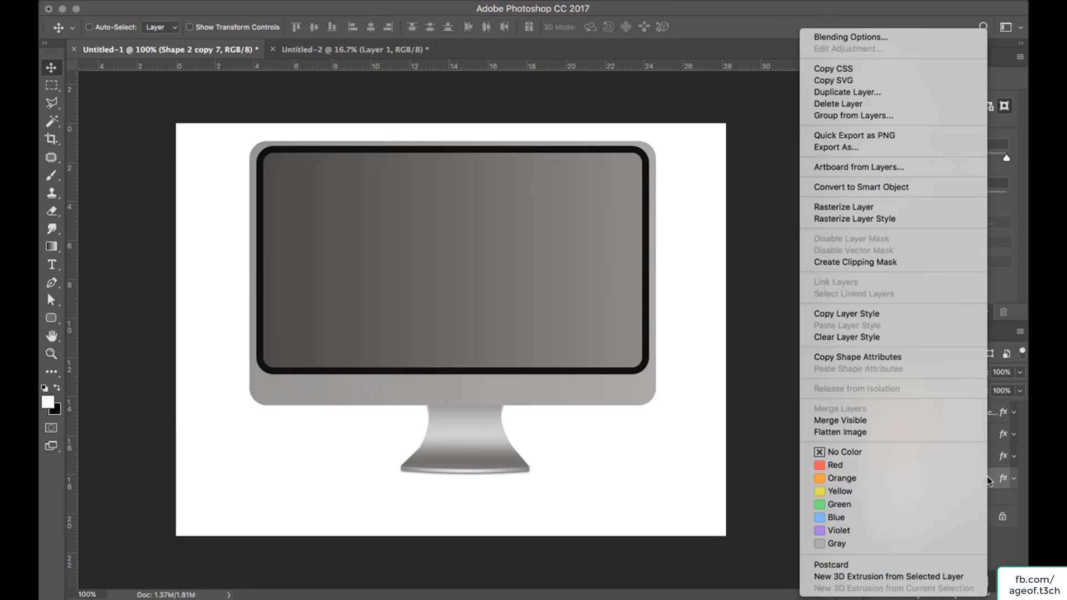
left_click(851, 207)
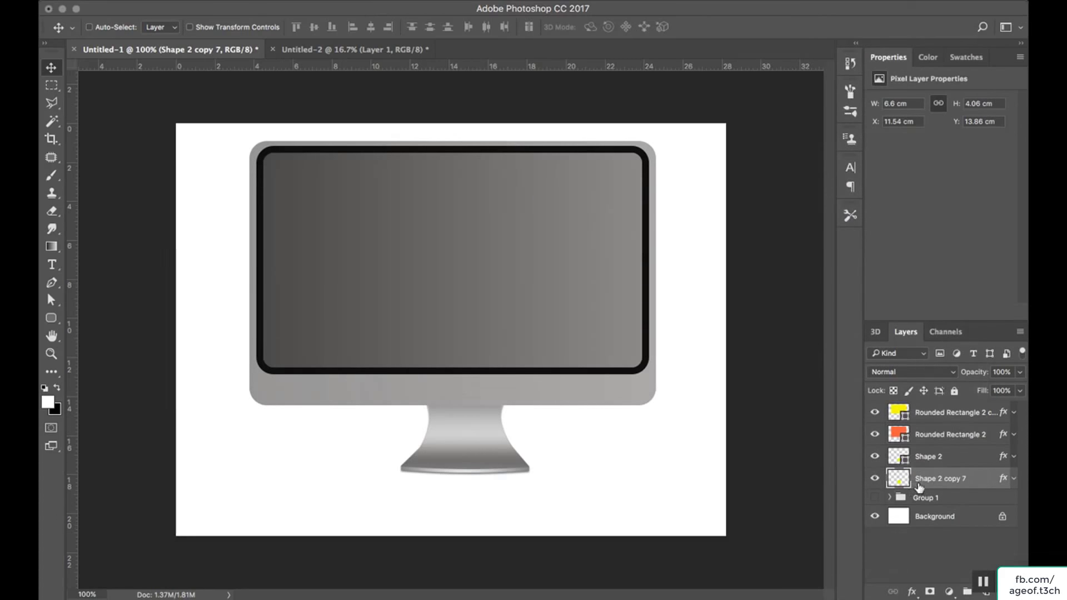
key("e")
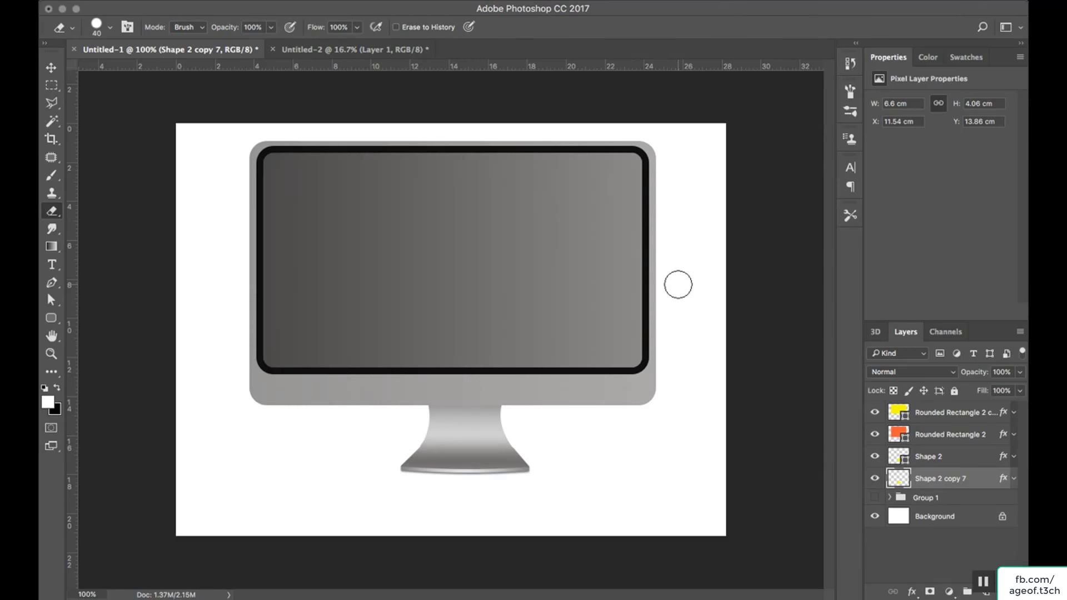
Bring the black Apple logo from Untitled-2 into the monitor document and place its layer above all others
left_click(333, 49)
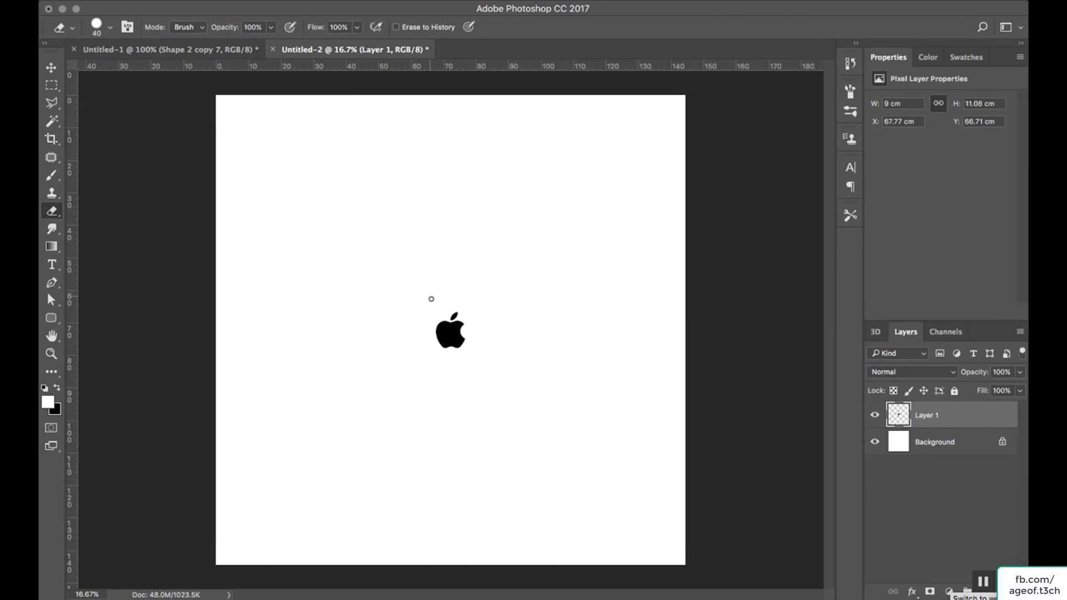
key("v")
mouse_move(448, 329)
left_mouse_down()
mouse_move(199, 55)
mouse_move(279, 176)
left_mouse_up()
left_click_drag(445, 416, 447, 418)
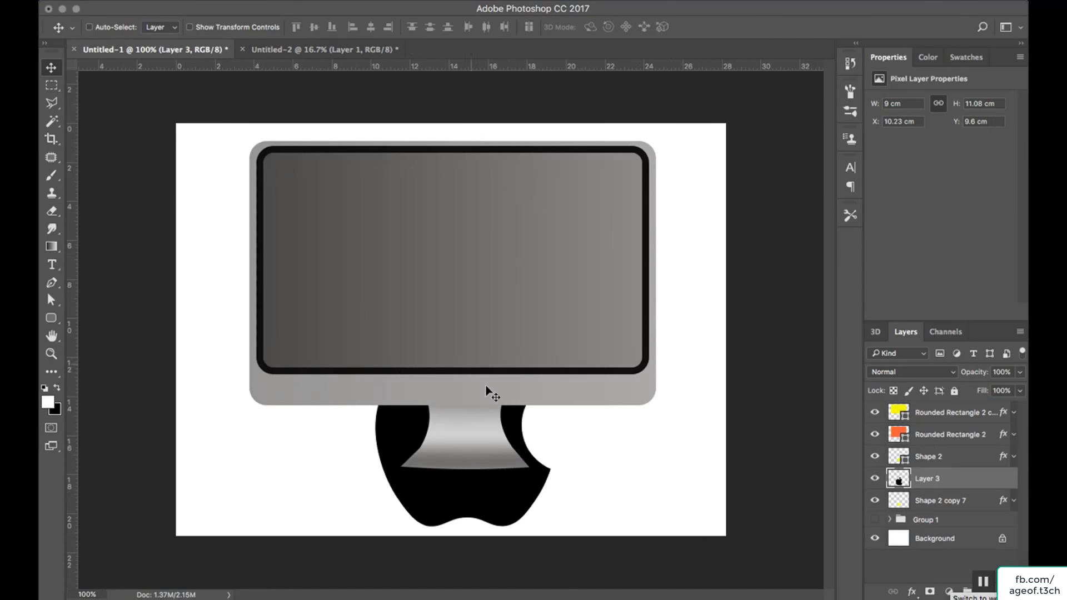
left_click_drag(980, 480, 949, 409)
Scale the Apple logo down to about 1.16 × 1.45 cm and centre it on the monitor's chin below the screen
key("ctrl+t")
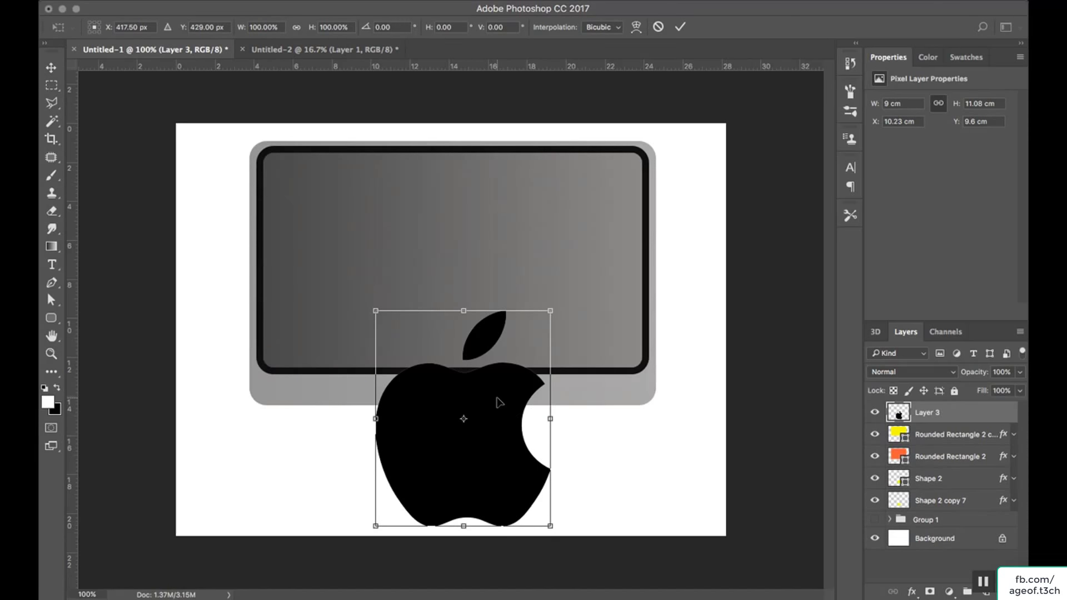
left_click_drag(552, 526, 477, 404)
key("Return")
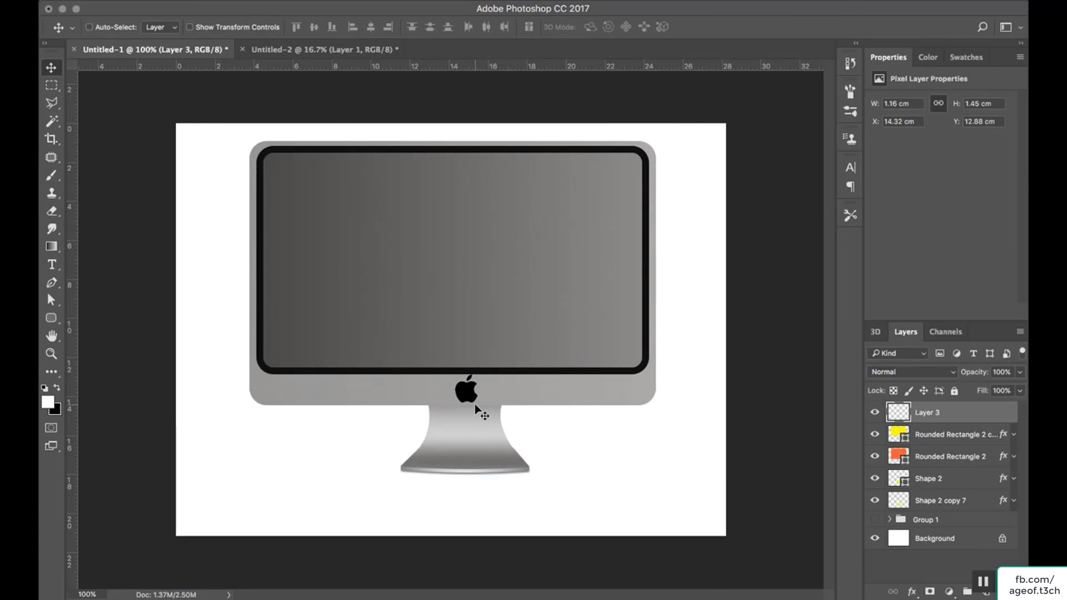
Load the screen shape's outline as a selection and subtract its lower-right part along a diagonal with the Polygonal Lasso
left_click(896, 433, "super")
left_click(49, 104)
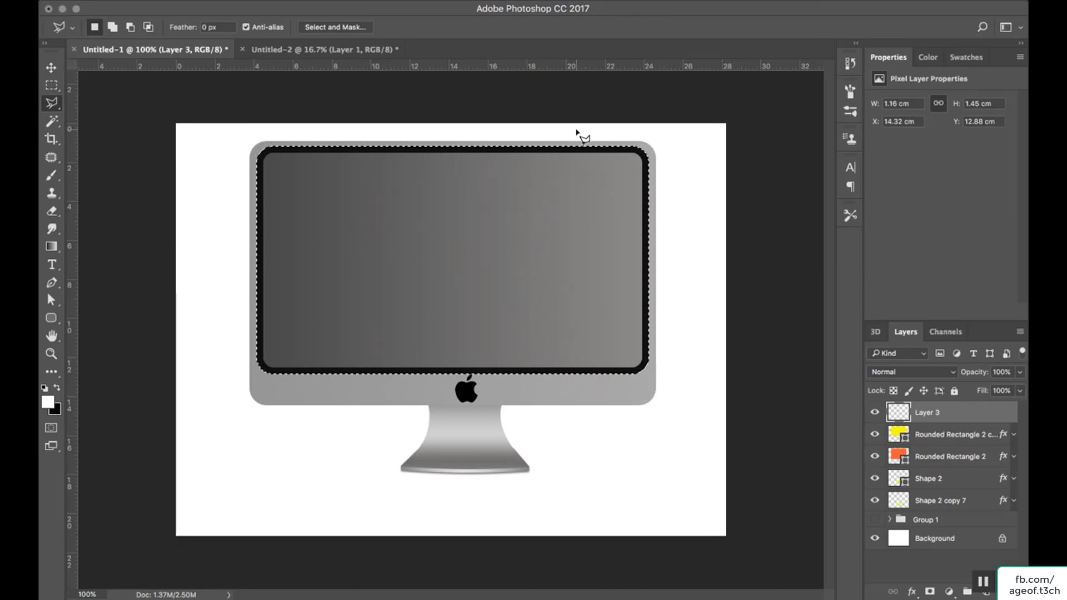
left_click(630, 120, "alt")
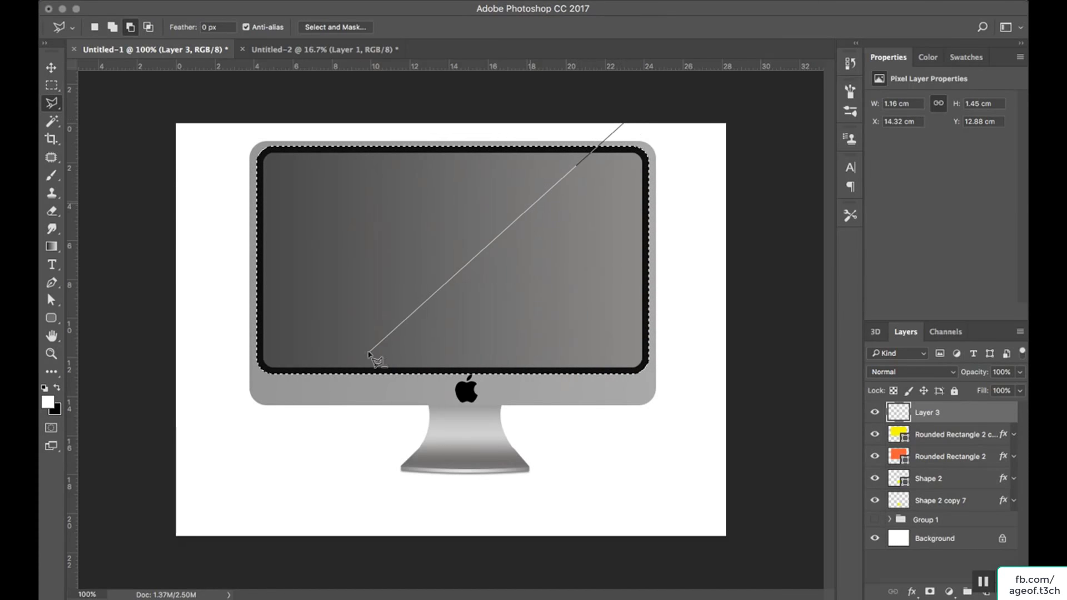
left_click(352, 431)
left_click(469, 477)
left_click(714, 434)
left_click(722, 116)
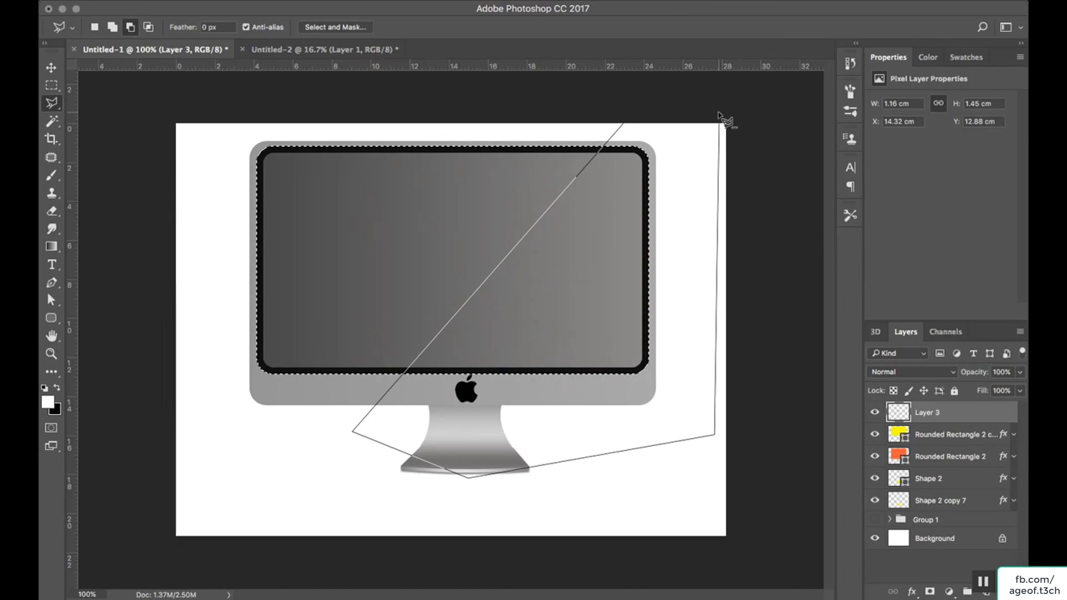
left_click(623, 127)
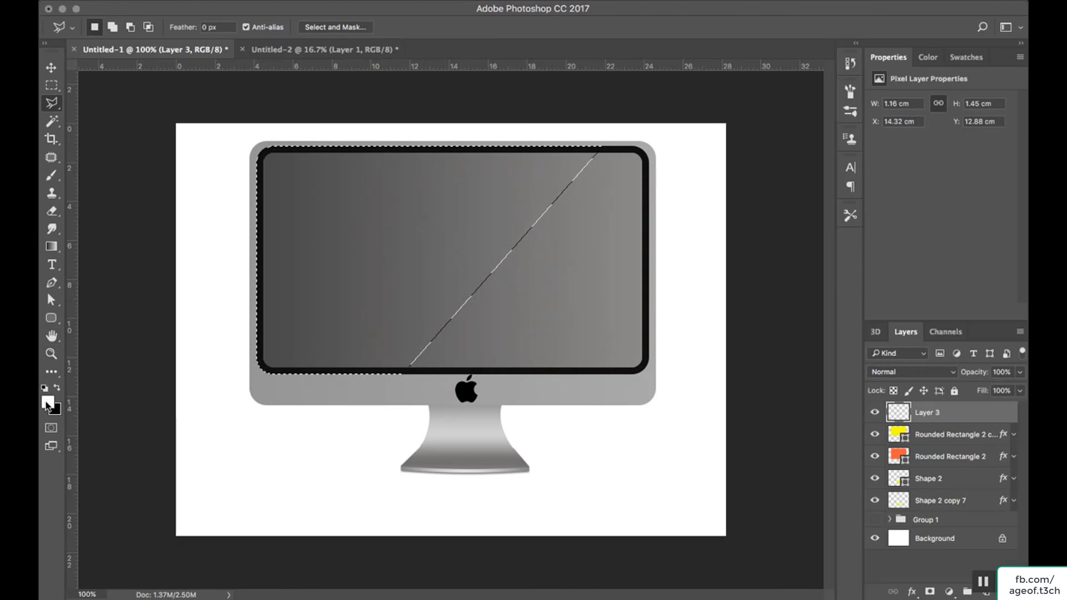
Fill the diagonal selection on Layer 3 with a white-to-transparent gradient running downward, and lower the layer's opacity to 36%
left_click(51, 246)
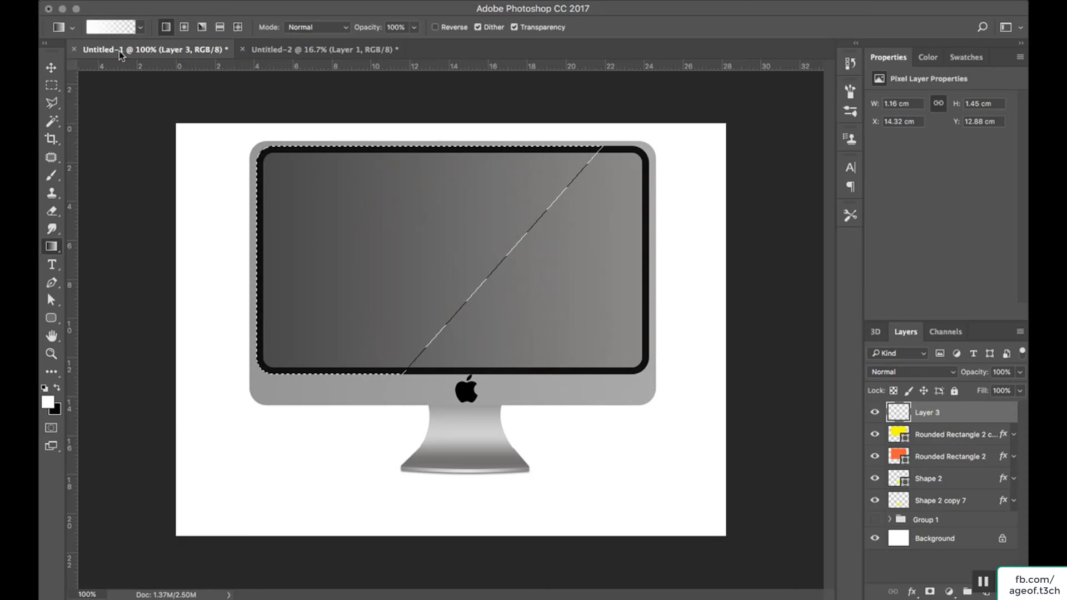
left_click(140, 27)
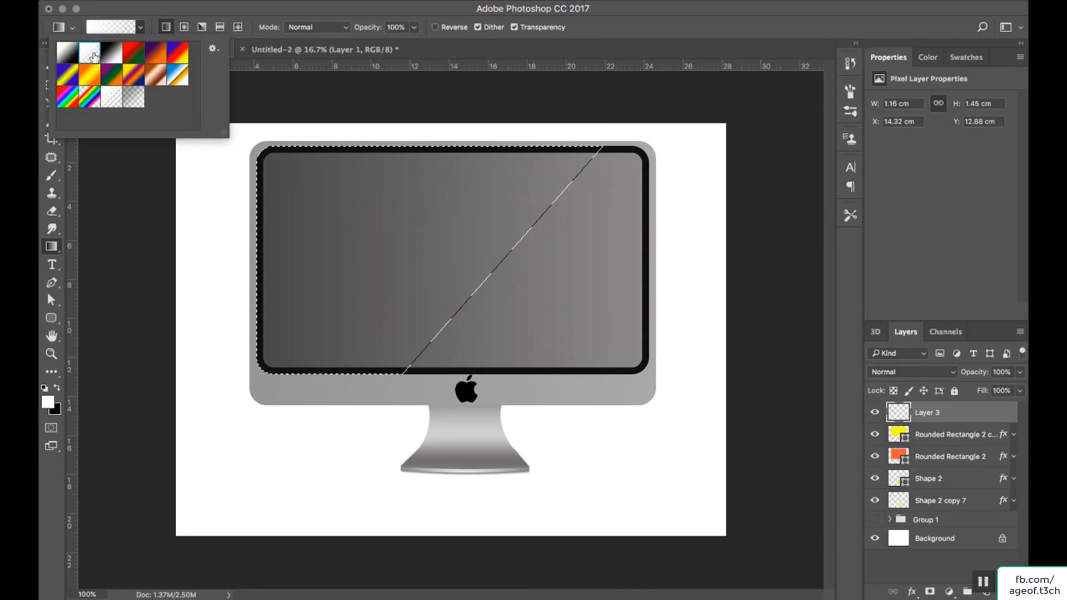
left_click_drag(228, 205, 678, 211)
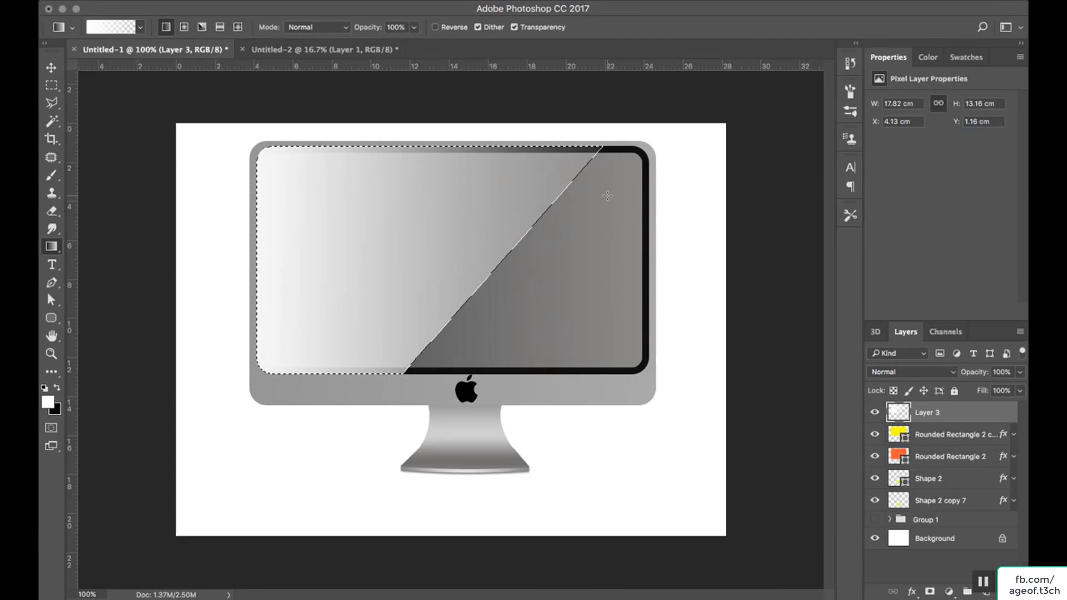
key("ctrl+z")
left_click_drag(430, 129, 452, 461)
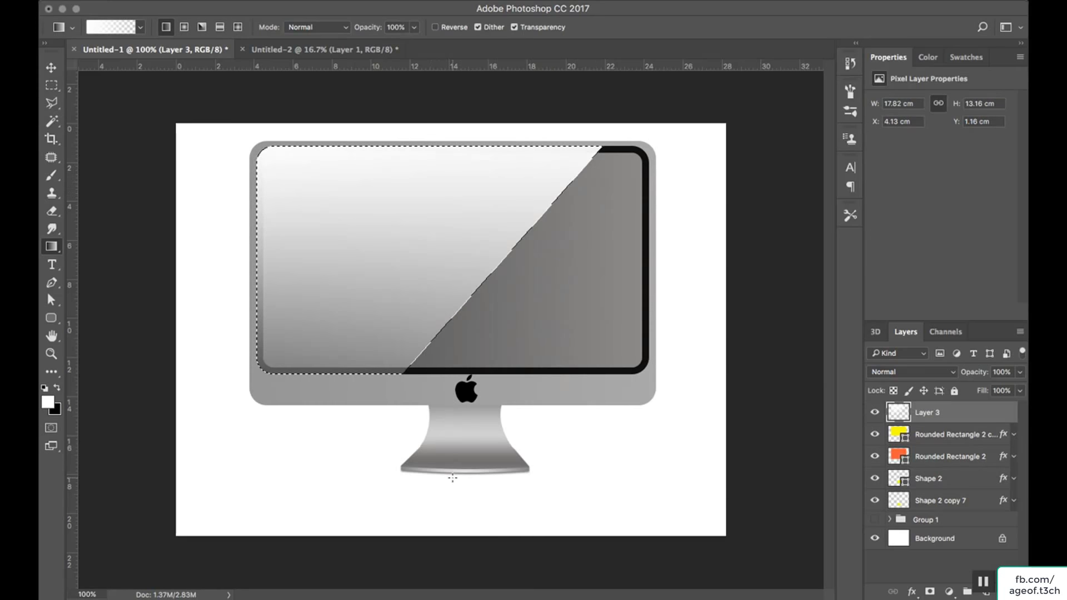
left_click_drag(1021, 372, 988, 393)
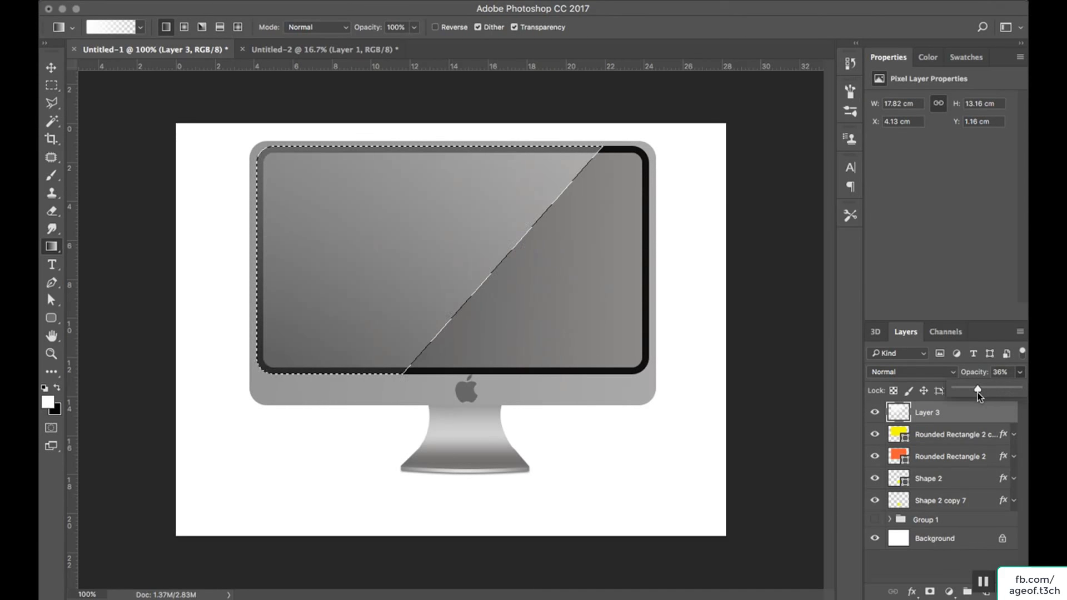
Settle the glare layer's opacity at 36% and clear the diagonal selection
left_click_drag(979, 392, 978, 393)
key("ctrl+d")
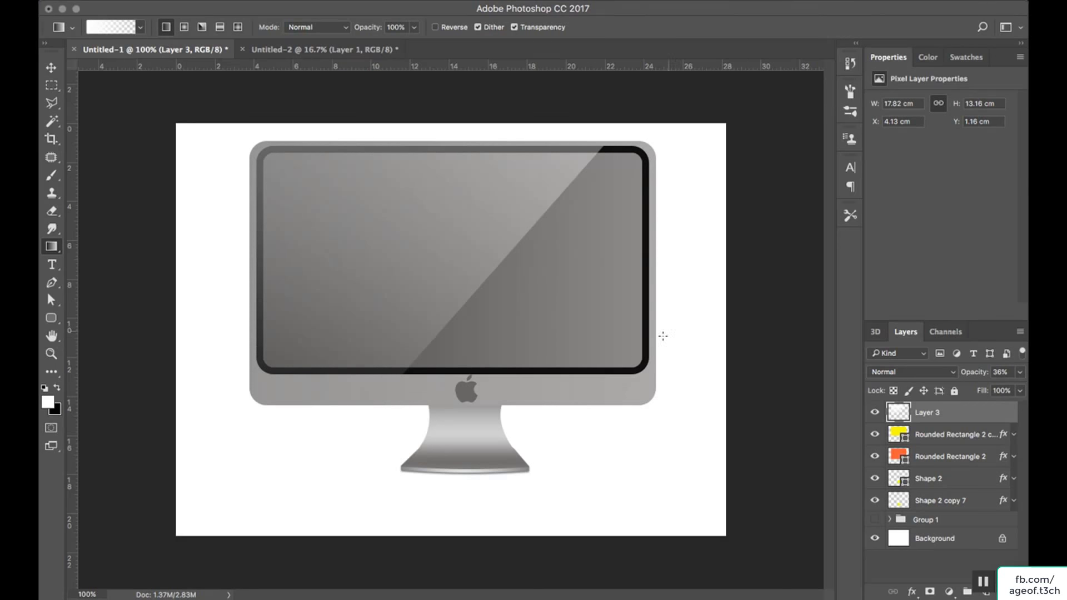
In the Gradient Overlay of Rounded Rectangle 2, change the colour stop at location 0% to a darker neutral grey and apply the layer style
left_click(990, 455)
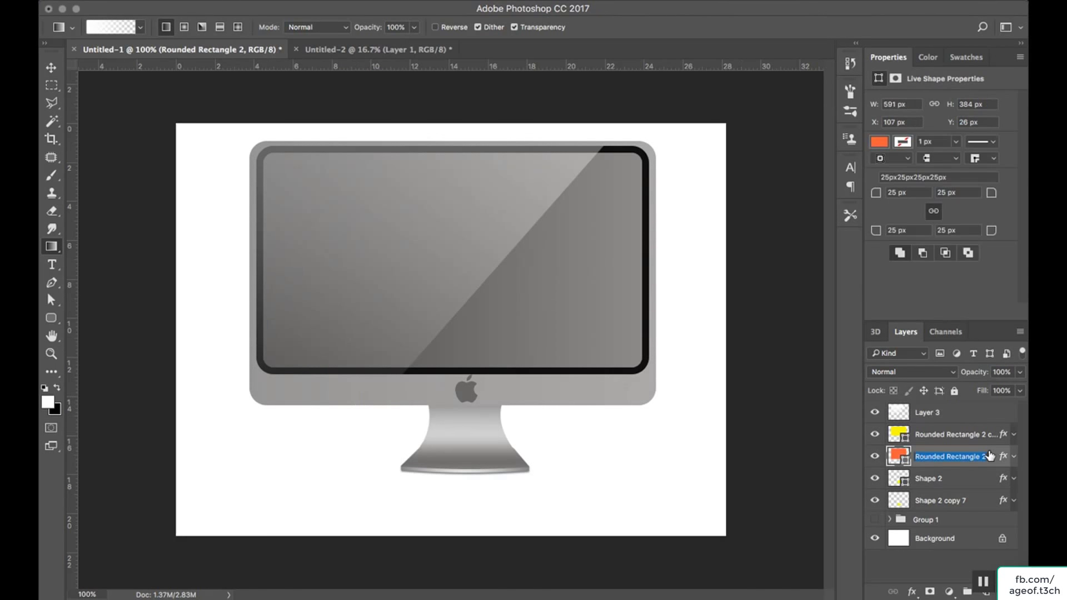
double_click(993, 454)
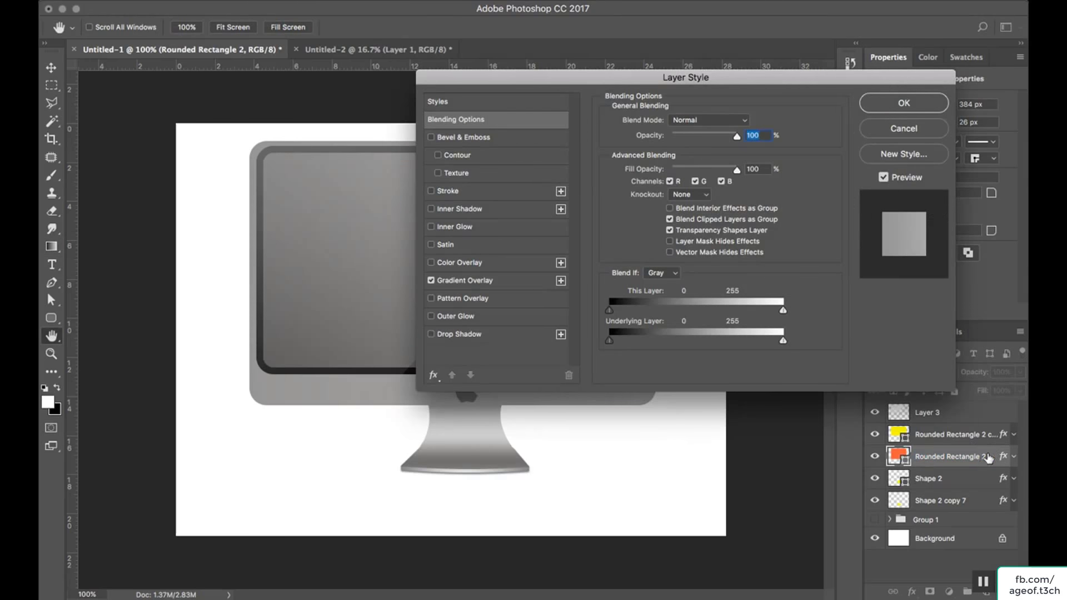
left_click(469, 286)
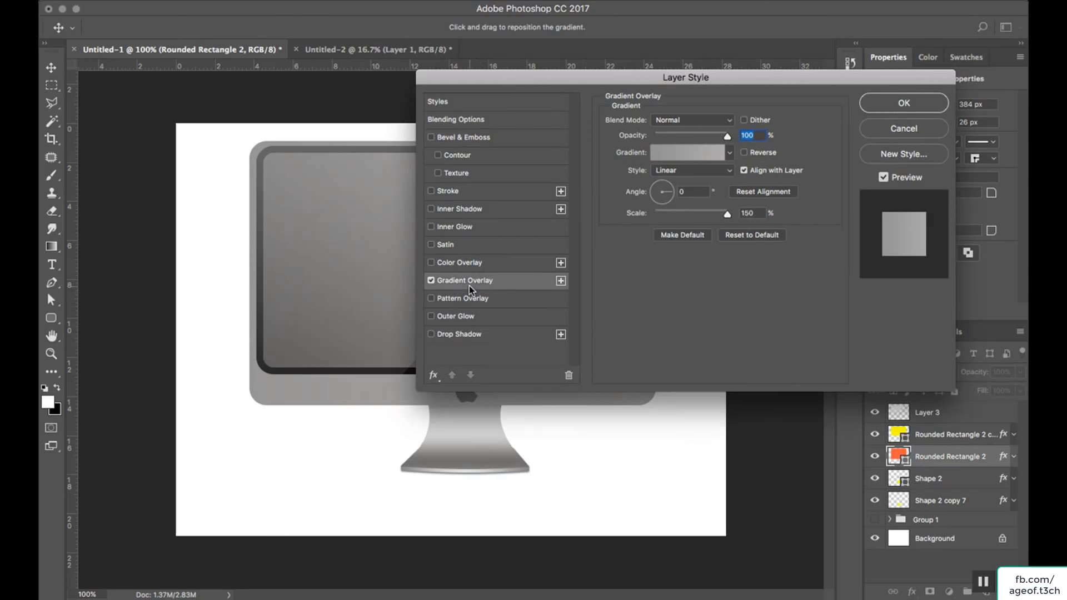
left_click(667, 155)
double_click(702, 472)
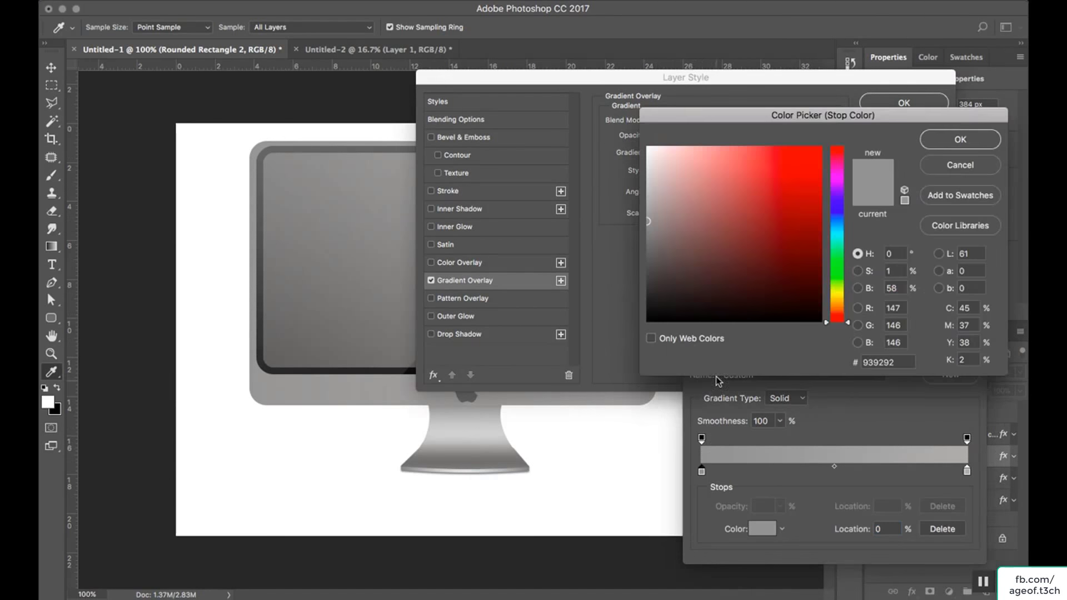
left_click(648, 233)
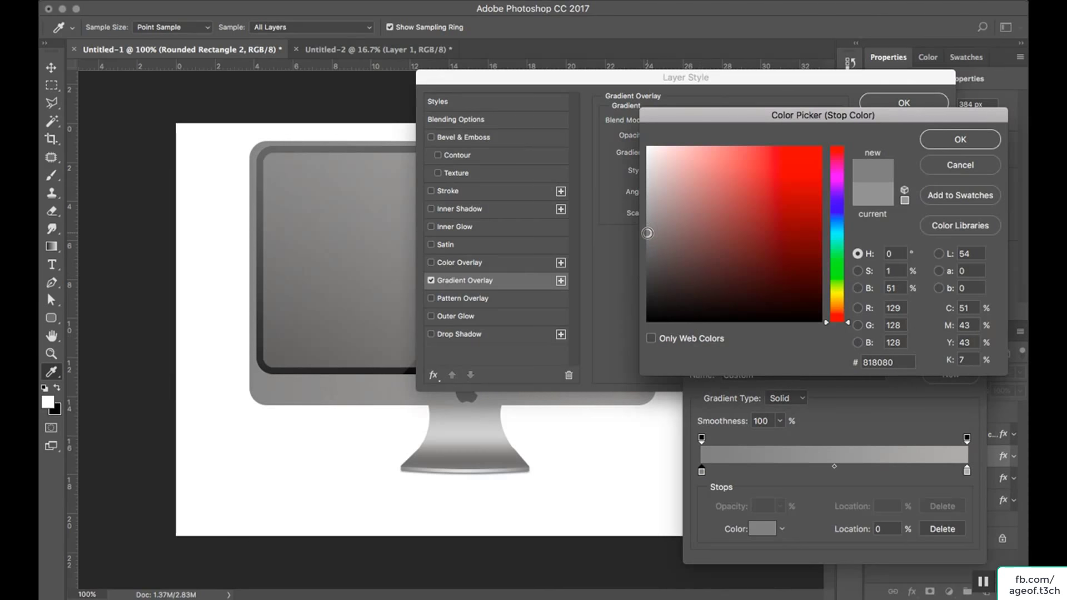
left_click(648, 241)
left_click(960, 141)
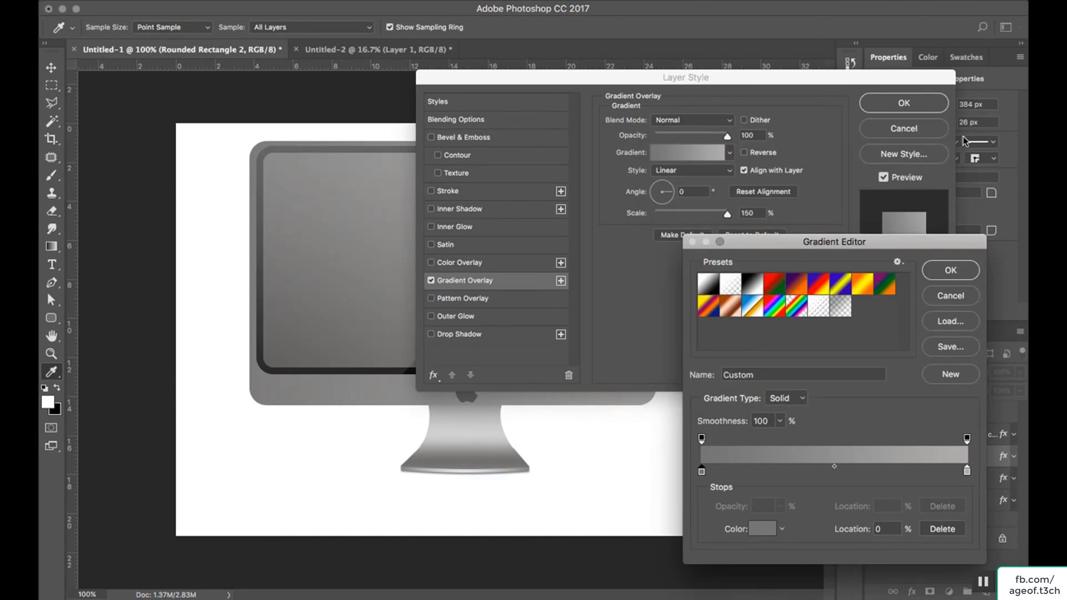
left_click(952, 273)
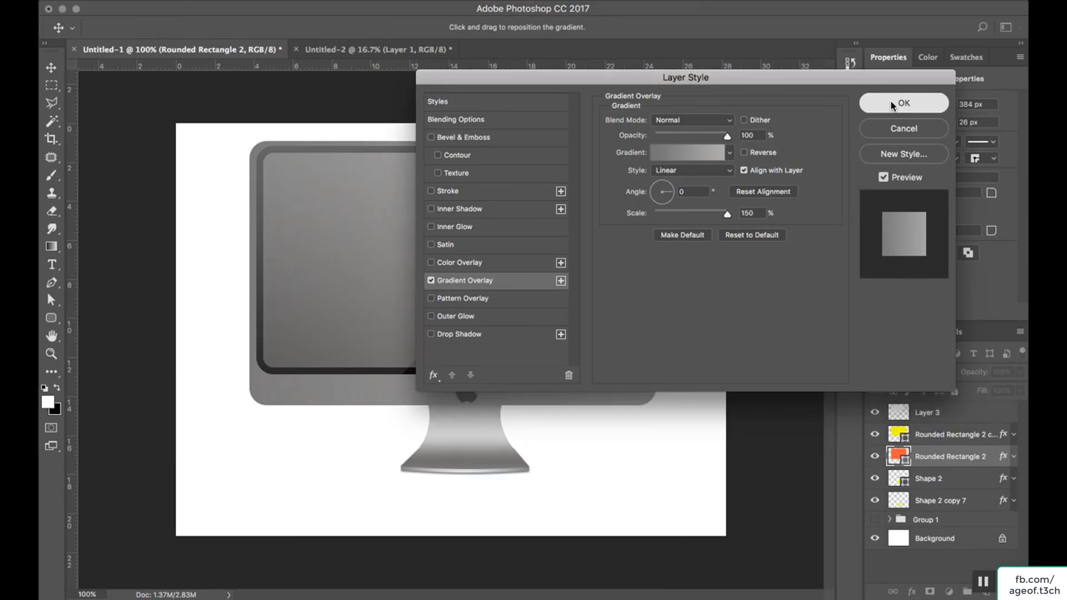
left_click(904, 103)
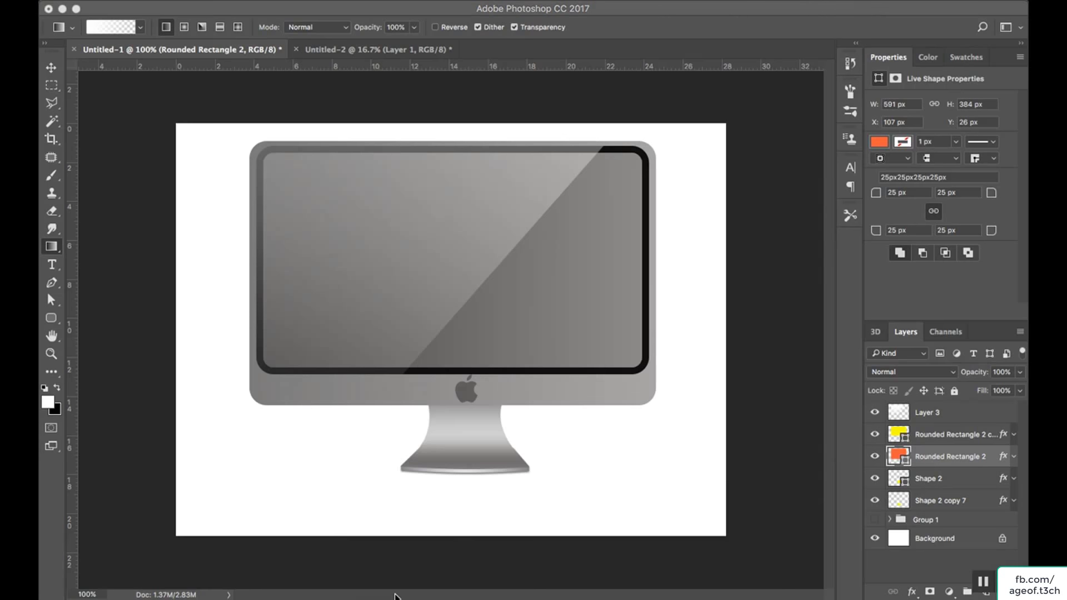
mouse_move(381, 595)
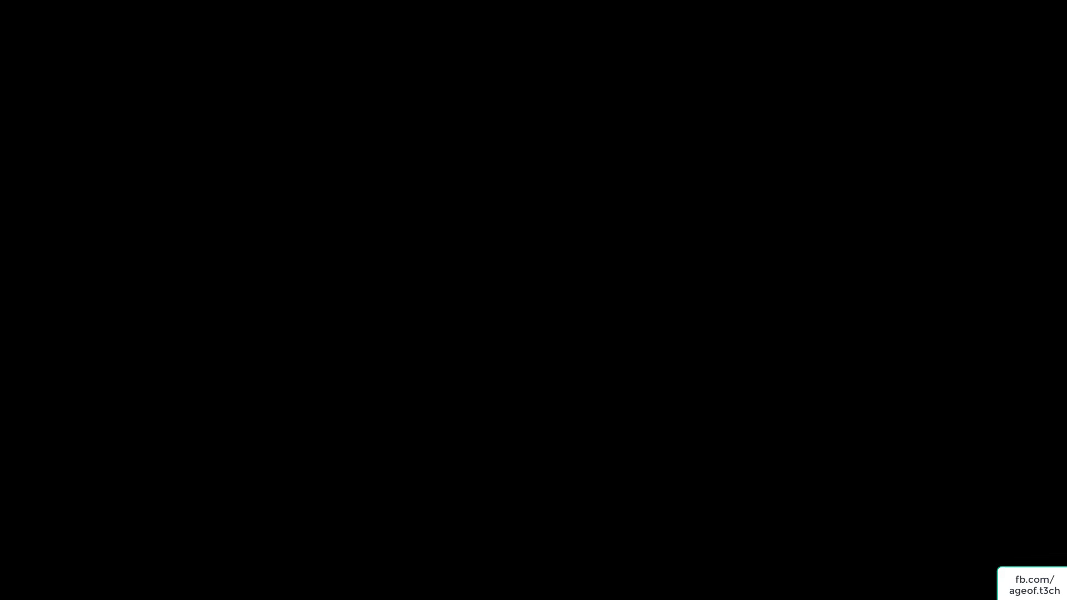